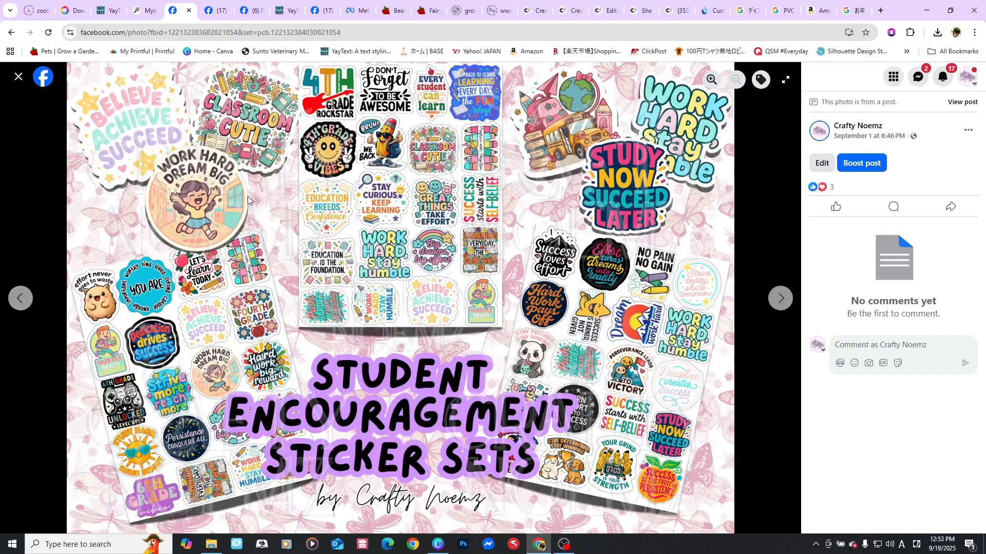
Look through the student encouragement sticker sheet photos in the Crafty Noemz Facebook post
{"action": "left_click", "coordinate": [781, 298]}
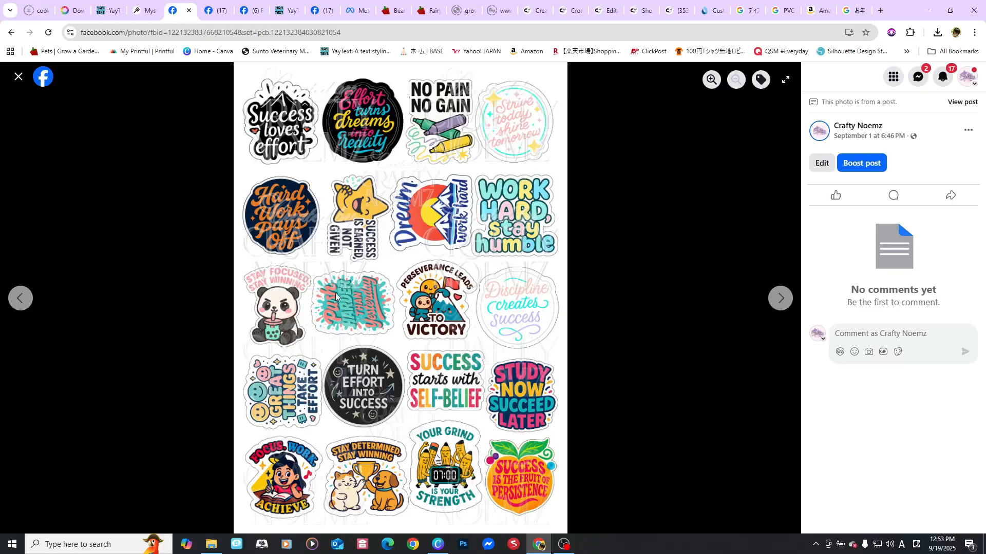
{"action": "left_click", "coordinate": [777, 301]}
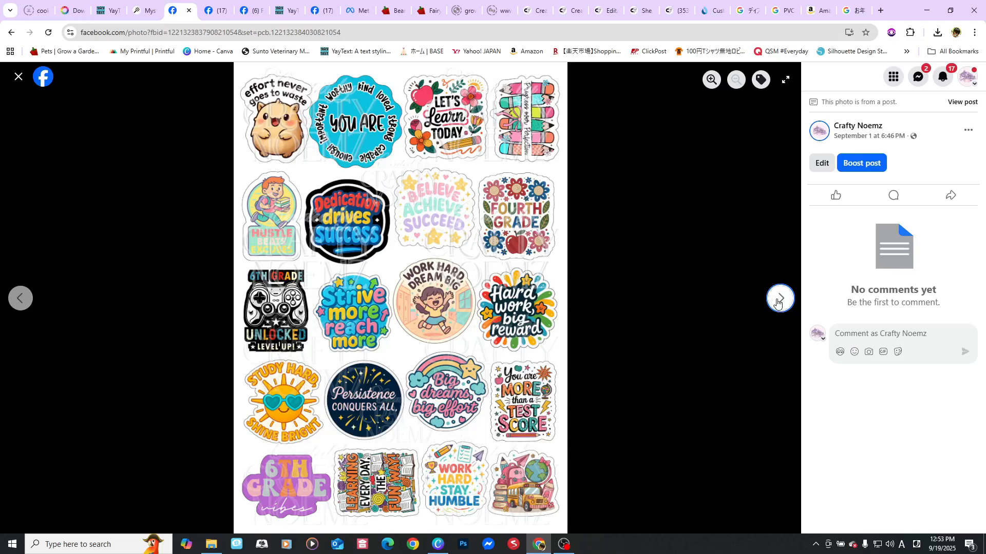
{"action": "left_click", "coordinate": [779, 301]}
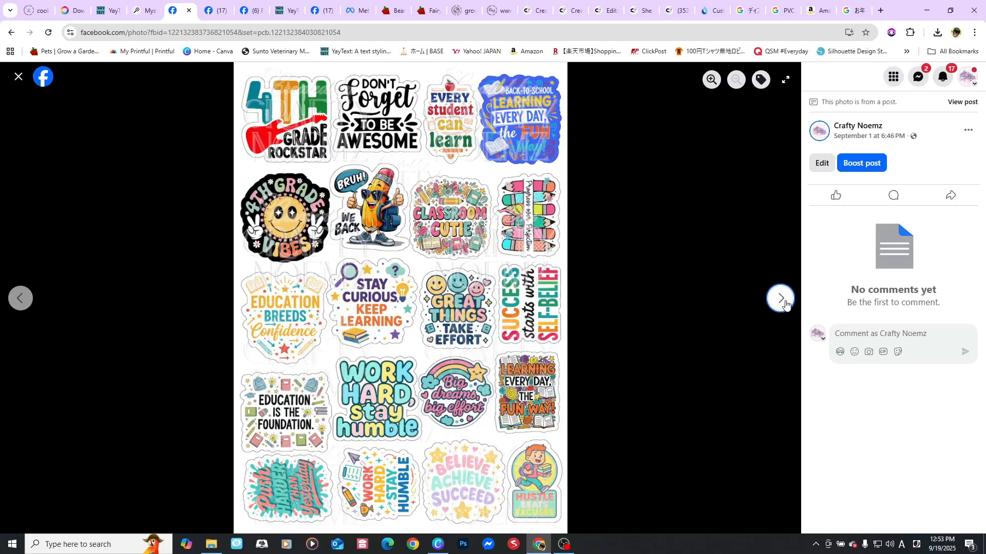
{"action": "left_click", "coordinate": [781, 299]}
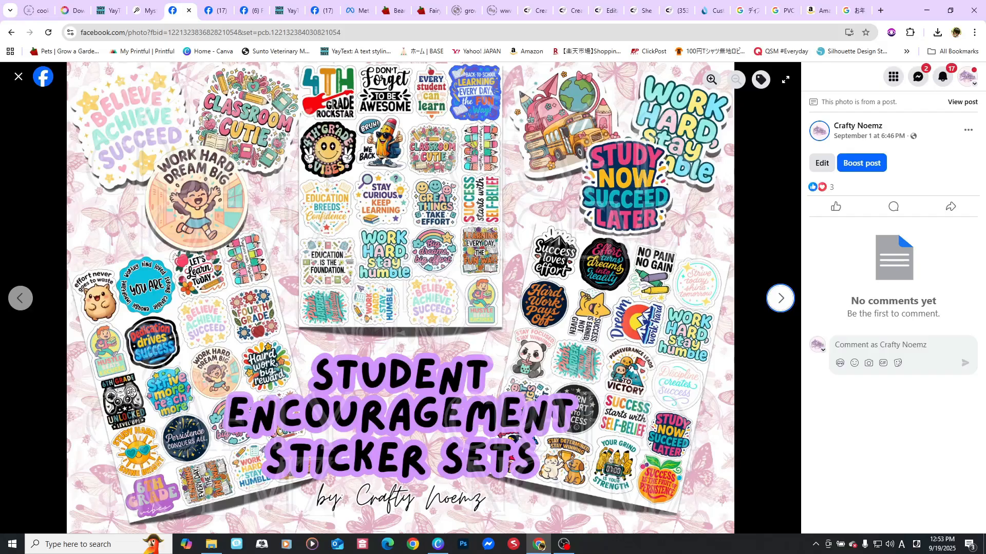
{"action": "left_click", "coordinate": [22, 307]}
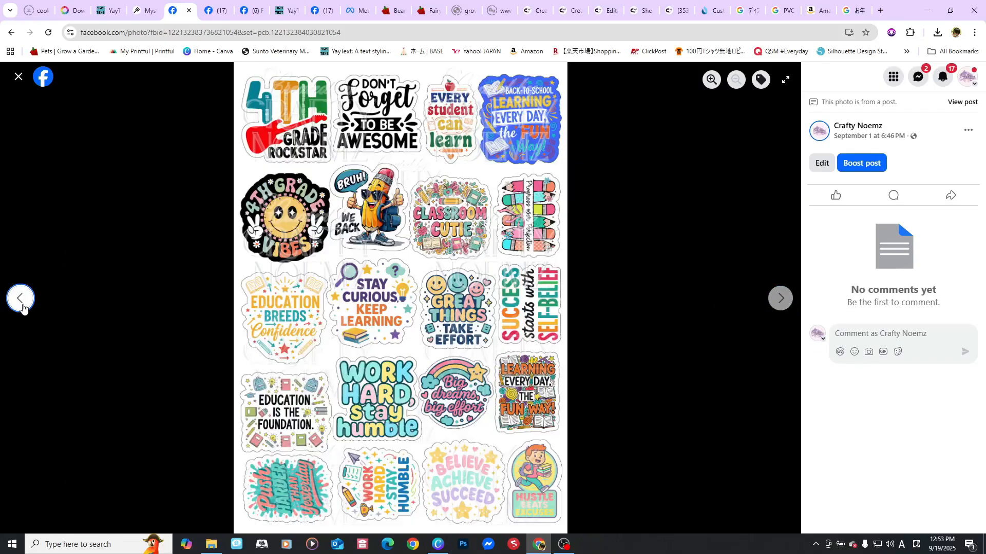
{"action": "left_click", "coordinate": [22, 307]}
{"action": "left_click", "coordinate": [20, 298]}
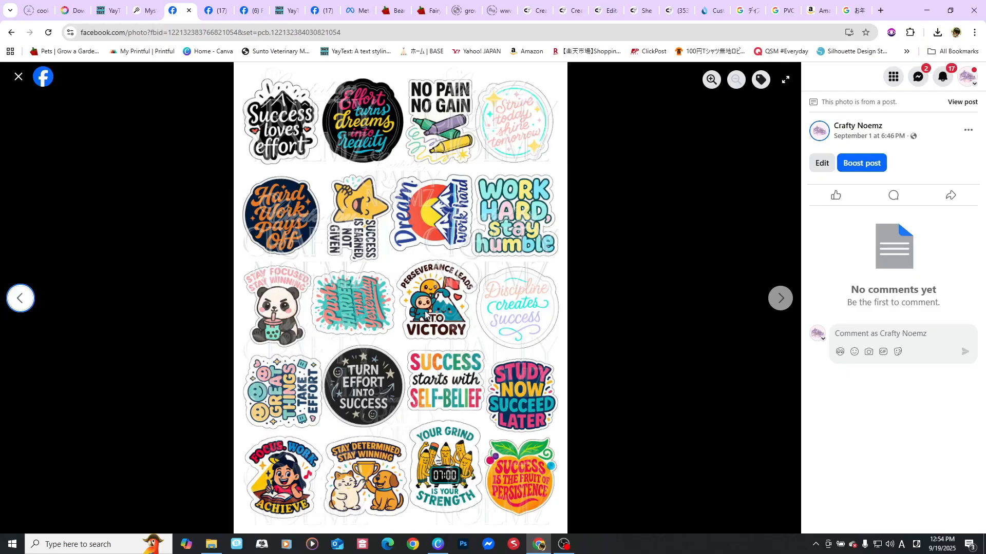
{"action": "key", "text": "Right"}
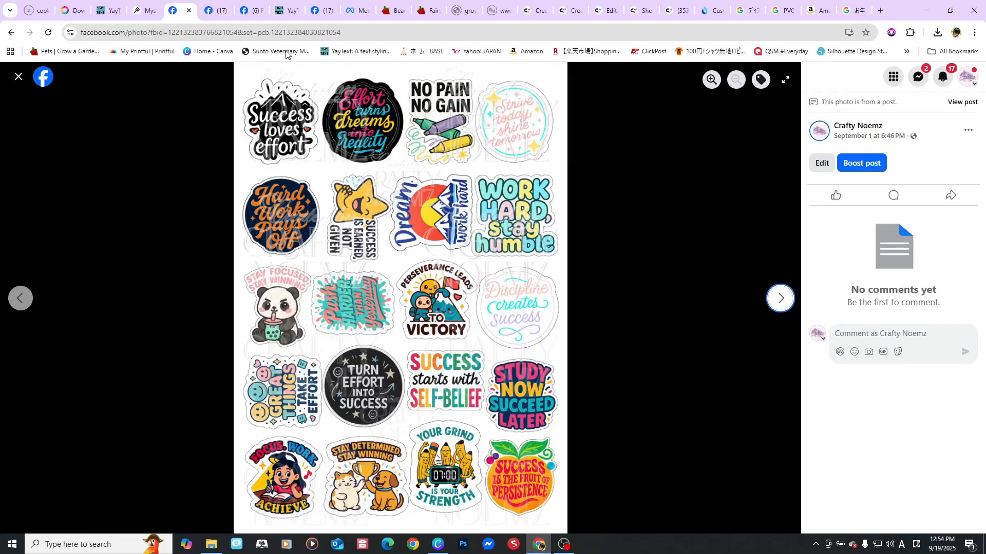
Switch to the Mystic POD site's T-shirt designs page and point out its web address
{"action": "left_click", "coordinate": [147, 10]}
{"action": "left_click", "coordinate": [165, 31]}
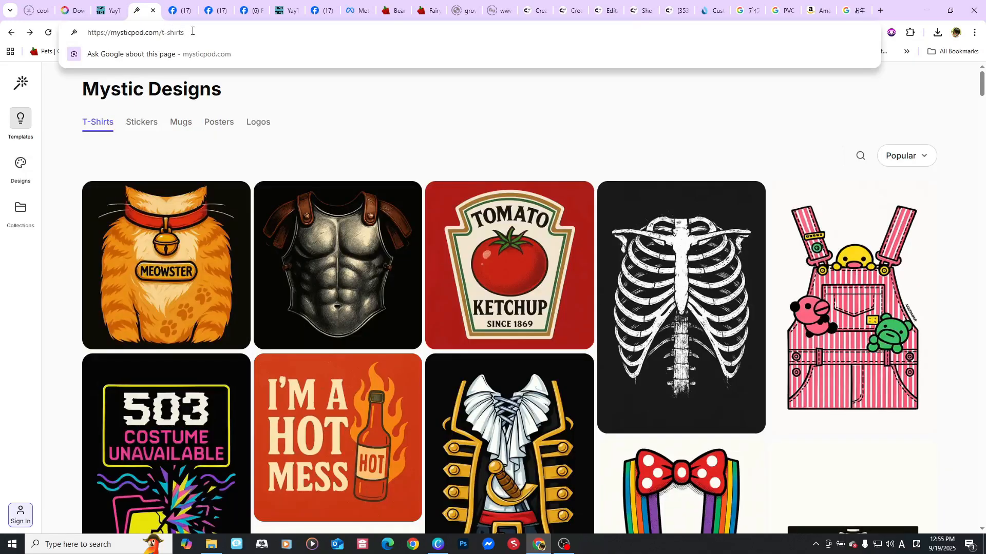
{"action": "left_click", "coordinate": [548, 161]}
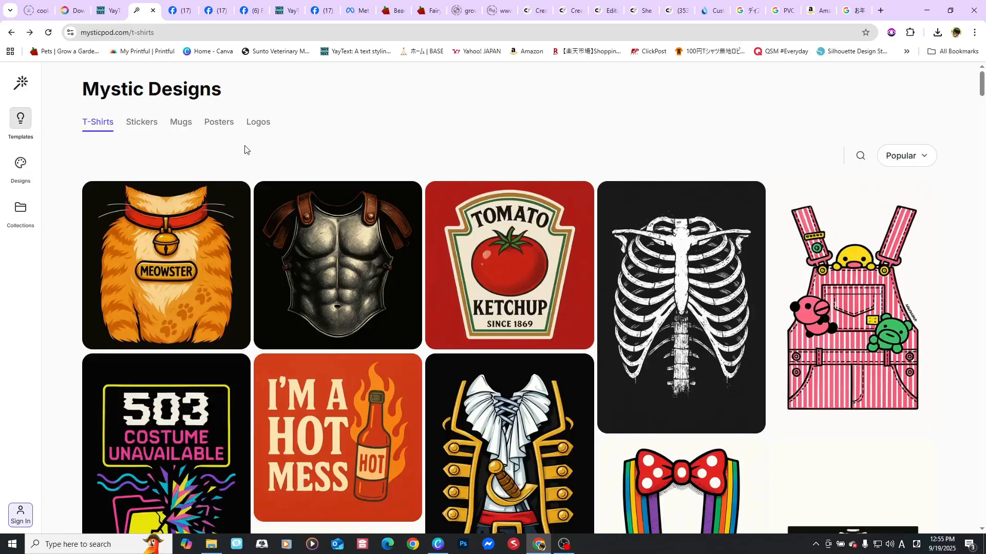
Examine the range of popular T-shirt design templates in the Mystic Designs gallery
{"action": "scroll", "coordinate": [739, 224], "scroll_direction": "down", "scroll_amount": 2}
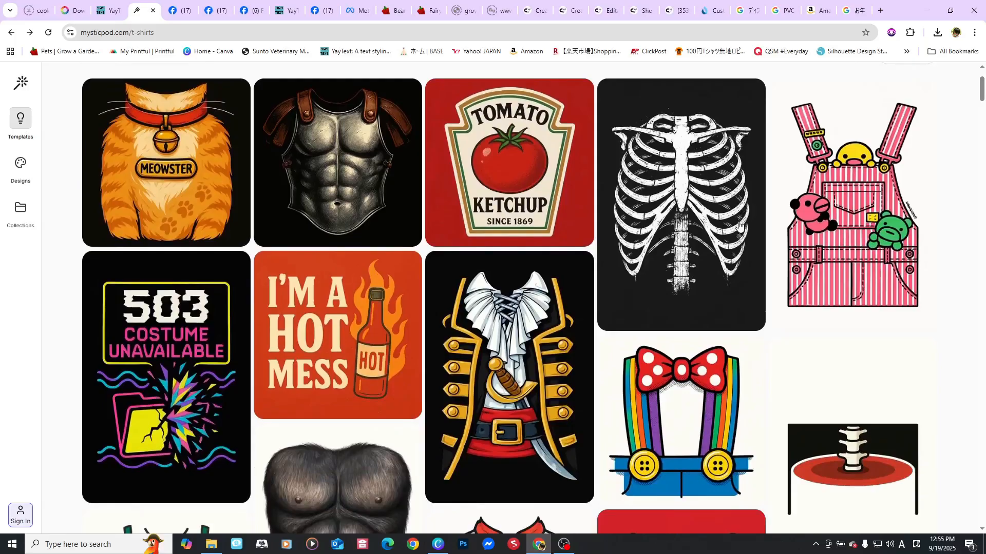
{"action": "scroll", "coordinate": [739, 224], "scroll_direction": "down", "scroll_amount": 4}
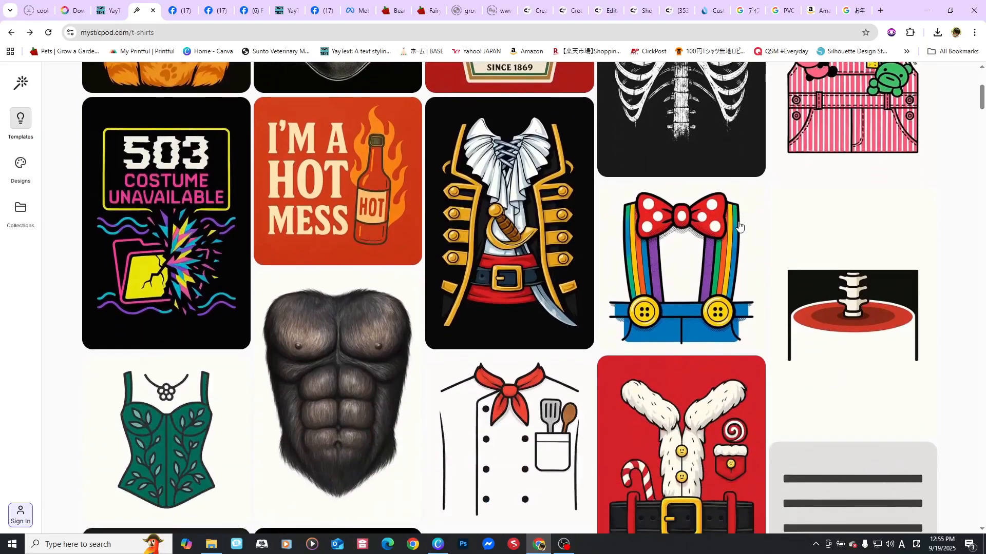
{"action": "scroll", "coordinate": [739, 224], "scroll_direction": "down", "scroll_amount": 2}
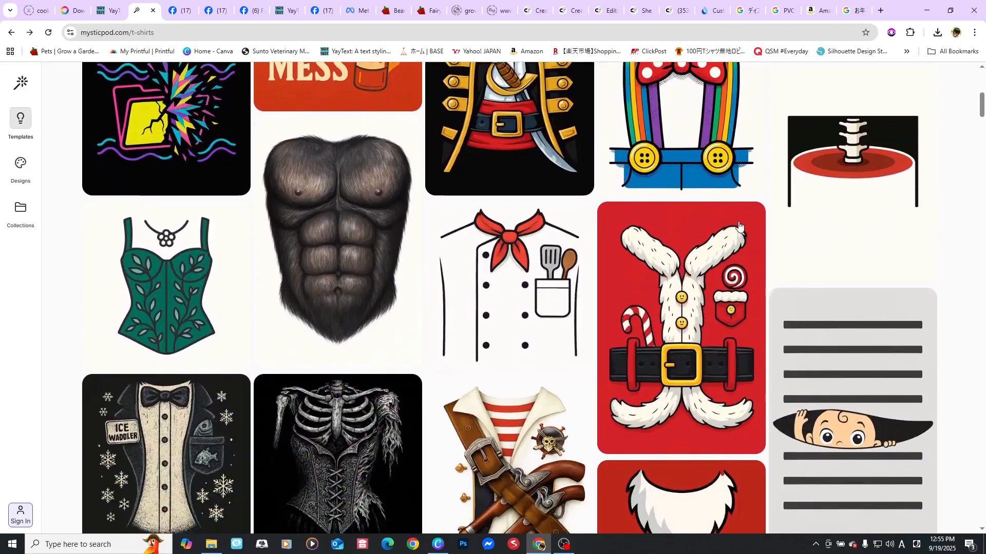
{"action": "scroll", "coordinate": [739, 225], "scroll_direction": "down", "scroll_amount": 2}
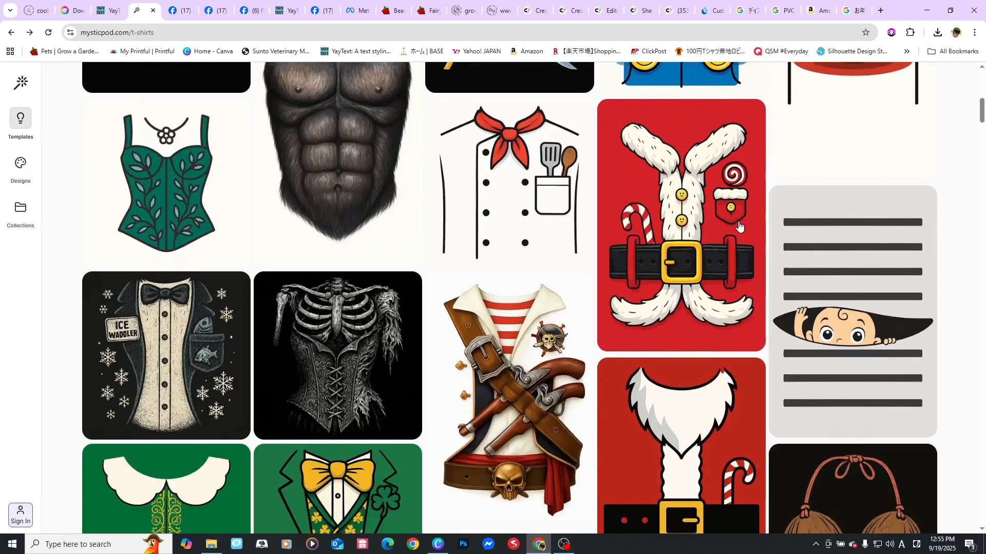
{"action": "scroll", "coordinate": [739, 224], "scroll_direction": "down", "scroll_amount": 2}
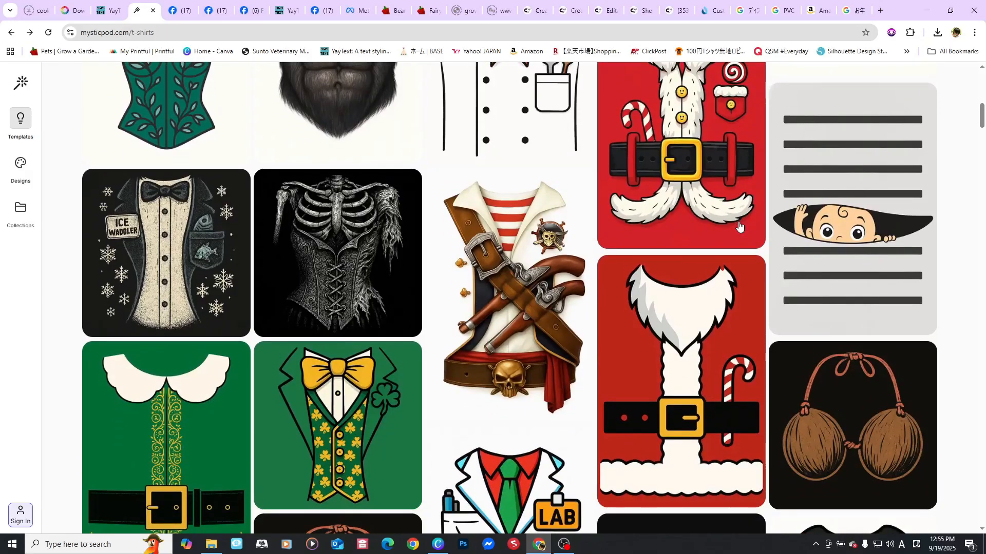
{"action": "scroll", "coordinate": [739, 224], "scroll_direction": "down", "scroll_amount": 4}
{"action": "scroll", "coordinate": [739, 225], "scroll_direction": "down", "scroll_amount": 2}
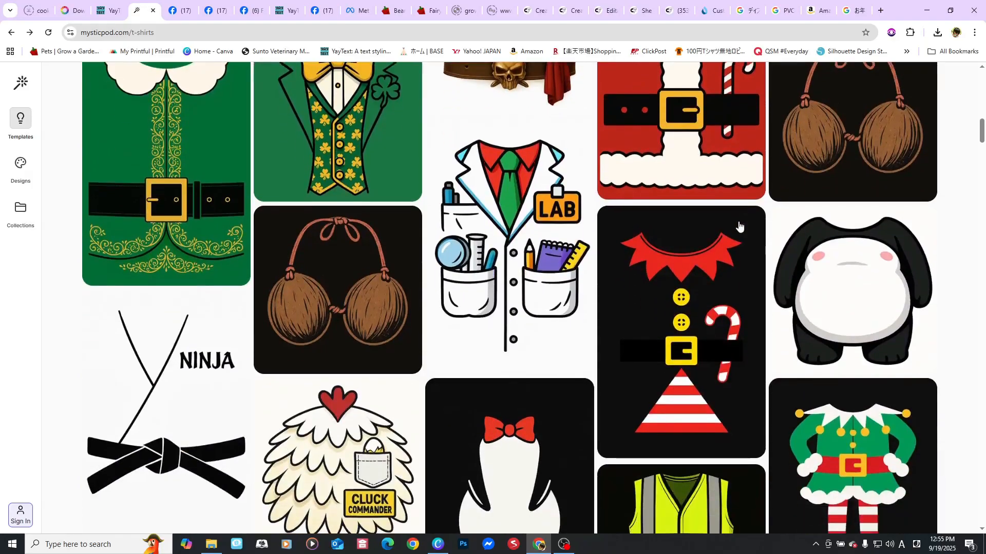
{"action": "scroll", "coordinate": [739, 225], "scroll_direction": "down", "scroll_amount": 5}
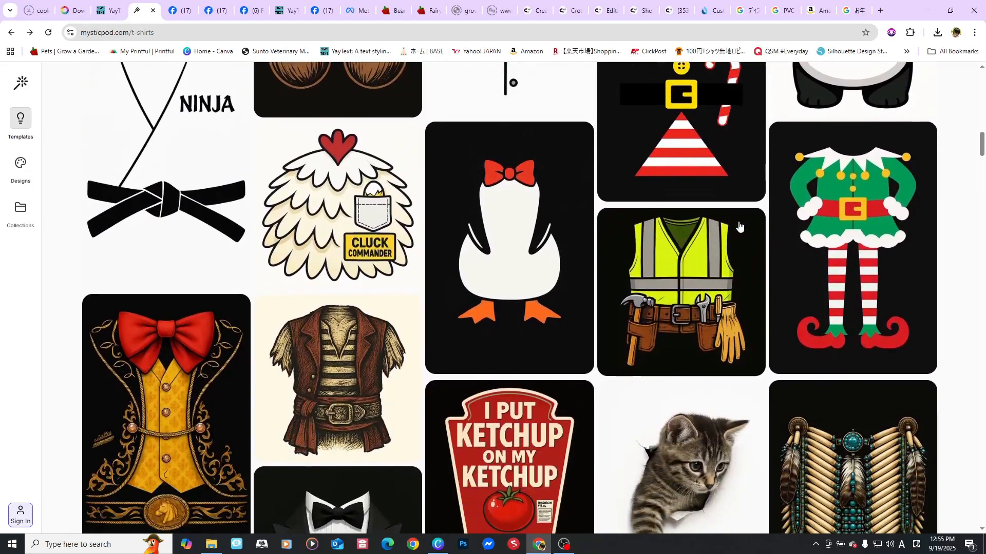
{"action": "scroll", "coordinate": [439, 282], "scroll_direction": "down", "scroll_amount": 3}
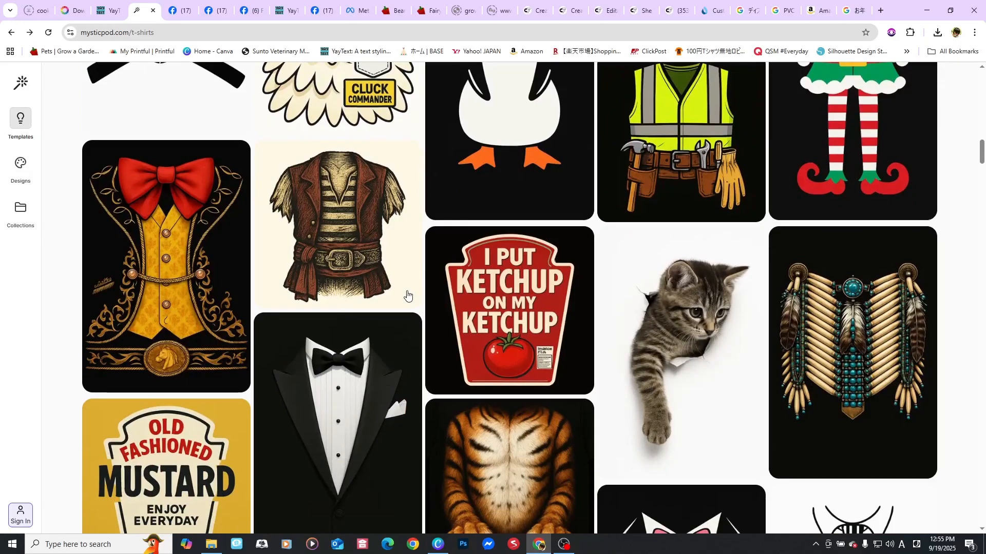
{"action": "scroll", "coordinate": [407, 295], "scroll_direction": "up", "scroll_amount": 15}
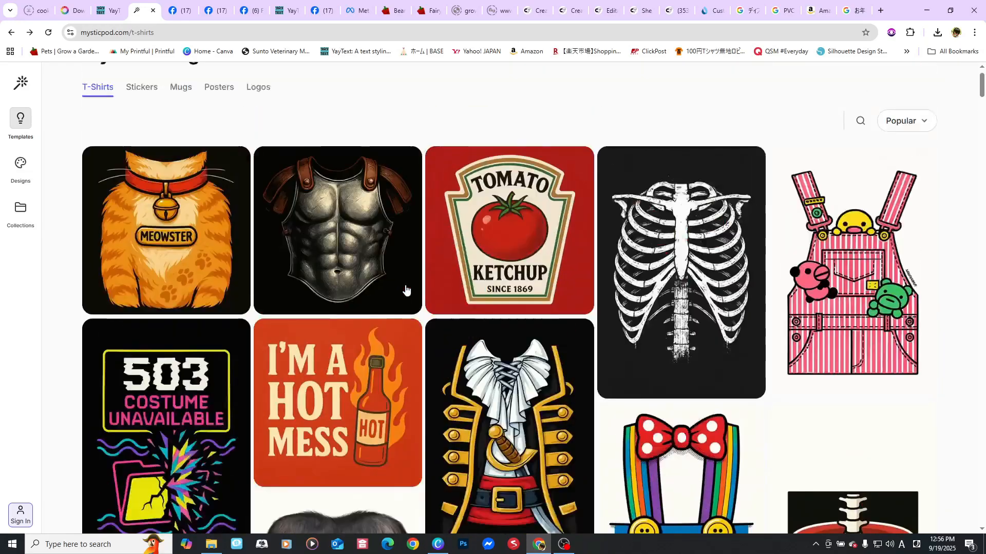
{"action": "scroll", "coordinate": [405, 290], "scroll_direction": "up", "scroll_amount": 1}
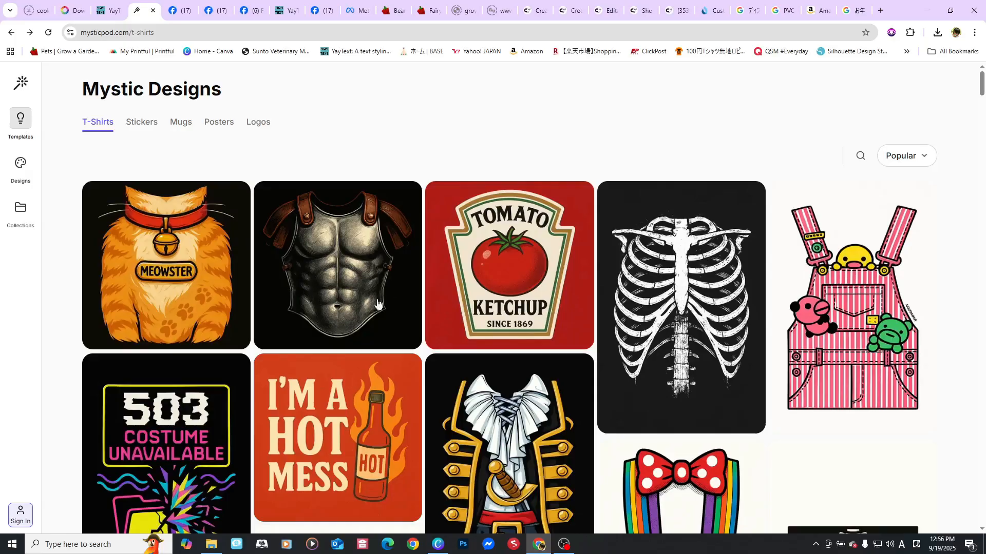
{"action": "scroll", "coordinate": [485, 312], "scroll_direction": "down", "scroll_amount": 5}
{"action": "scroll", "coordinate": [485, 313], "scroll_direction": "down", "scroll_amount": 5}
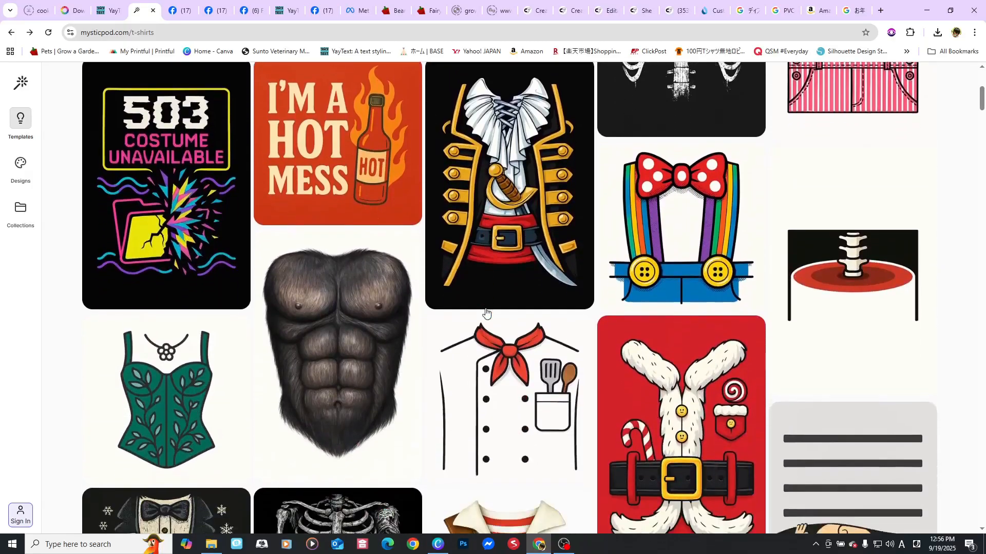
{"action": "scroll", "coordinate": [486, 312], "scroll_direction": "down", "scroll_amount": 3}
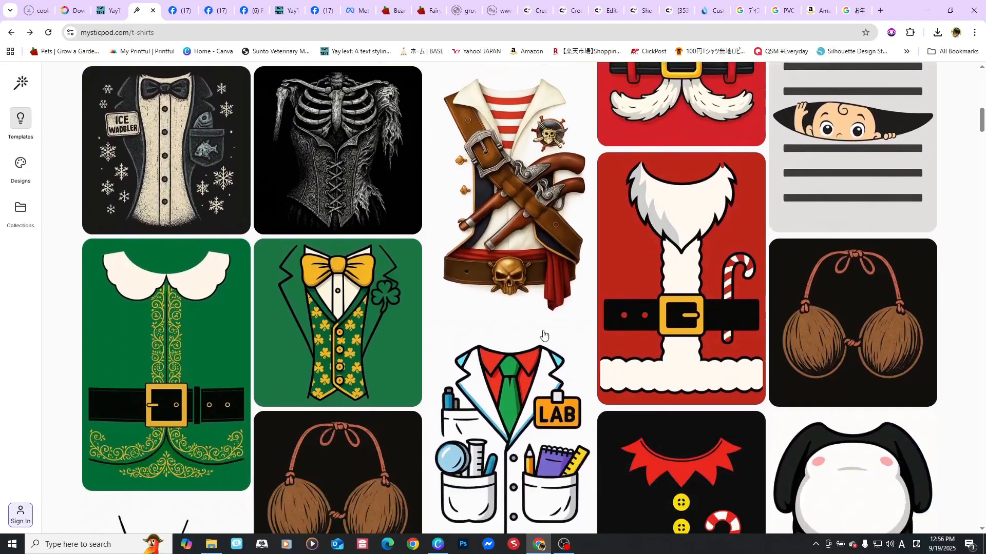
{"action": "scroll", "coordinate": [515, 347], "scroll_direction": "down", "scroll_amount": 3}
{"action": "scroll", "coordinate": [664, 328], "scroll_direction": "down", "scroll_amount": 4}
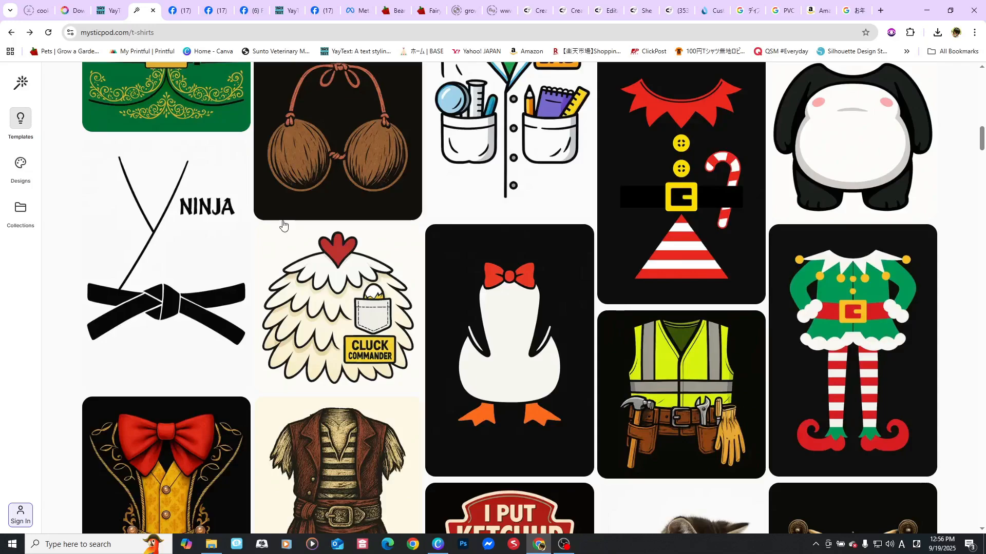
{"action": "scroll", "coordinate": [575, 268], "scroll_direction": "down", "scroll_amount": 4}
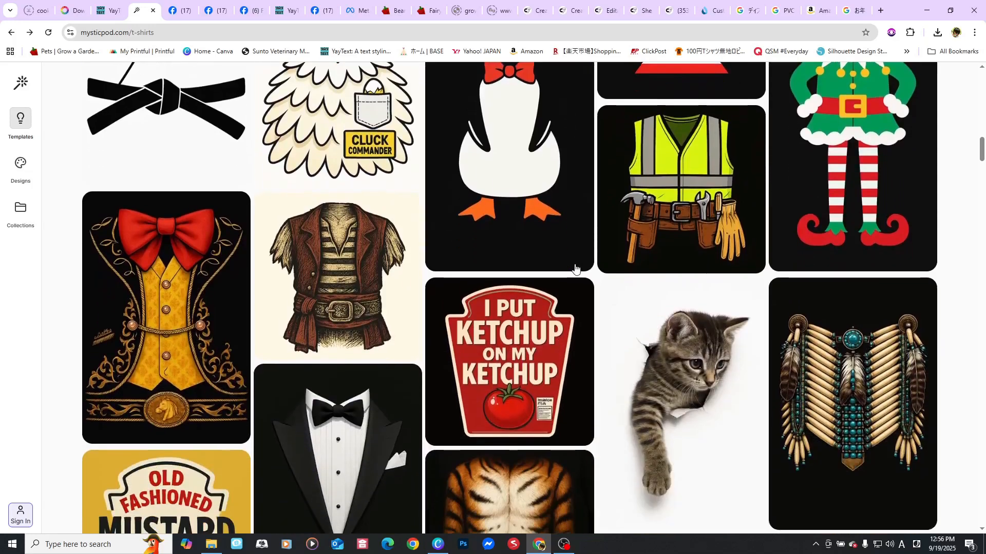
{"action": "scroll", "coordinate": [624, 307], "scroll_direction": "down", "scroll_amount": 2}
{"action": "scroll", "coordinate": [624, 307], "scroll_direction": "down", "scroll_amount": 1}
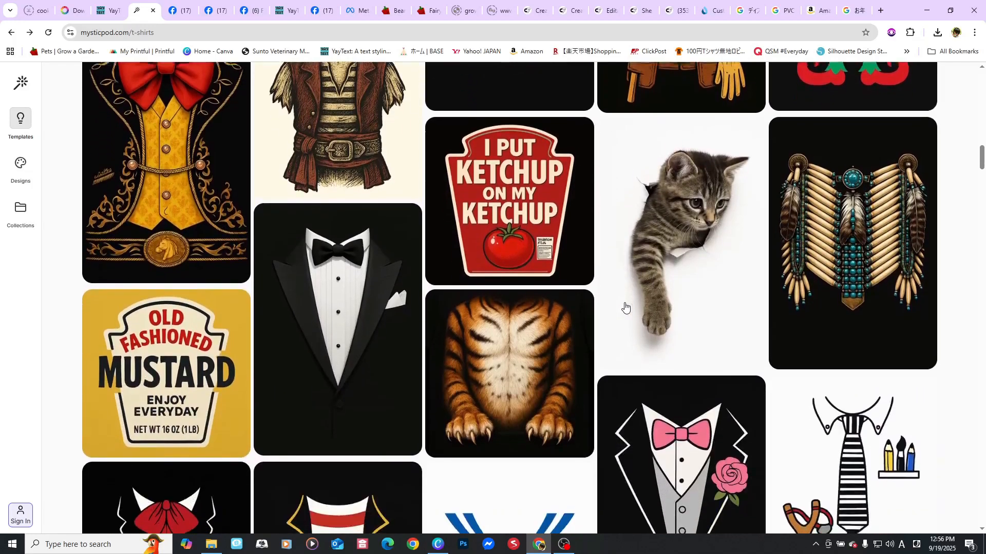
{"action": "scroll", "coordinate": [625, 307], "scroll_direction": "down", "scroll_amount": 5}
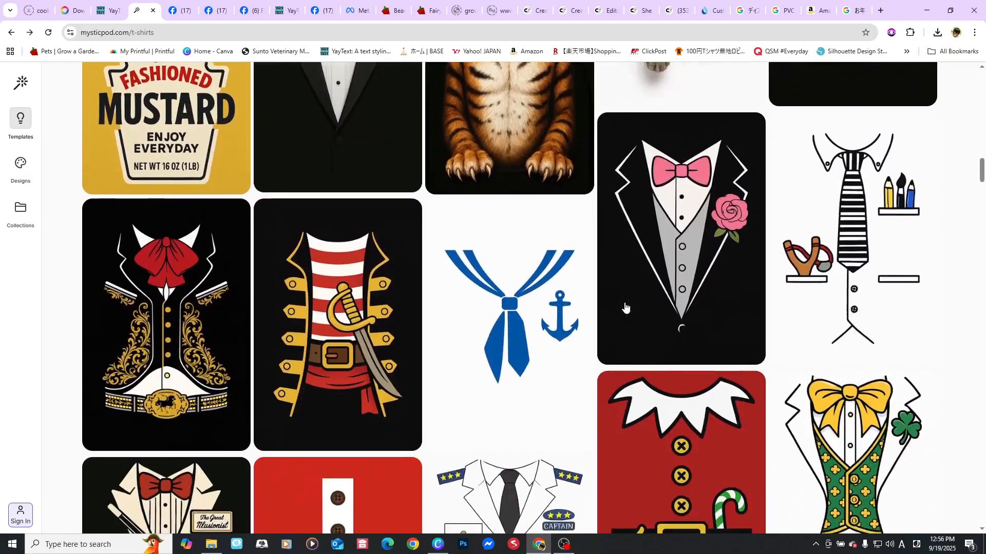
{"action": "scroll", "coordinate": [624, 307], "scroll_direction": "down", "scroll_amount": 11}
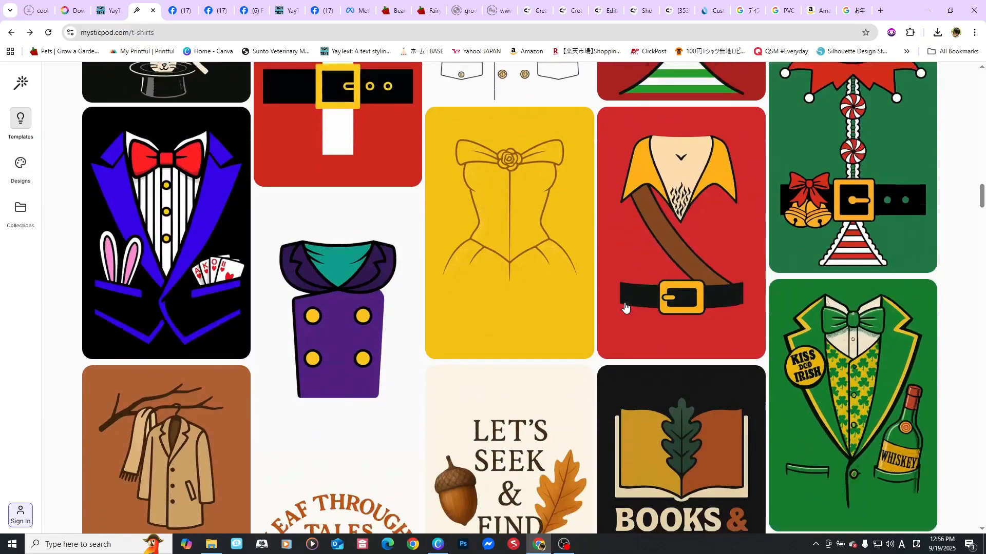
{"action": "scroll", "coordinate": [594, 286], "scroll_direction": "up", "scroll_amount": 3}
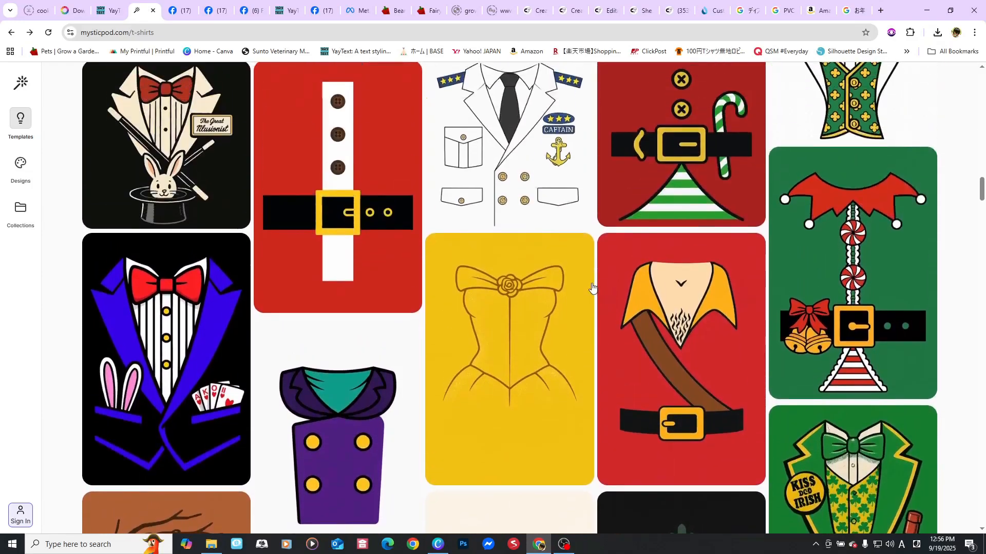
{"action": "scroll", "coordinate": [591, 286], "scroll_direction": "up", "scroll_amount": 20}
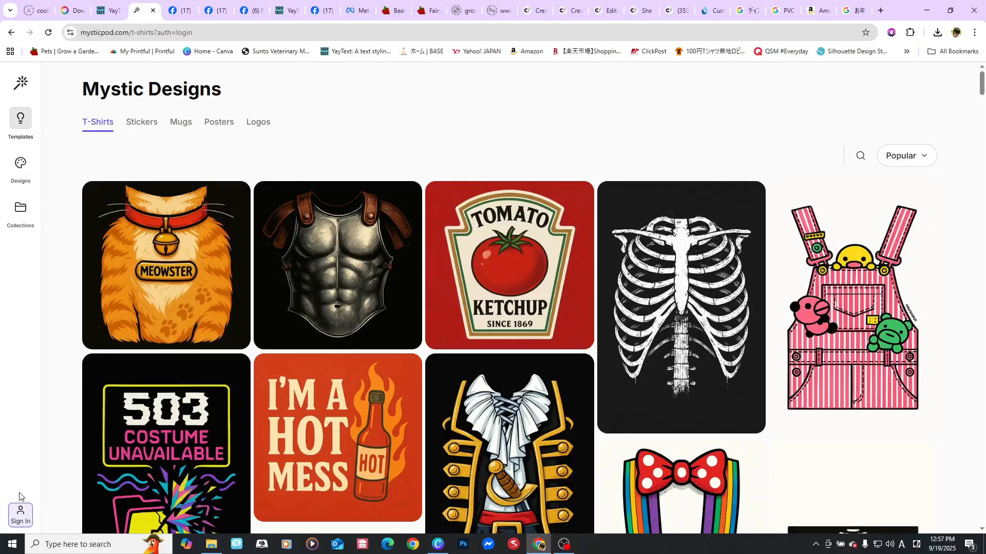
Sign in to Mystic POD with the shop's Google account
{"action": "left_click", "coordinate": [20, 522]}
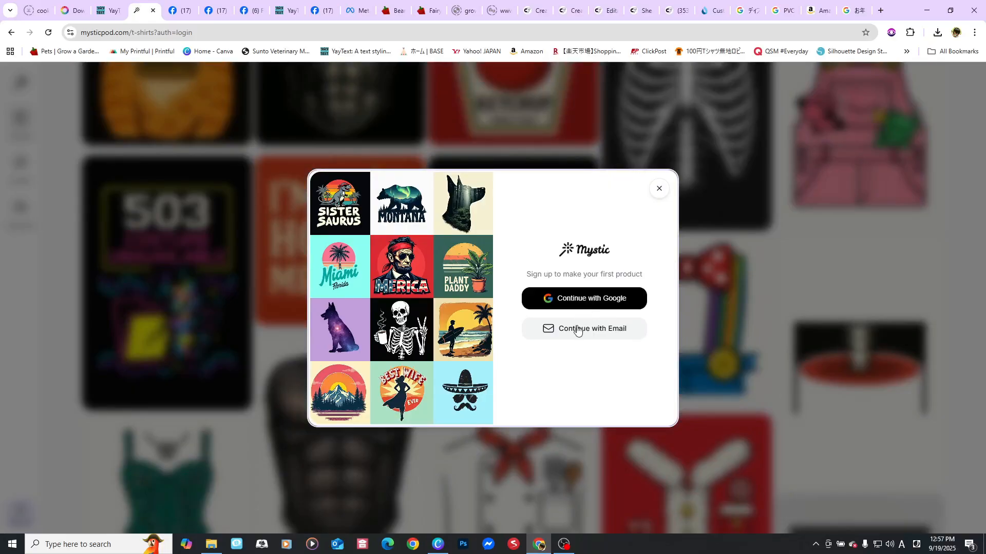
{"action": "left_click", "coordinate": [583, 300]}
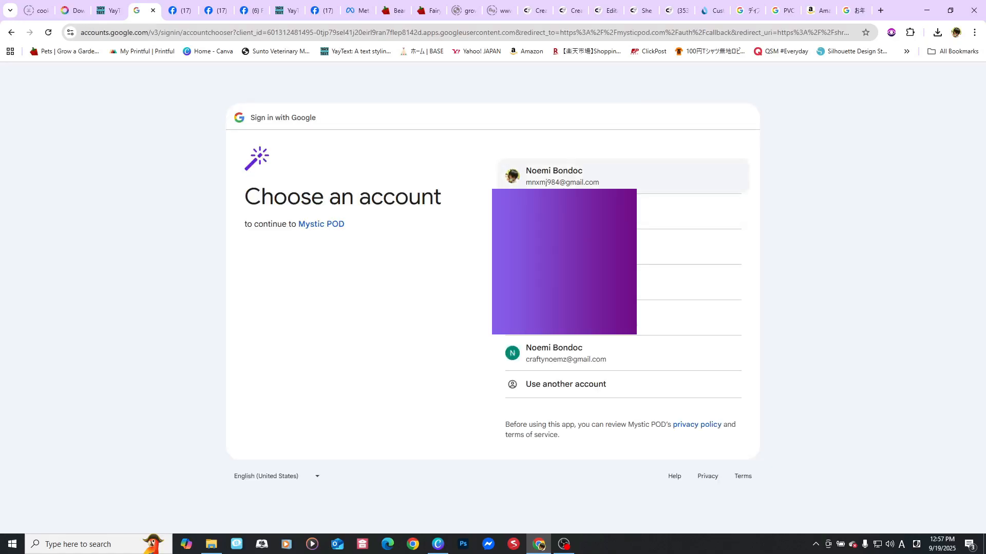
{"action": "left_click", "coordinate": [595, 357]}
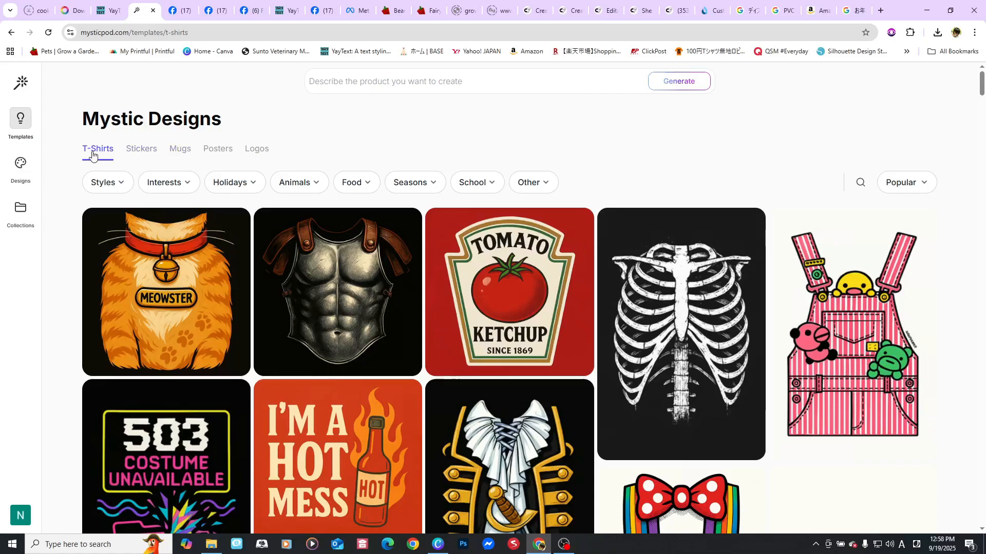
Check the account's plan and available credits in the Mystic POD profile details
{"action": "left_click", "coordinate": [21, 520]}
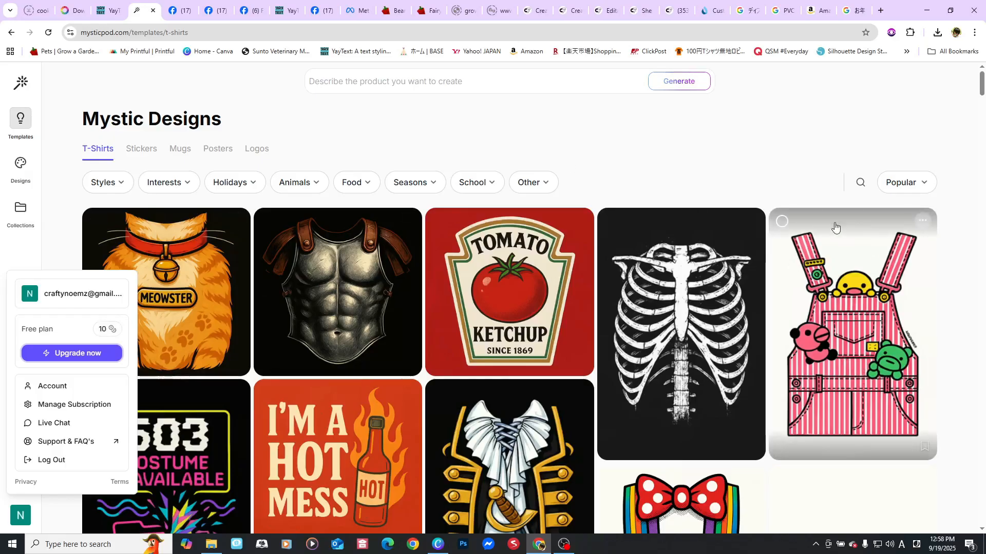
{"action": "left_click", "coordinate": [162, 109]}
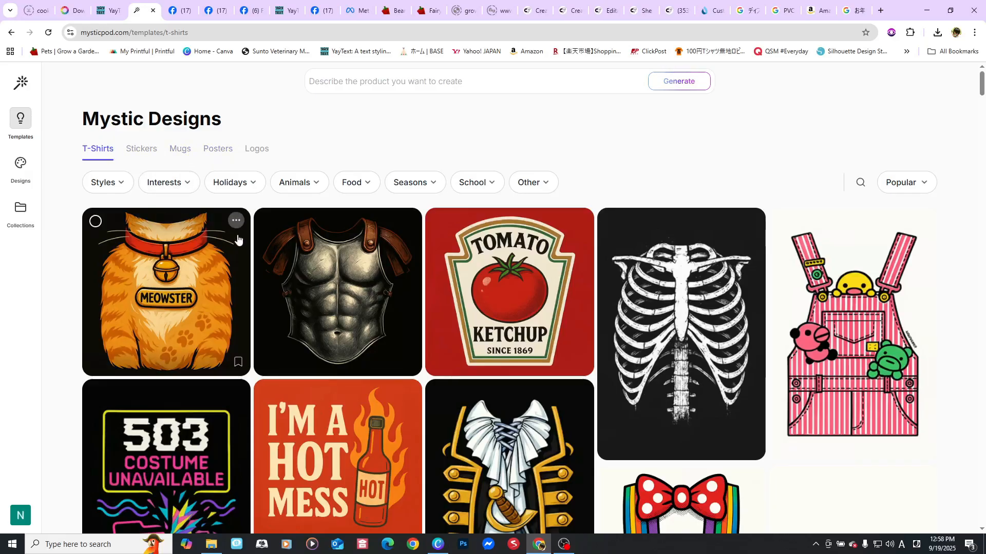
{"action": "left_click", "coordinate": [15, 521]}
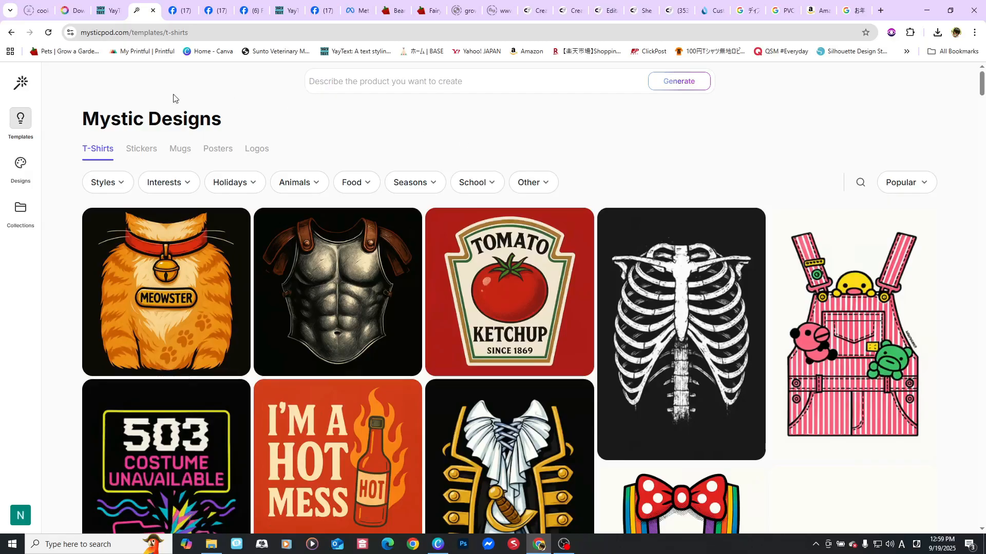
Show the sticker templates in the Mystic Designs gallery
{"action": "left_click", "coordinate": [146, 151]}
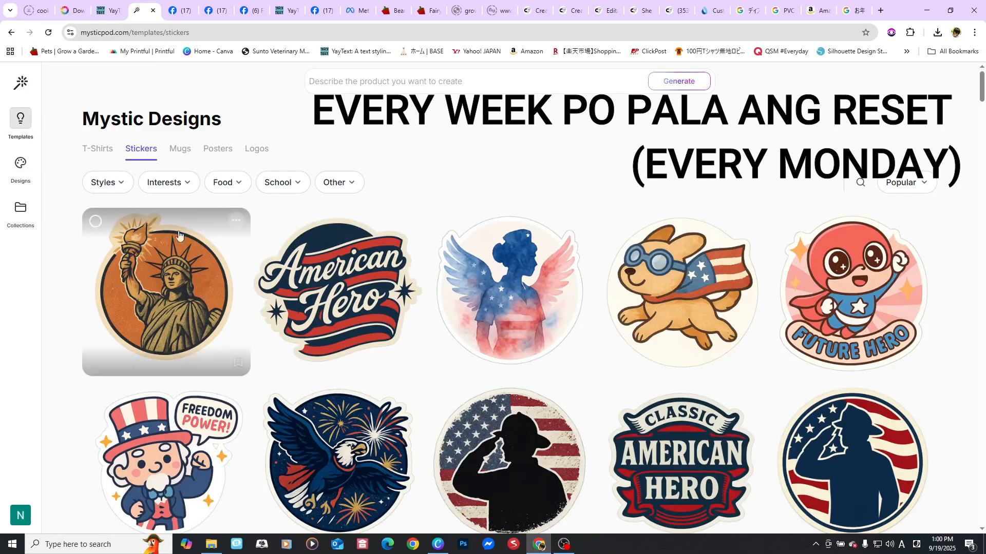
Look through the sticker templates in the Mystic Designs gallery and open the "Future Hero" superhero sticker
{"action": "scroll", "coordinate": [705, 251], "scroll_direction": "down", "scroll_amount": 2}
{"action": "scroll", "coordinate": [706, 252], "scroll_direction": "down", "scroll_amount": 3}
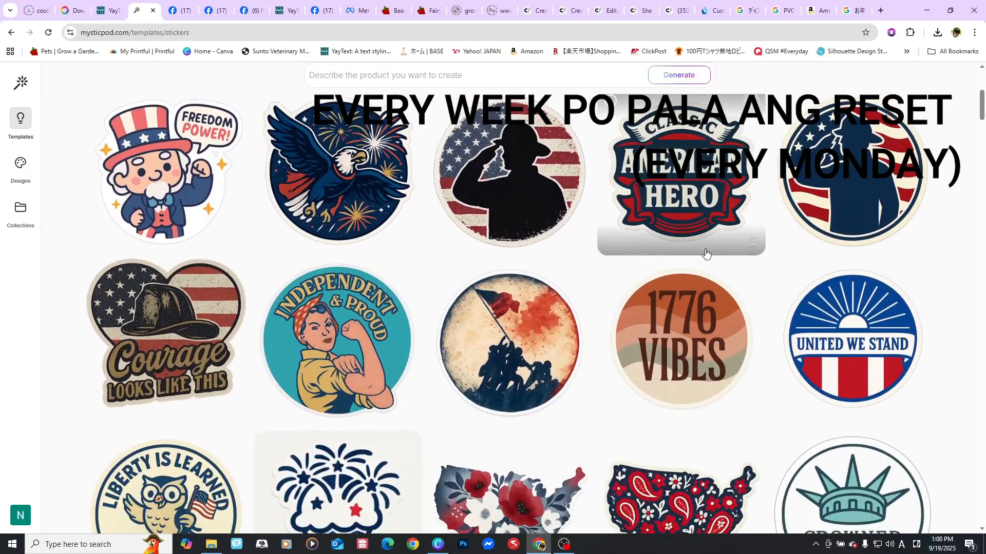
{"action": "scroll", "coordinate": [440, 254], "scroll_direction": "down", "scroll_amount": 3}
{"action": "scroll", "coordinate": [459, 262], "scroll_direction": "down", "scroll_amount": 15}
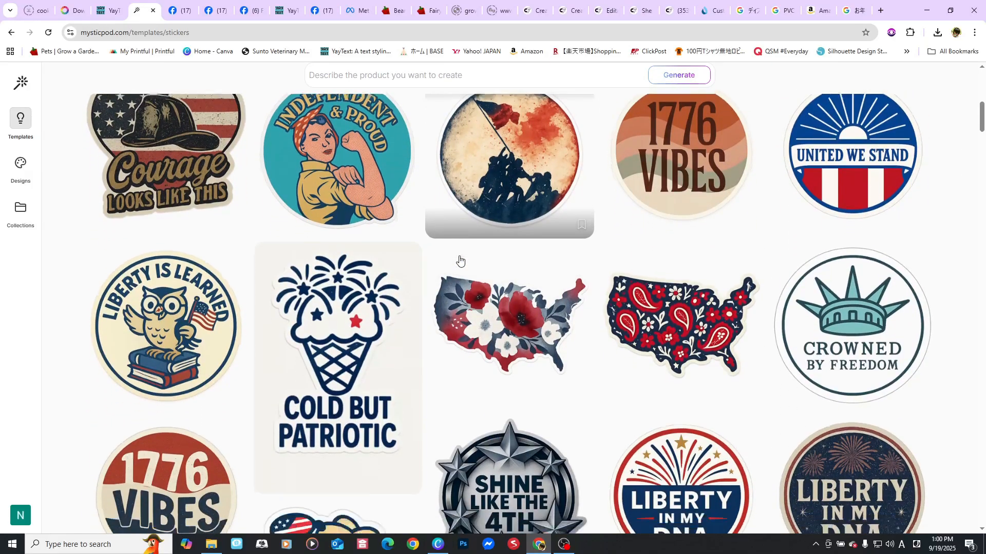
{"action": "scroll", "coordinate": [655, 291], "scroll_direction": "down", "scroll_amount": 12}
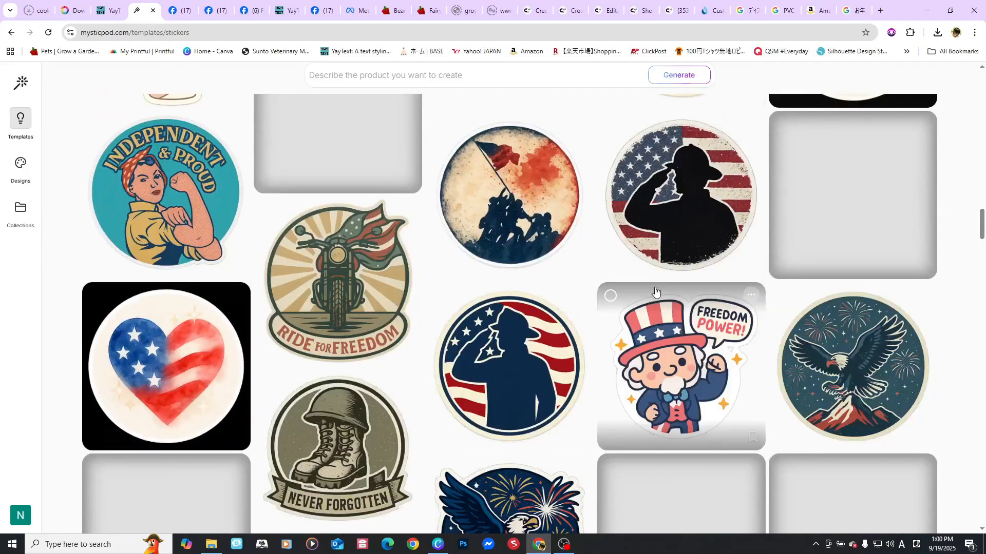
{"action": "scroll", "coordinate": [655, 292], "scroll_direction": "down", "scroll_amount": 10}
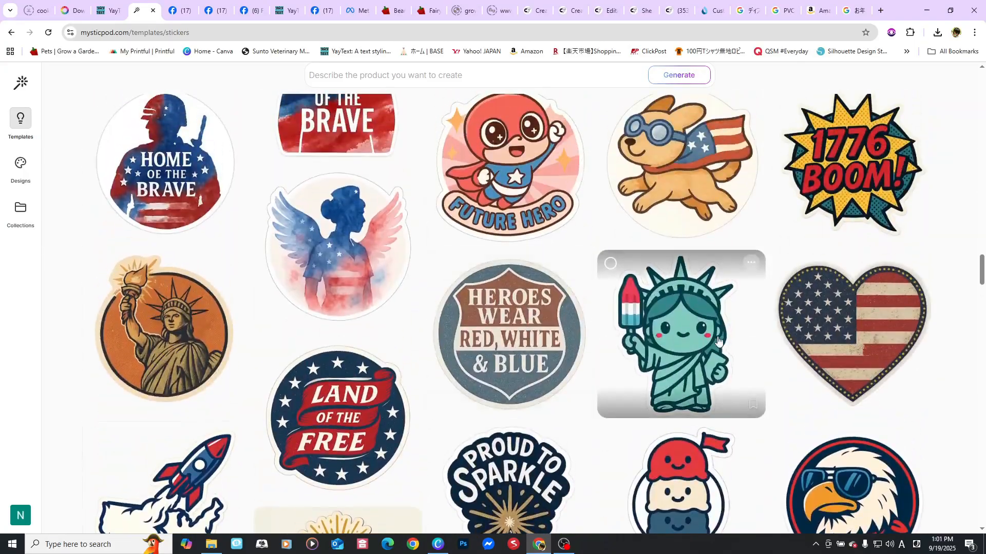
{"action": "scroll", "coordinate": [718, 340], "scroll_direction": "up", "scroll_amount": 1}
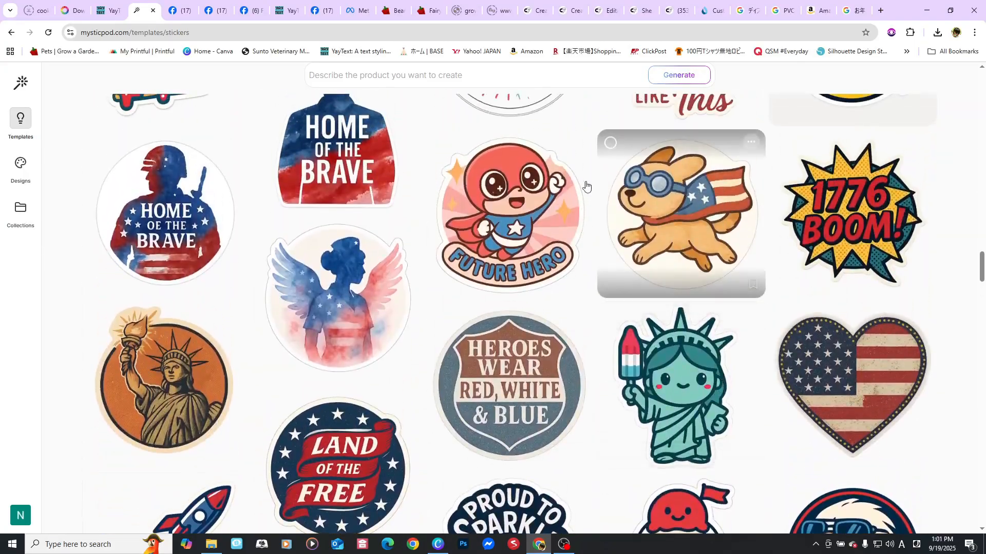
{"action": "left_click", "coordinate": [532, 227]}
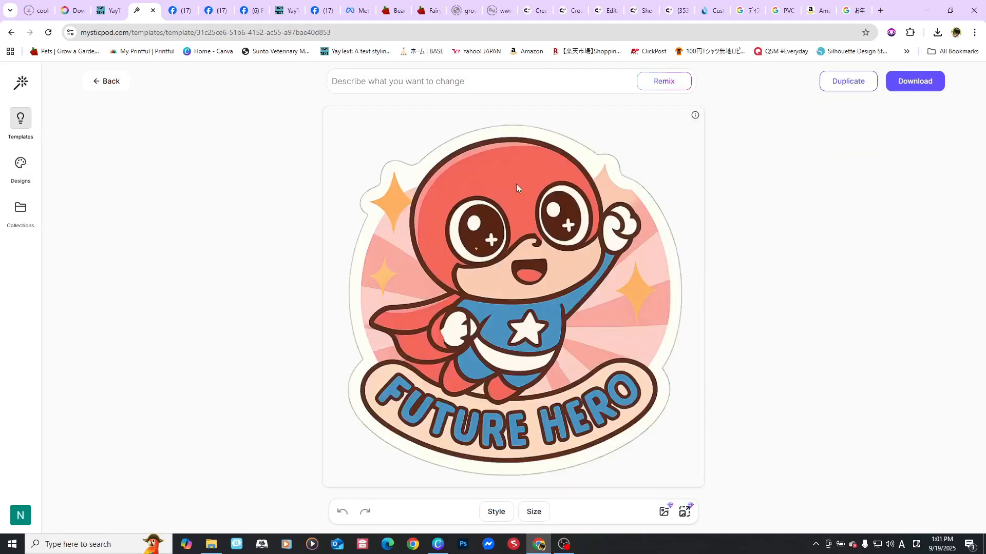
Describe the text changes for the remix: "Change the Future Hero to: Our Hero! Then add "TEACHER"."
{"action": "left_click", "coordinate": [459, 84]}
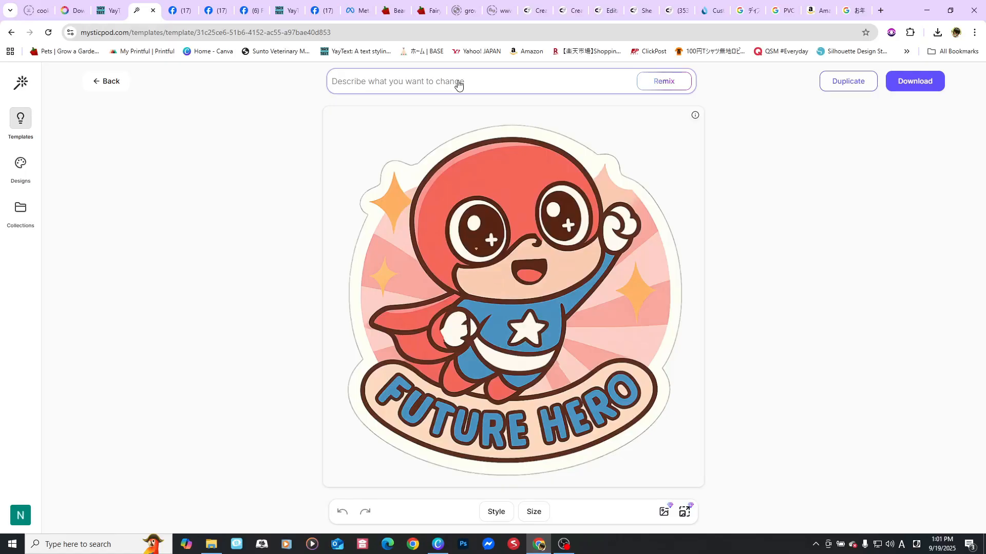
{"action": "type", "text": "Change th"}
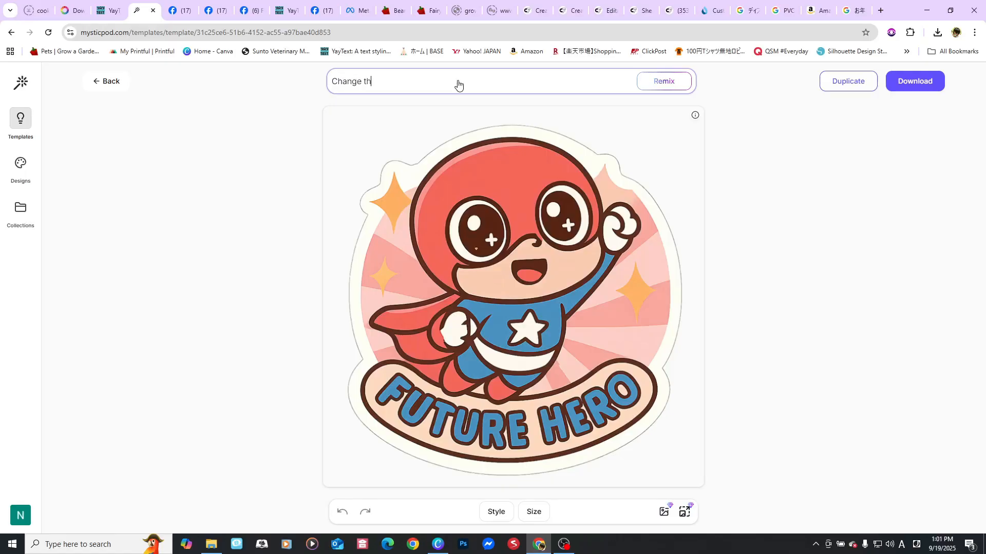
{"action": "type", "text": "e Future Hero to: Our Hero! Then a"}
{"action": "type", "text": "dd \"T"}
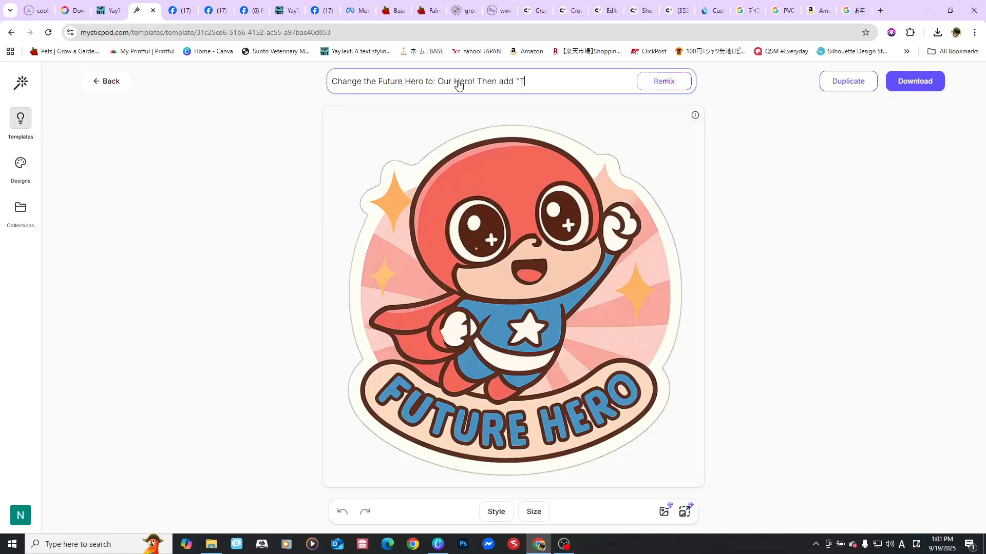
{"action": "type", "text": "EACHER\"."}
Extend the remix prompt with "Change the character to a teacer that is a woman with black hair and eyeglass, smiling and winking." and generate it
{"action": "type", "text": "Change the char"}
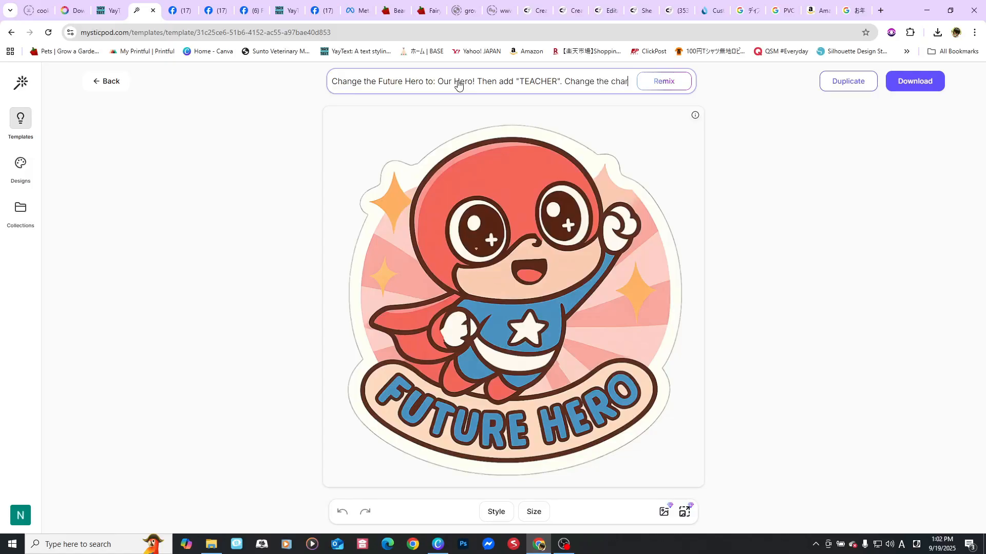
{"action": "type", "text": "acter to a"}
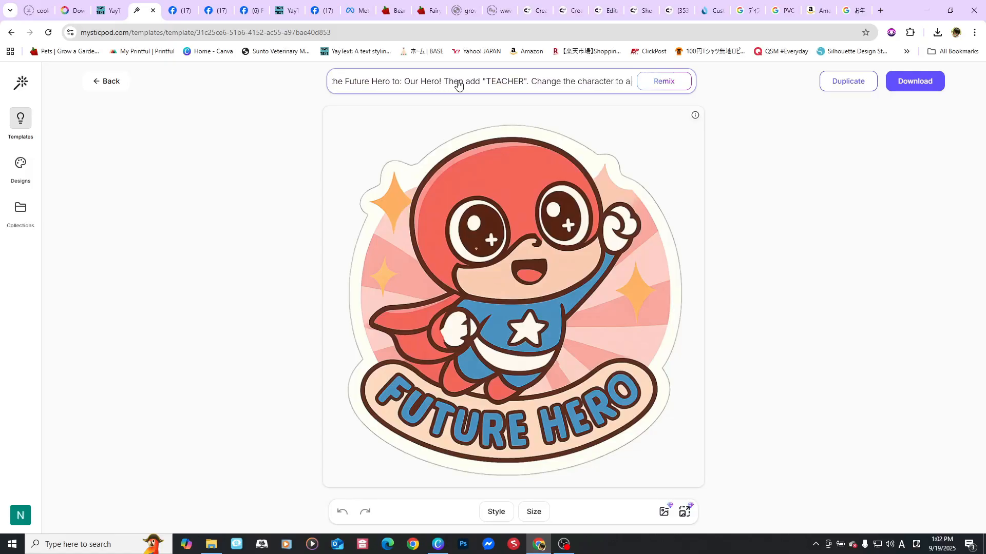
{"action": "type", "text": " tea"}
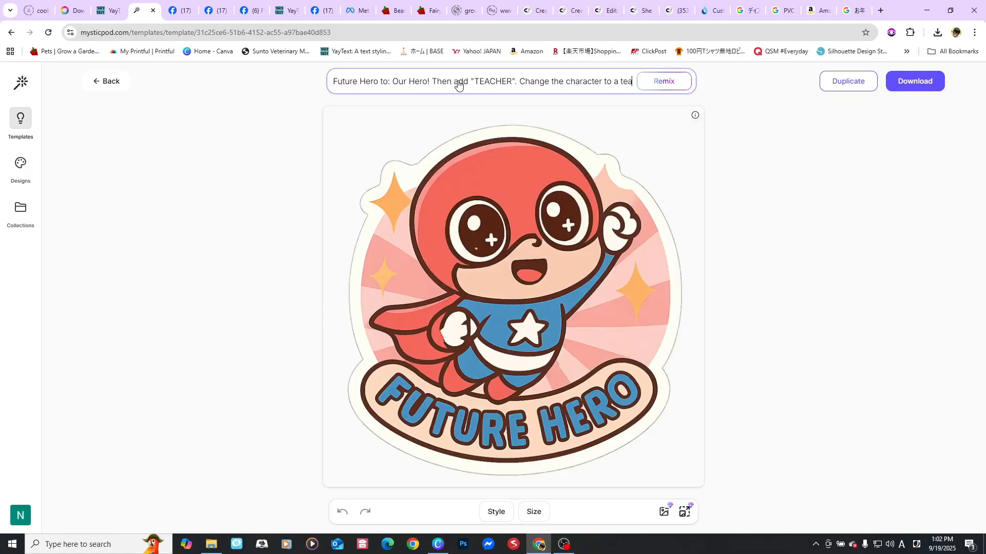
{"action": "type", "text": "cer"}
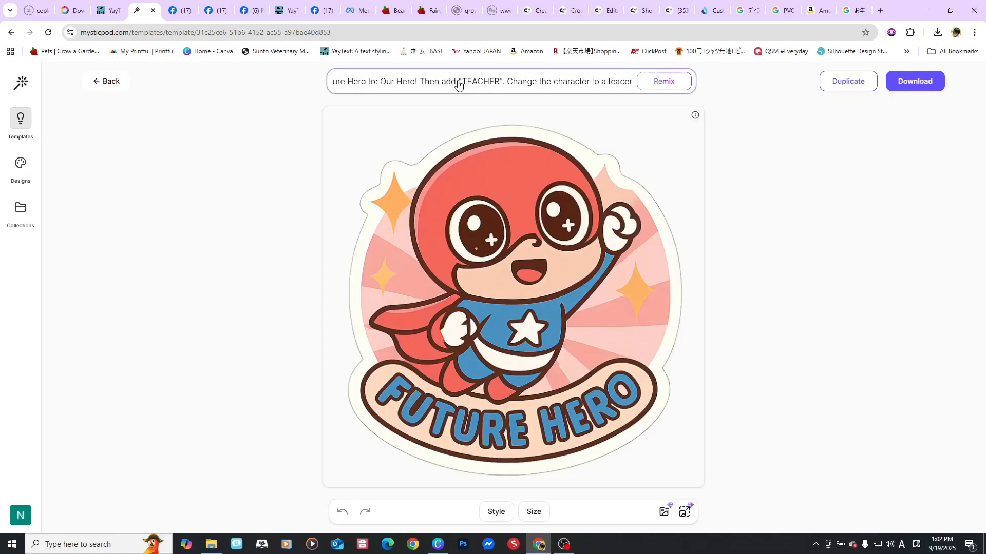
{"action": "type", "text": " that is a woman with black hair and eyegla"}
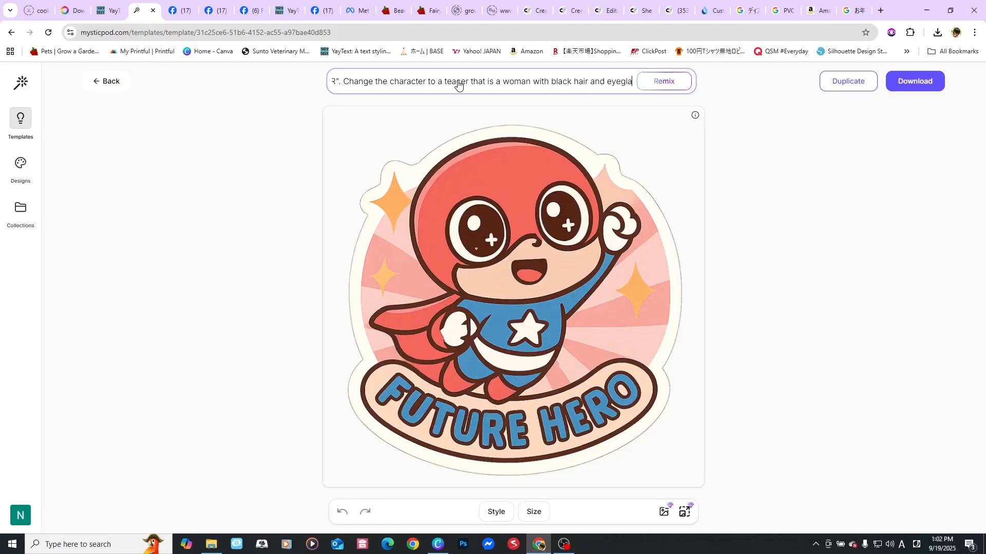
{"action": "type", "text": "."}
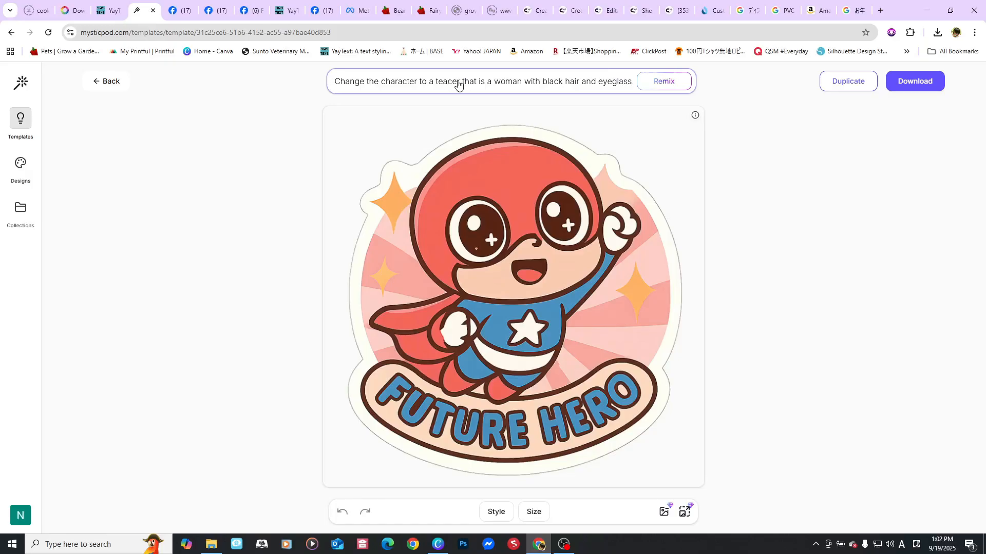
{"action": "type", "text": ", smi"}
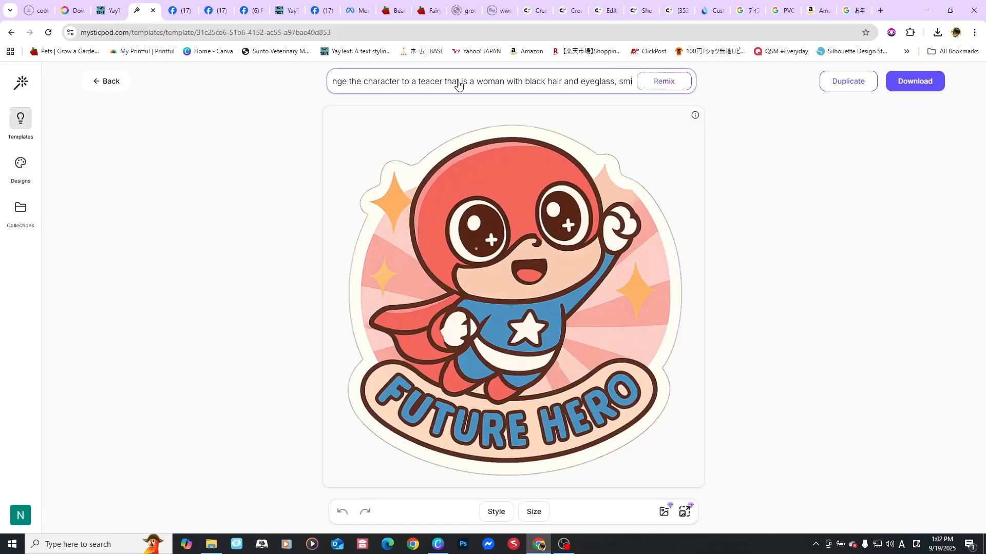
{"action": "type", "text": "ling and w"}
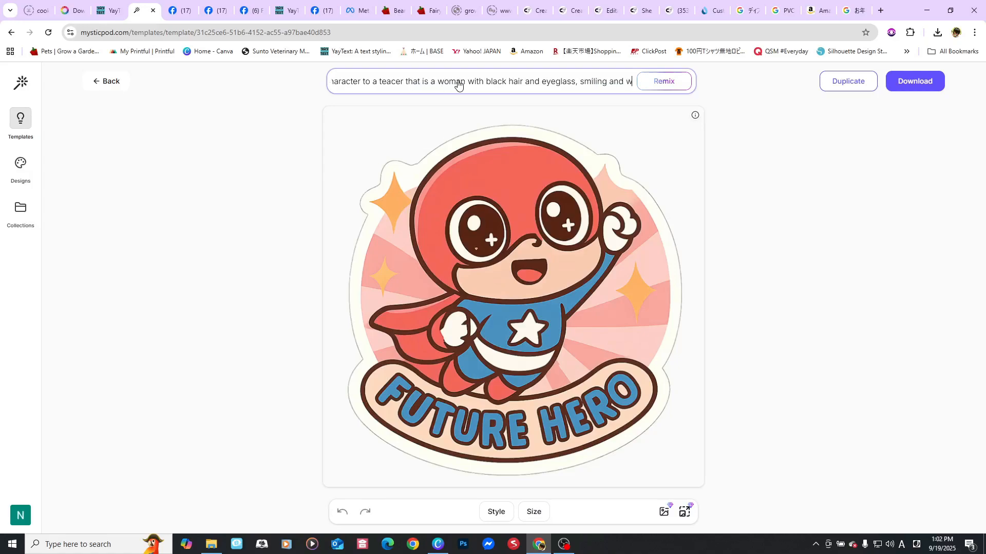
{"action": "type", "text": "inking"}
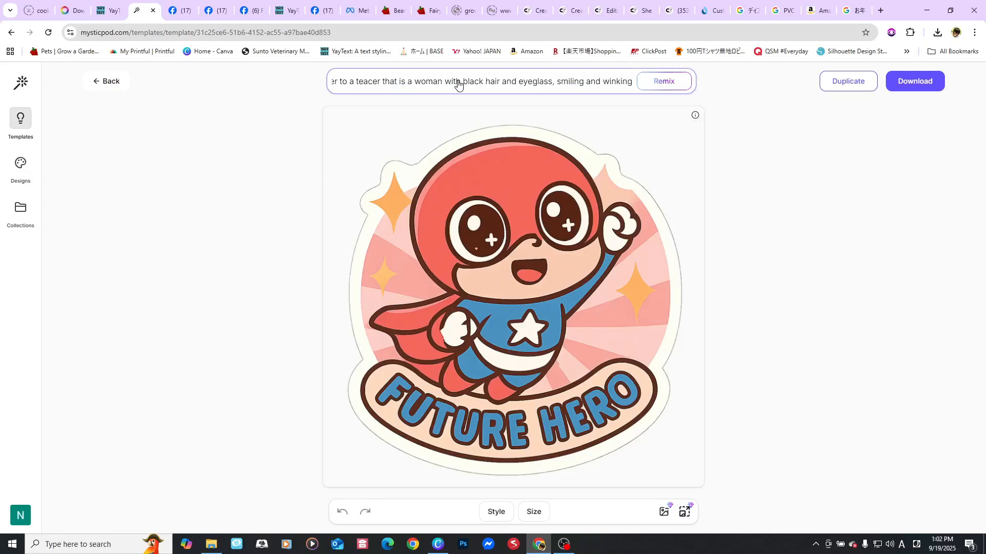
{"action": "type", "text": "."}
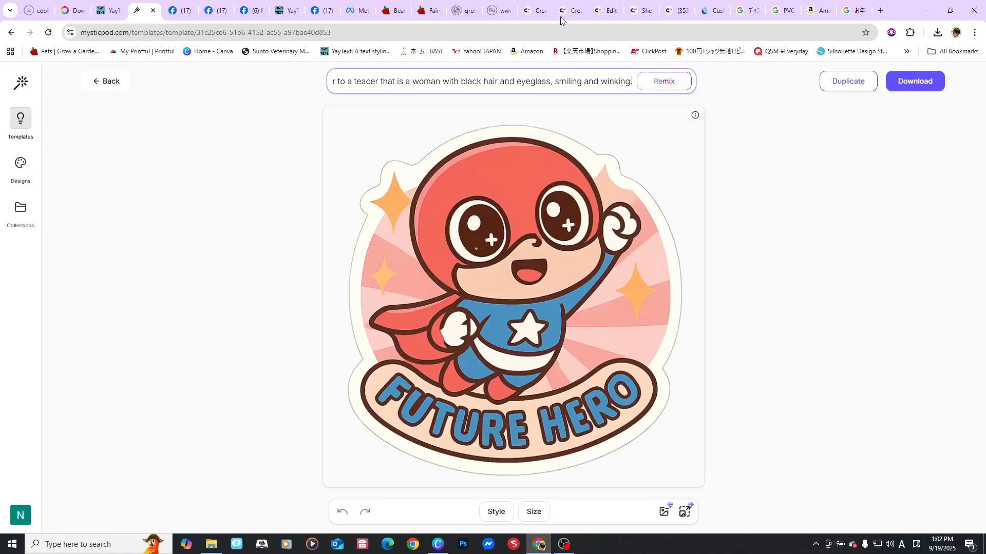
{"action": "left_click", "coordinate": [667, 83]}
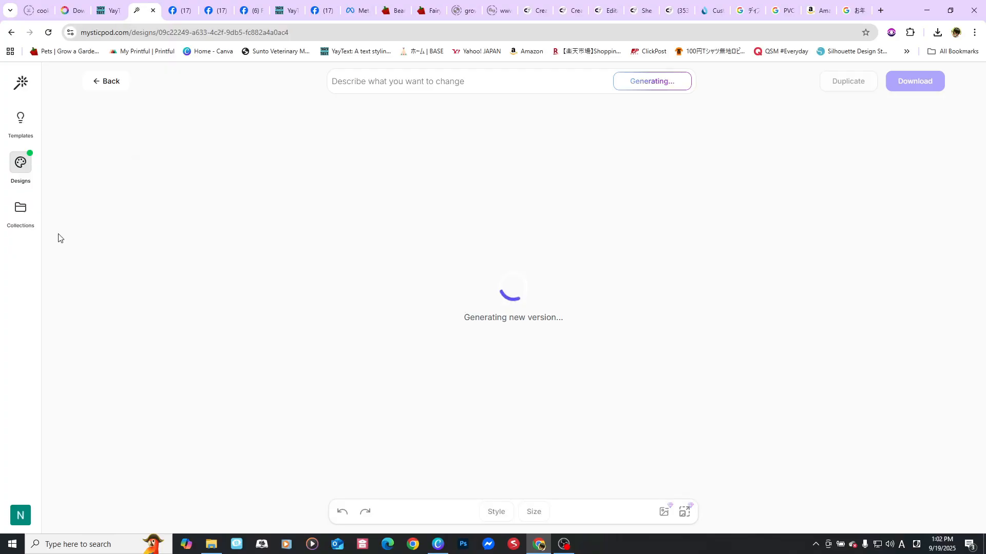
Return to the sticker templates while the remix generates and look through the designs filtered by Spiritual
{"action": "left_click", "coordinate": [28, 86]}
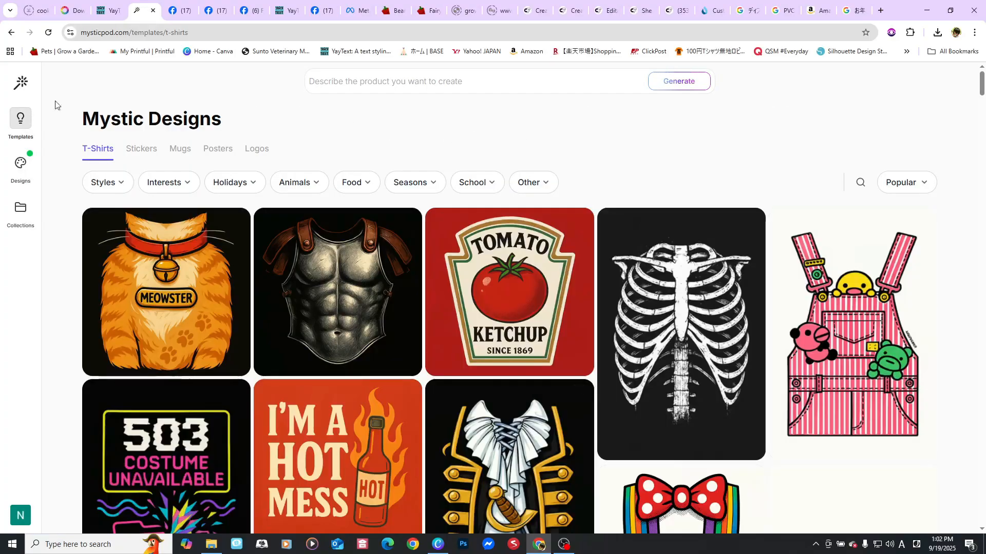
{"action": "left_click", "coordinate": [138, 148]}
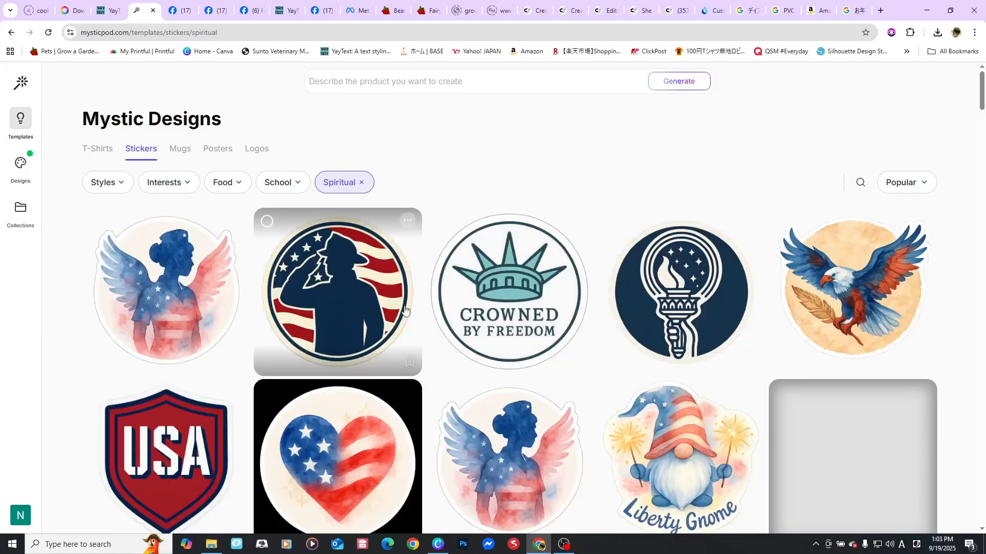
{"action": "scroll", "coordinate": [594, 315], "scroll_direction": "down", "scroll_amount": 5}
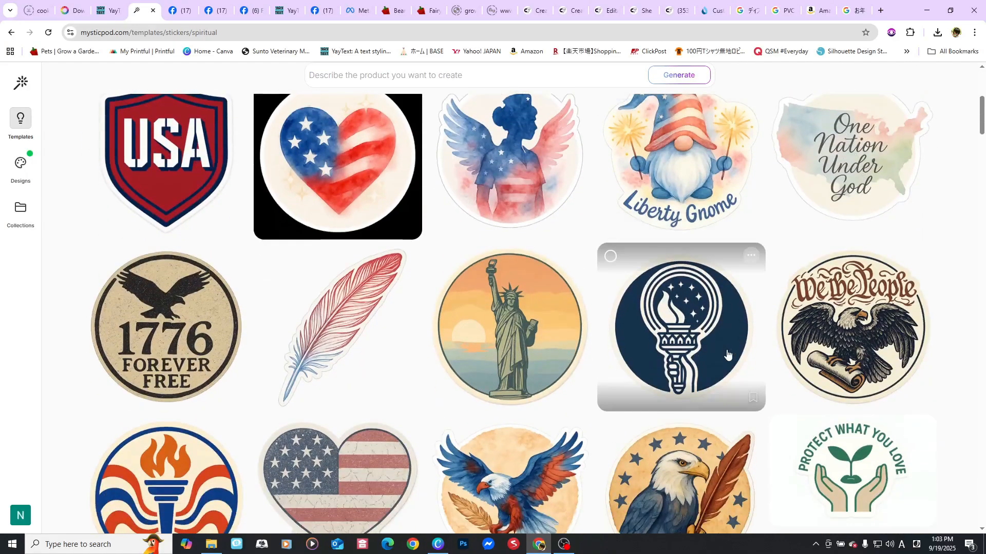
{"action": "scroll", "coordinate": [727, 354], "scroll_direction": "down", "scroll_amount": 3}
{"action": "scroll", "coordinate": [728, 352], "scroll_direction": "up", "scroll_amount": 8}
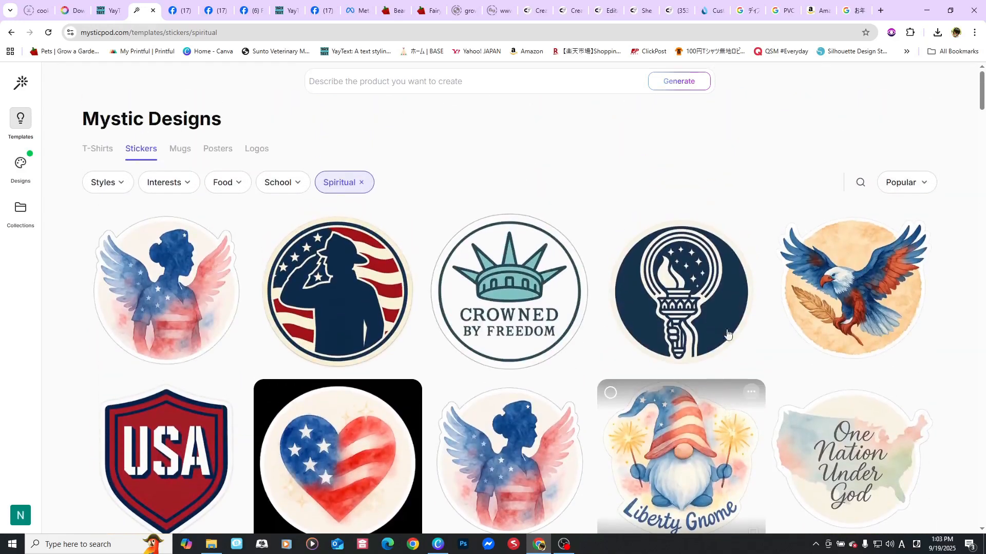
Set up a new product prompt with Sticker as the product and Chalkboard as the style
{"action": "left_click", "coordinate": [470, 80]}
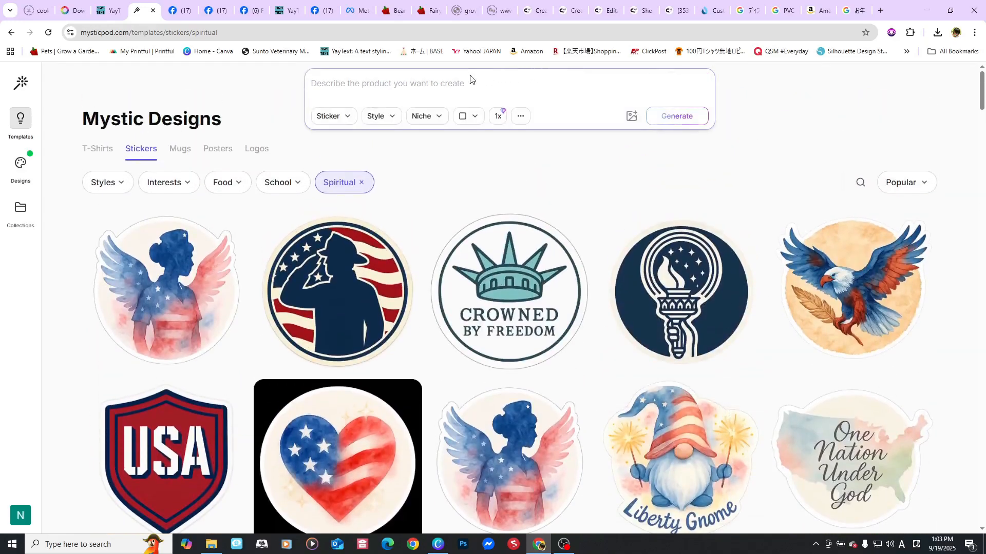
{"action": "left_click", "coordinate": [316, 122]}
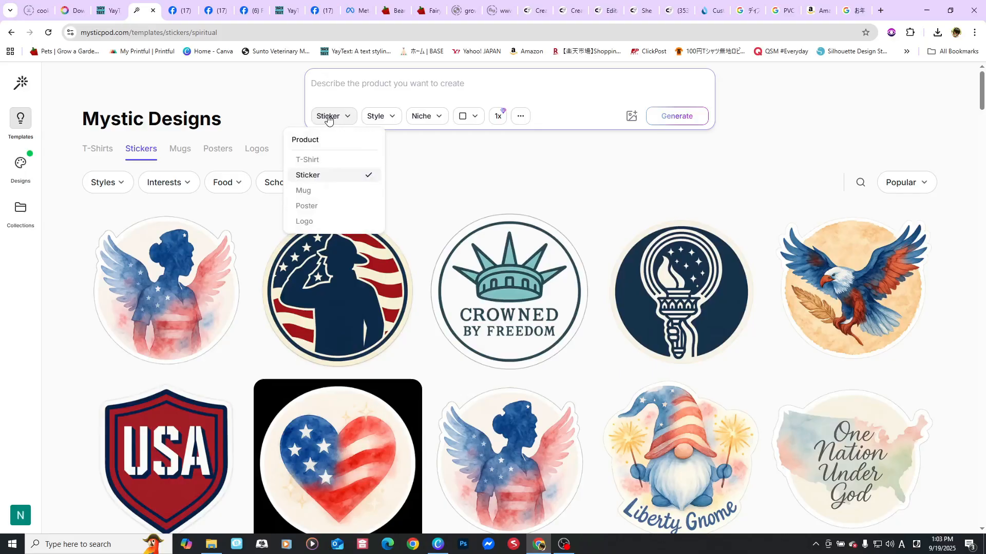
{"action": "left_click", "coordinate": [339, 177]}
{"action": "left_click", "coordinate": [392, 118]}
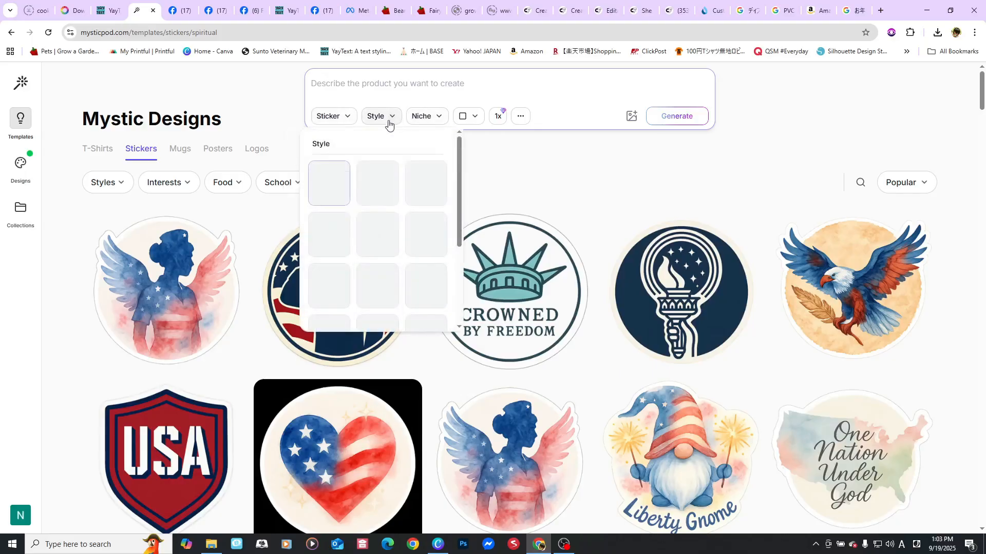
{"action": "scroll", "coordinate": [383, 308], "scroll_direction": "down", "scroll_amount": 3}
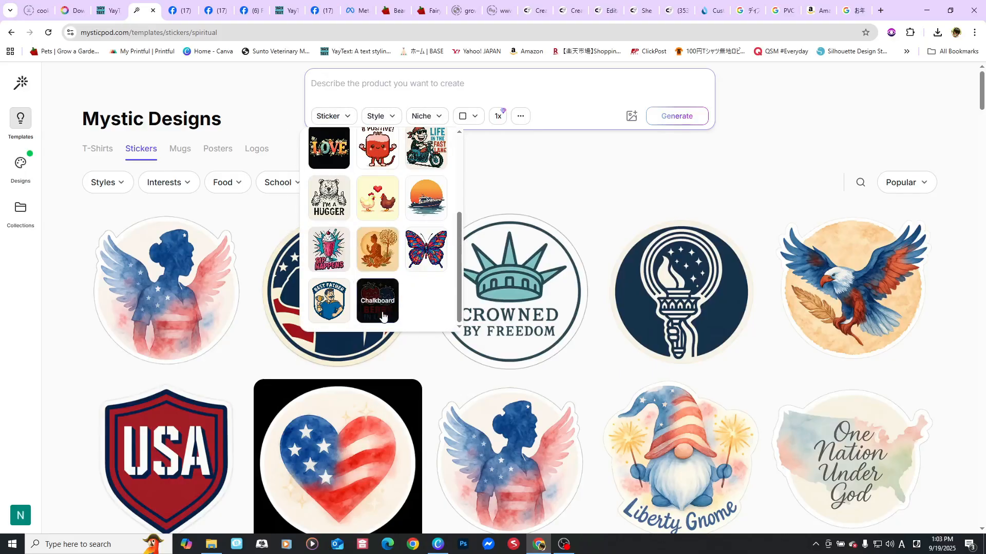
{"action": "left_click", "coordinate": [380, 303]}
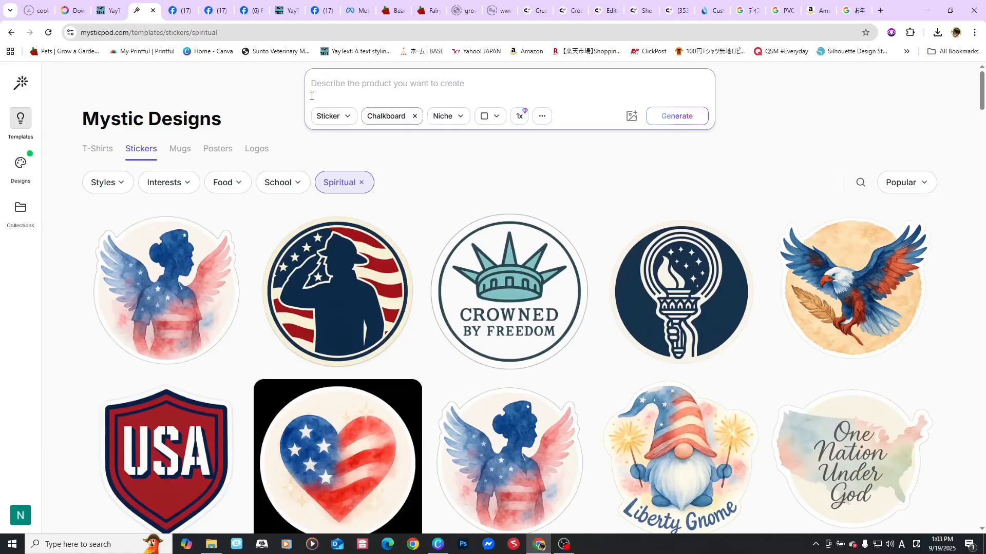
Give the new sticker prompt the custom niche "Teacher"
{"action": "left_click", "coordinate": [452, 117]}
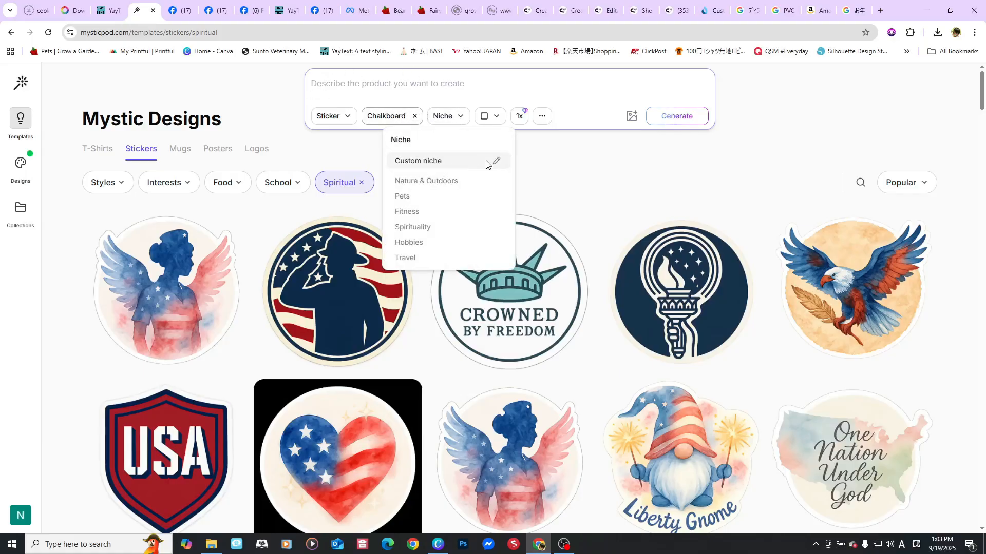
{"action": "left_click", "coordinate": [451, 162]}
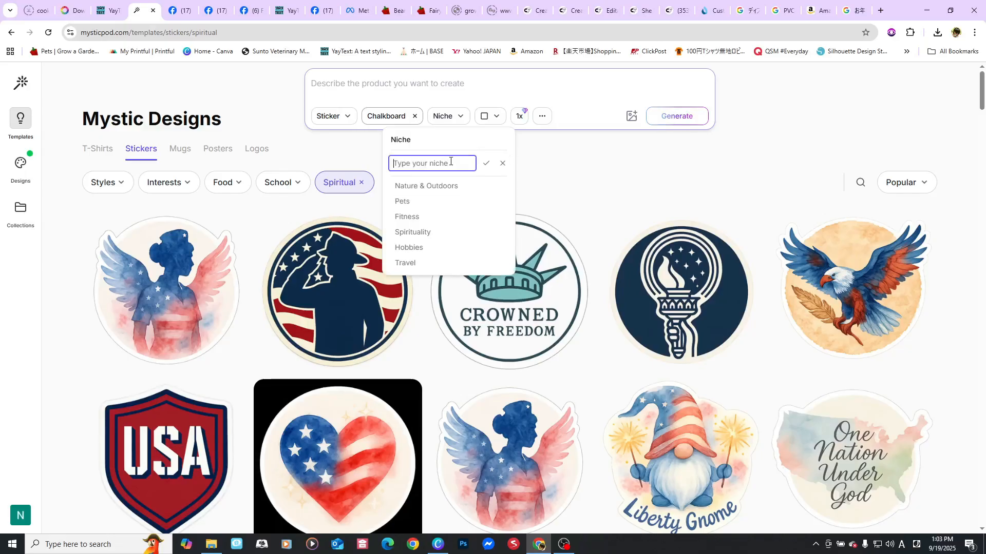
{"action": "type", "text": "Teacher"}
{"action": "left_click", "coordinate": [486, 163]}
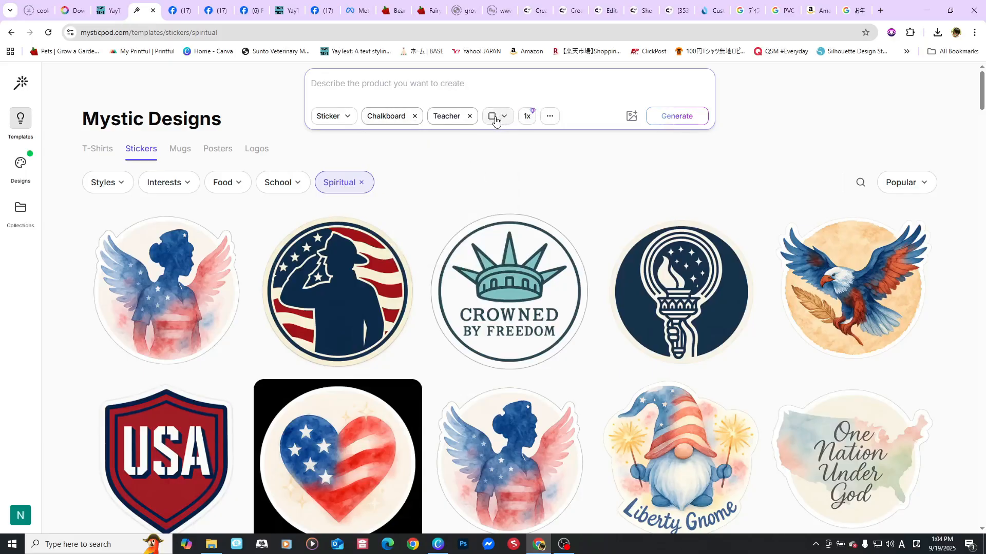
Look at the size, multiple-generation and advanced options available for the new sticker prompt
{"action": "left_click", "coordinate": [502, 121]}
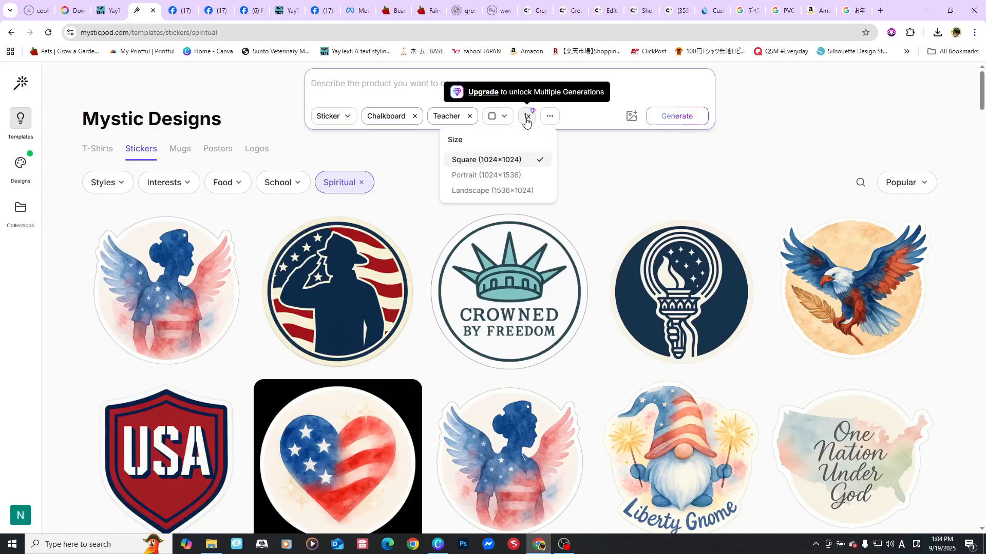
{"action": "left_click", "coordinate": [527, 119]}
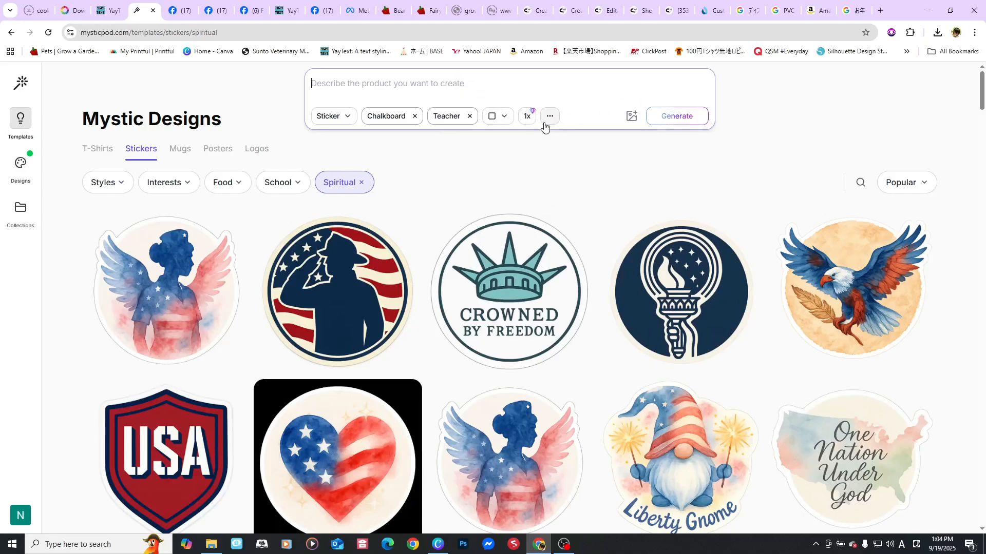
{"action": "left_click", "coordinate": [549, 124]}
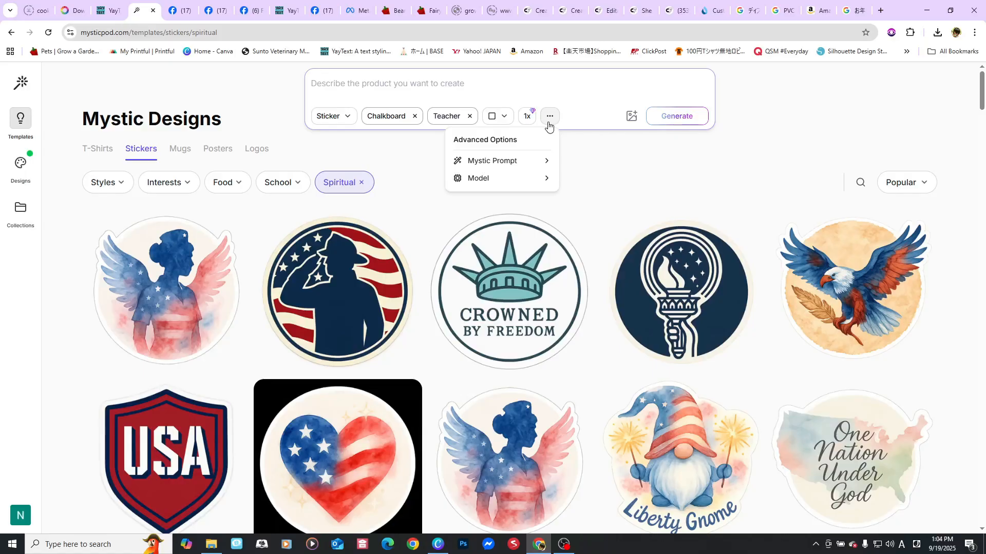
Start the sticker prompt's description with the text "Teacher, We love you!" in quotation marks, followed by A STUDENT HUGGING A TEACHER
{"action": "left_click", "coordinate": [368, 83]}
{"action": "type", "text": "\""}
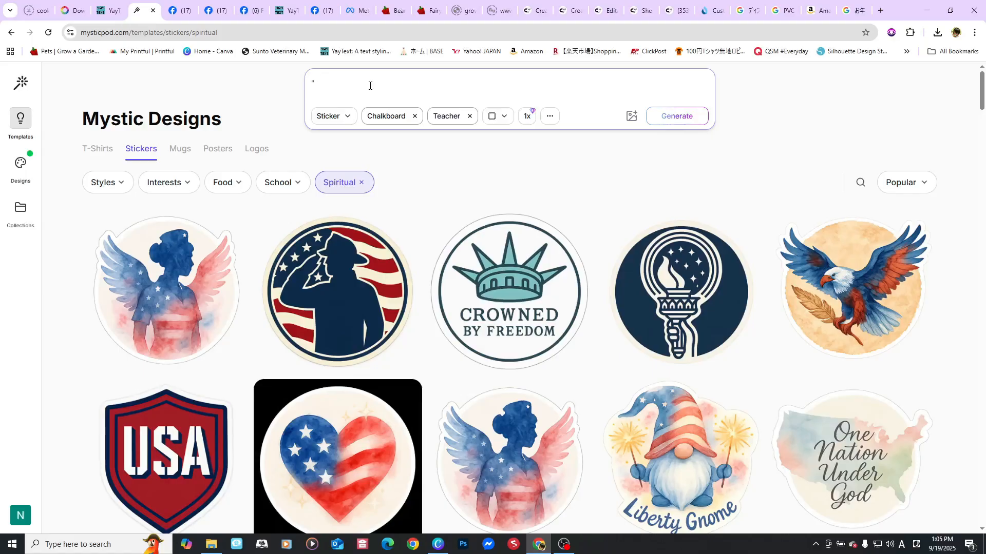
{"action": "type", "text": "Teacher, We love you"}
{"action": "type", "text": "!\" A STUDENT H"}
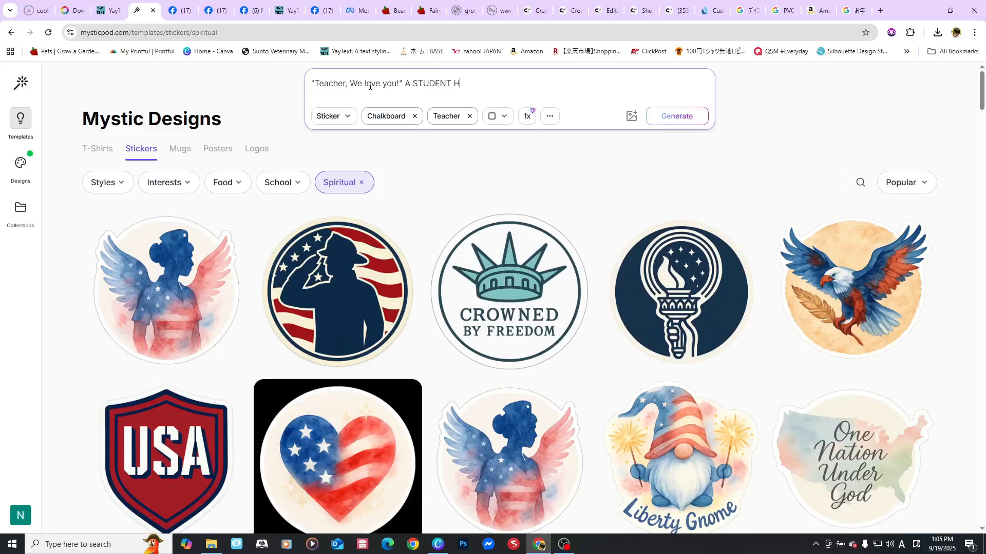
{"action": "type", "text": "UGGING A TEACHER."}
Add "they both have colorful shirts. background is flowers." to the sticker description and generate the design
{"action": "type", "text": "they both have colorfu"}
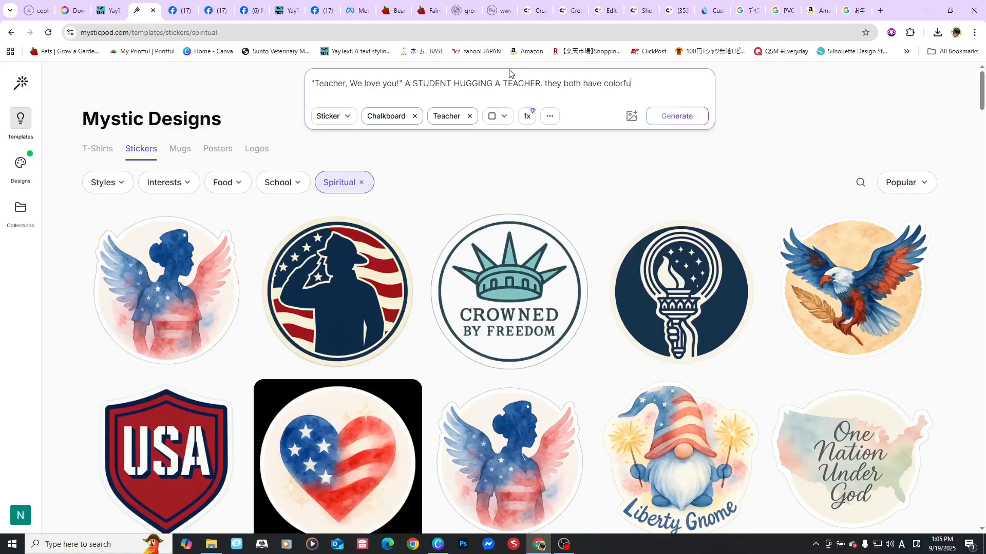
{"action": "type", "text": "l shirts."}
{"action": "type", "text": " backgroun"}
{"action": "type", "text": "d is fl"}
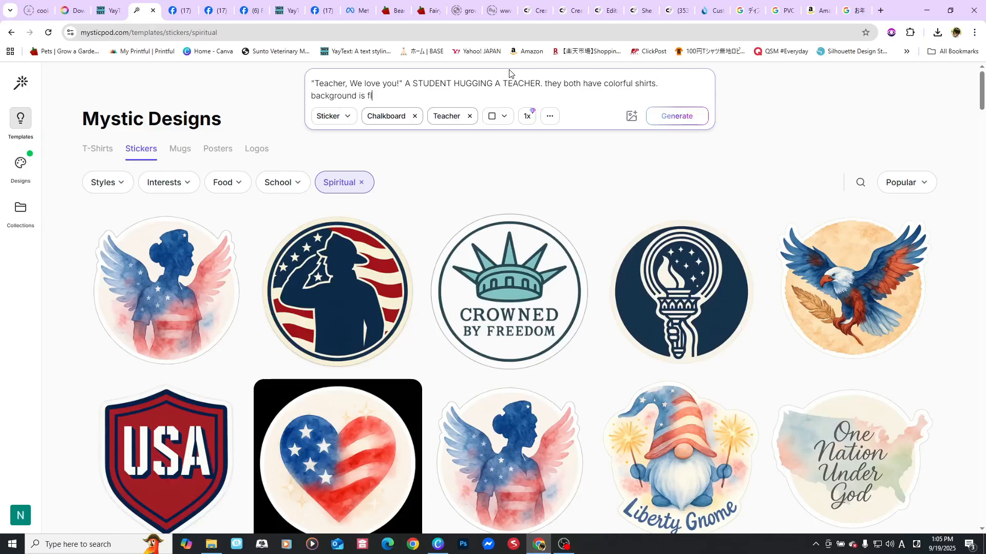
{"action": "type", "text": "owers."}
{"action": "key", "text": "Return"}
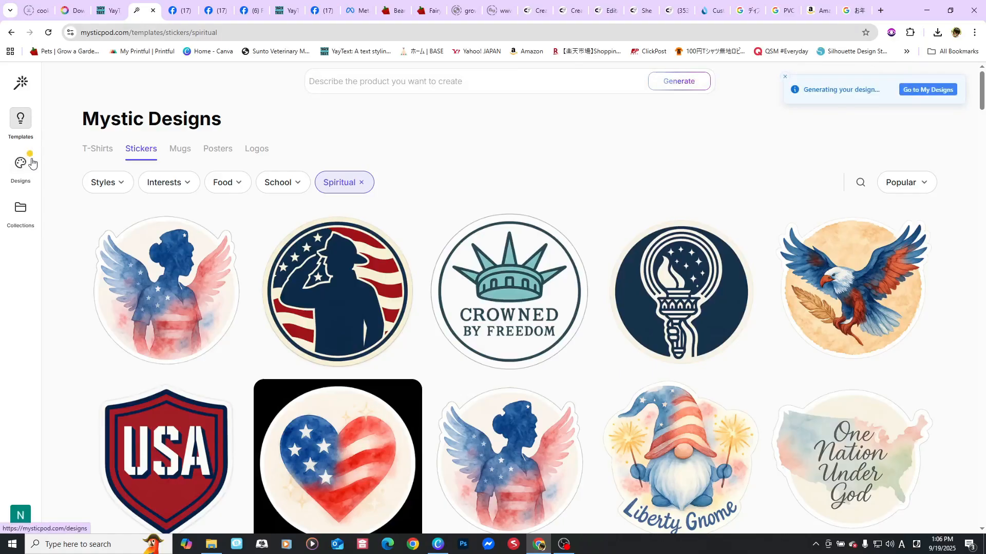
Download the finished teacher remix from the saved designs into the Stickers folder as a PNG named Our Hero Teacher
{"action": "left_click", "coordinate": [21, 177]}
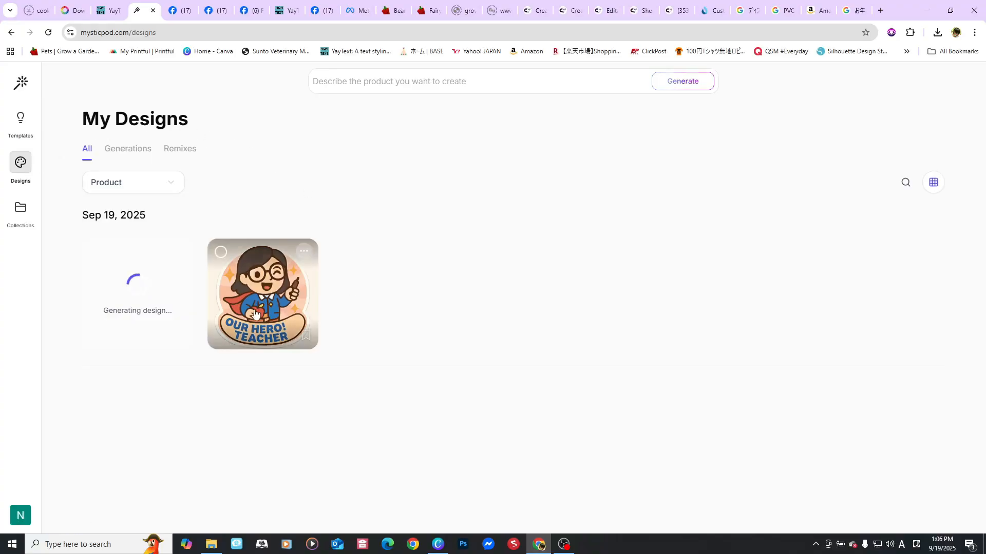
{"action": "left_click", "coordinate": [250, 312]}
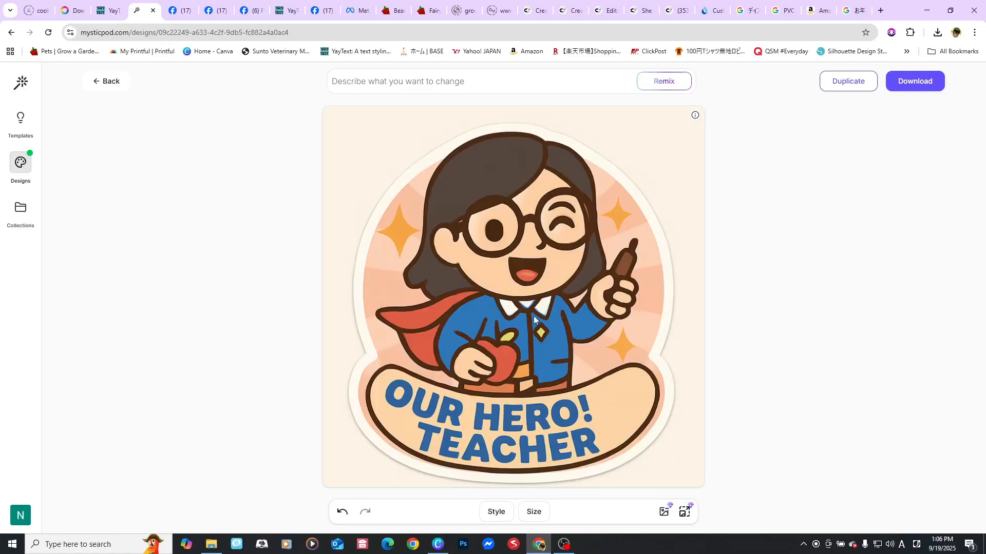
{"action": "left_click", "coordinate": [911, 83]}
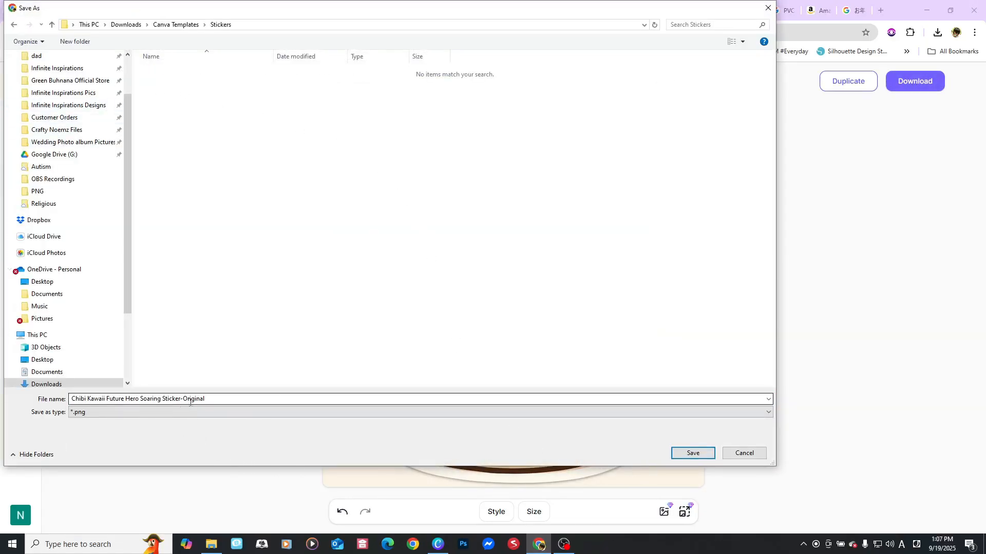
{"action": "left_click", "coordinate": [143, 399]}
{"action": "left_click", "coordinate": [144, 398]}
{"action": "double_click", "coordinate": [143, 399]}
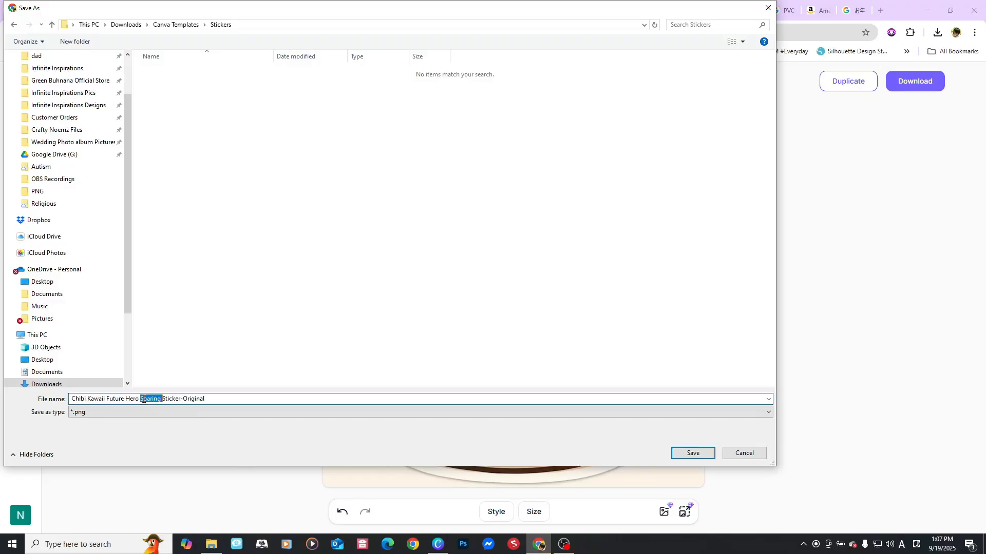
{"action": "left_click_drag", "start_coordinate": [238, 399], "coordinate": [42, 398]}
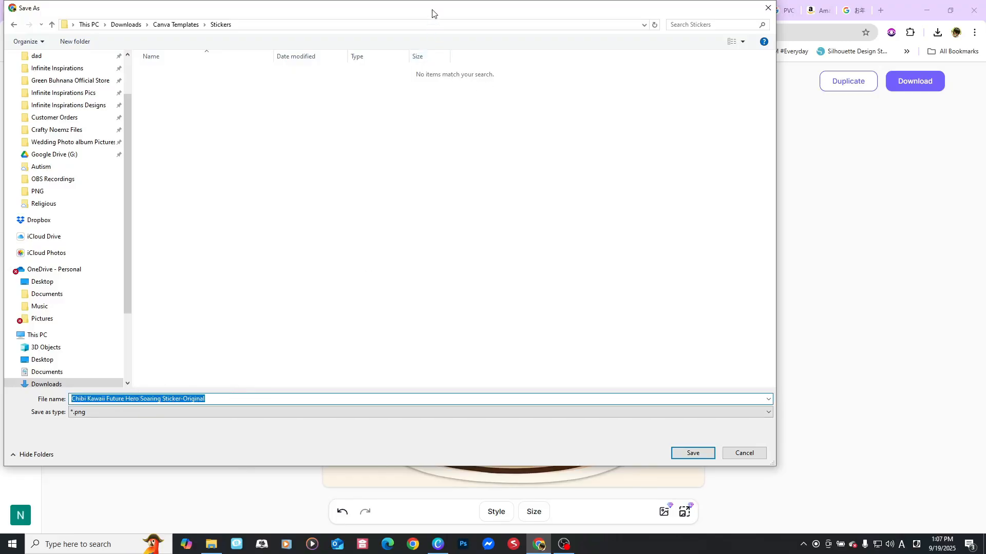
{"action": "left_click_drag", "start_coordinate": [434, 13], "coordinate": [555, 60]}
{"action": "type", "text": "Our "}
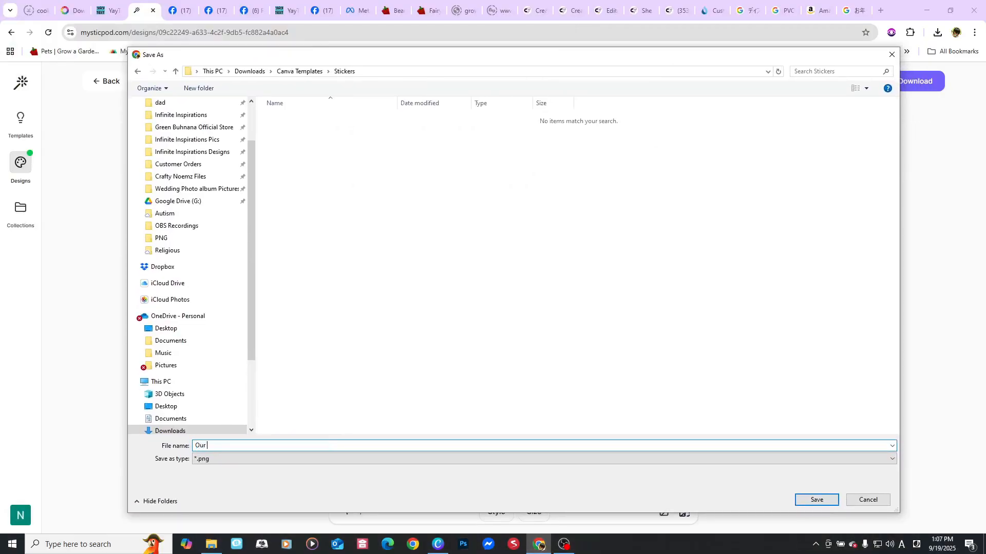
{"action": "type", "text": "Hero Teacher"}
{"action": "left_click", "coordinate": [815, 499]}
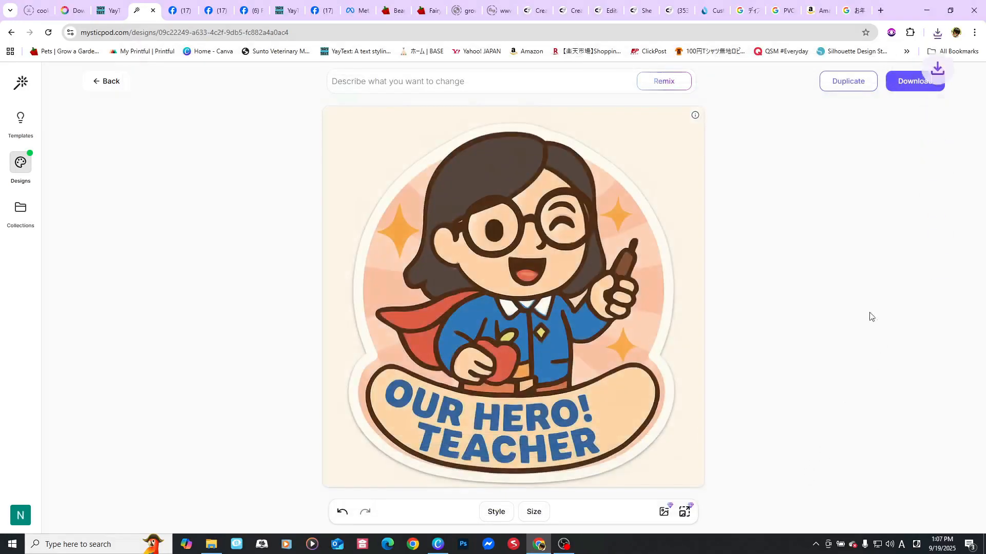
Open the generated student-hugging-teacher sticker from the saved designs and download it to the Stickers folder under its suggested name
{"action": "left_click", "coordinate": [24, 172]}
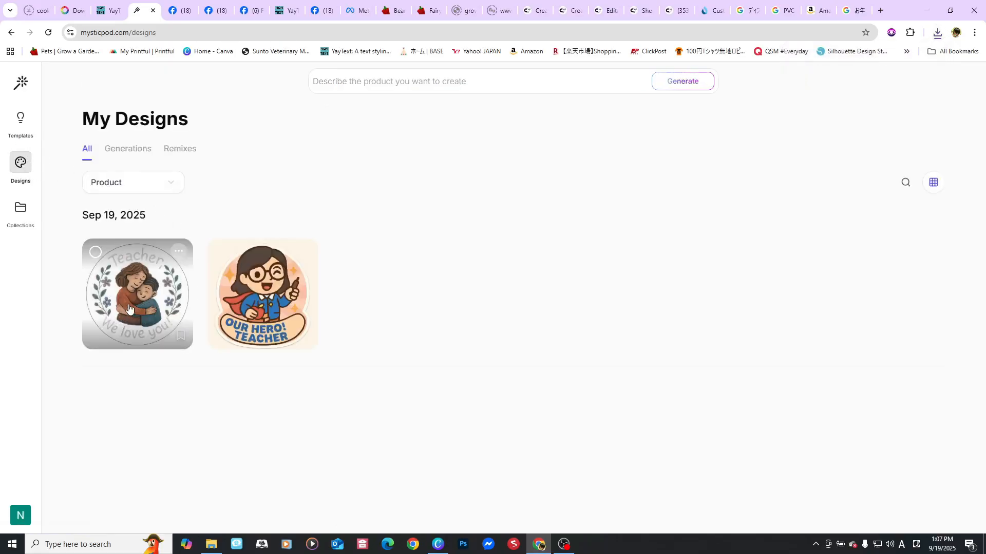
{"action": "left_click", "coordinate": [140, 324]}
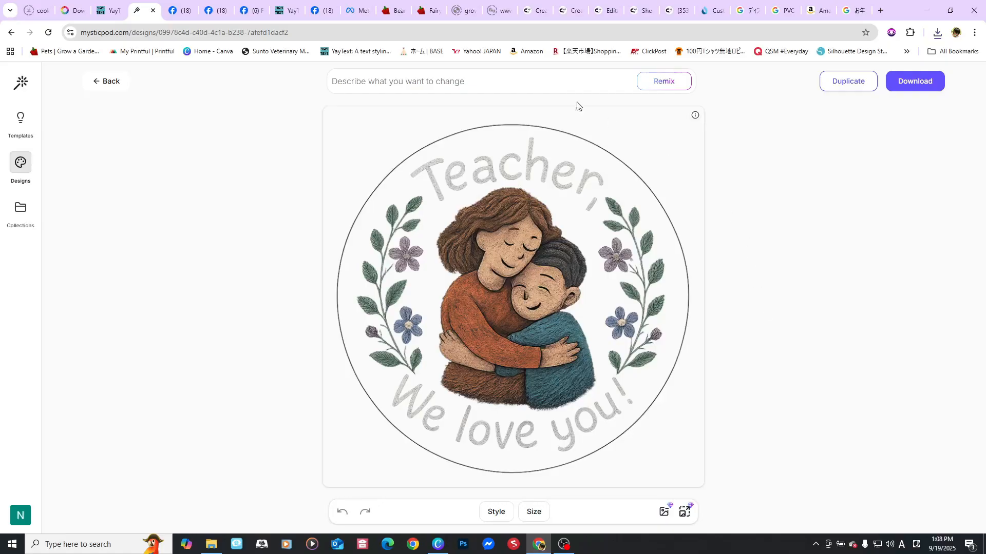
{"action": "left_click", "coordinate": [909, 87]}
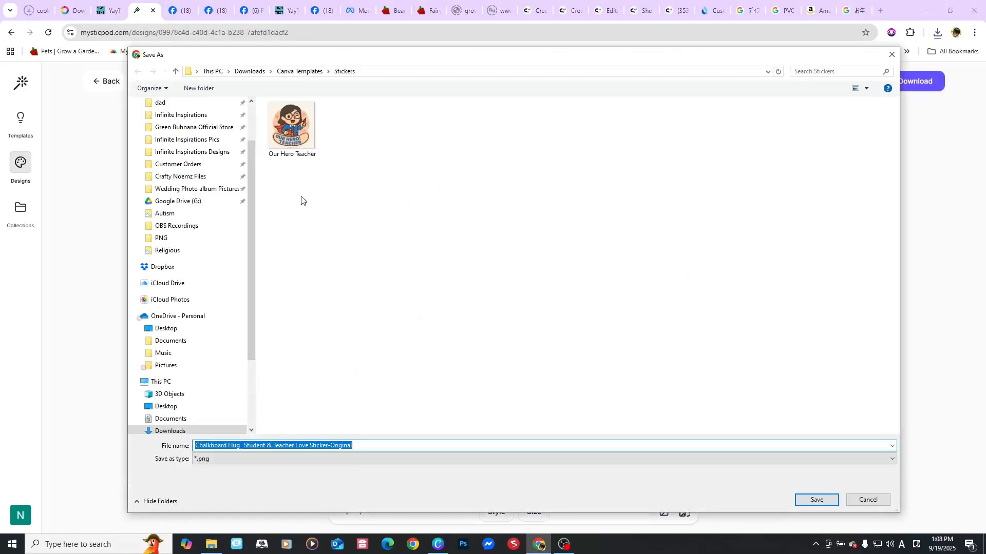
{"action": "left_click", "coordinate": [802, 501]}
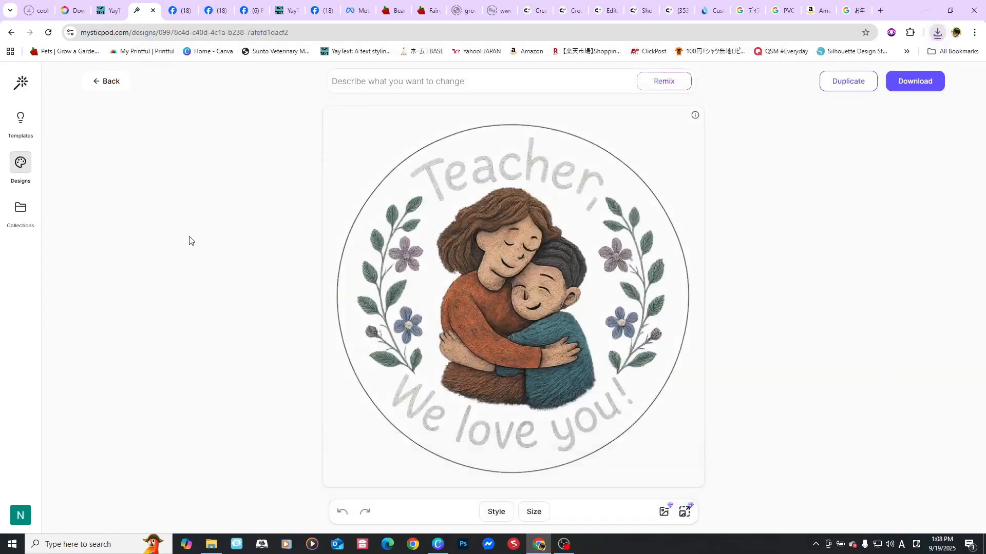
Return to the T-shirt templates and sort them first by Trending, finally by Newest
{"action": "left_click", "coordinate": [16, 123]}
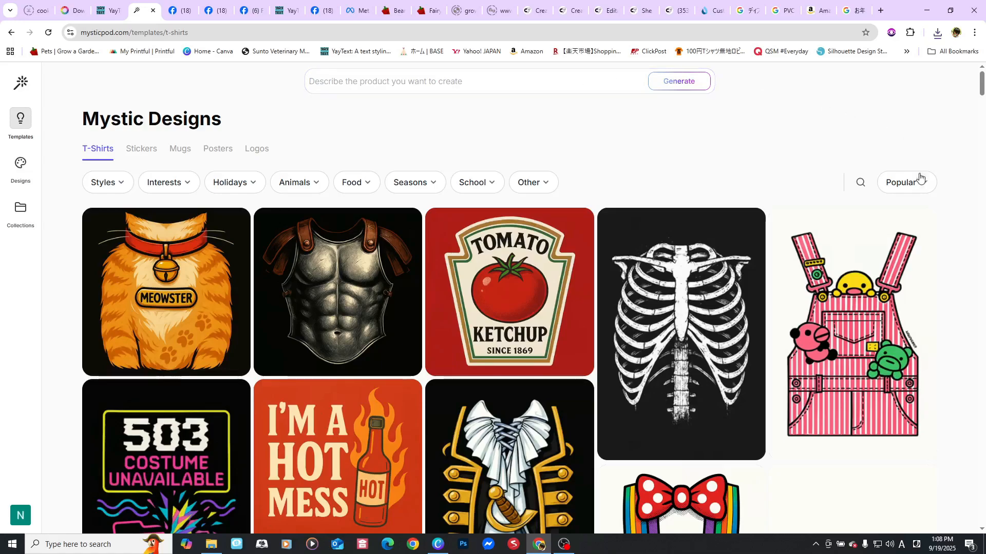
{"action": "left_click", "coordinate": [903, 186]}
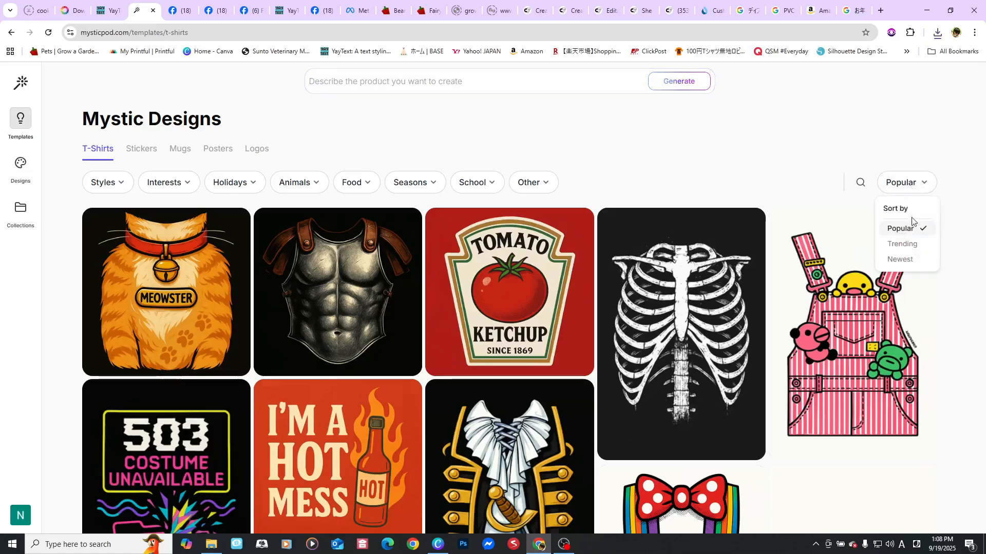
{"action": "left_click", "coordinate": [905, 245]}
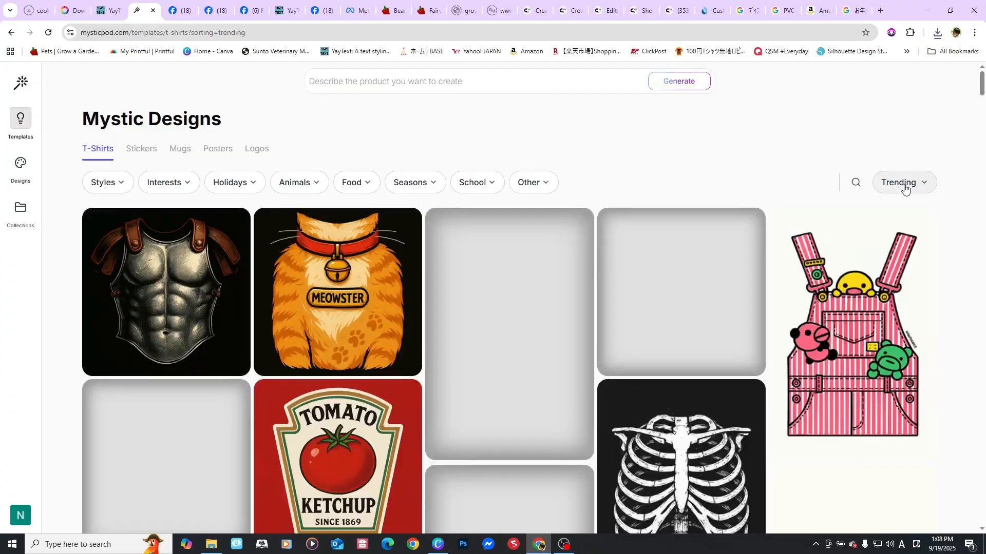
{"action": "left_click", "coordinate": [904, 186]}
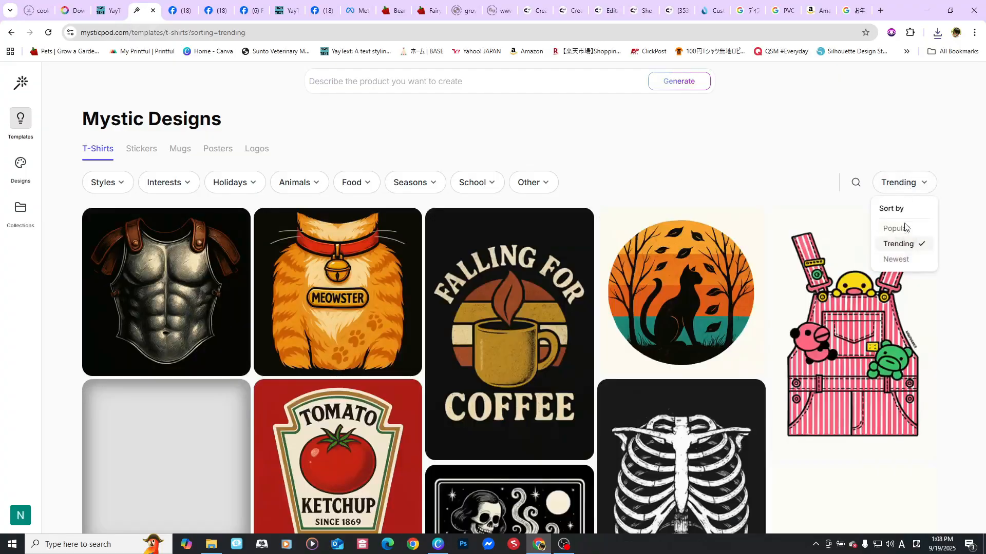
{"action": "left_click", "coordinate": [902, 263]}
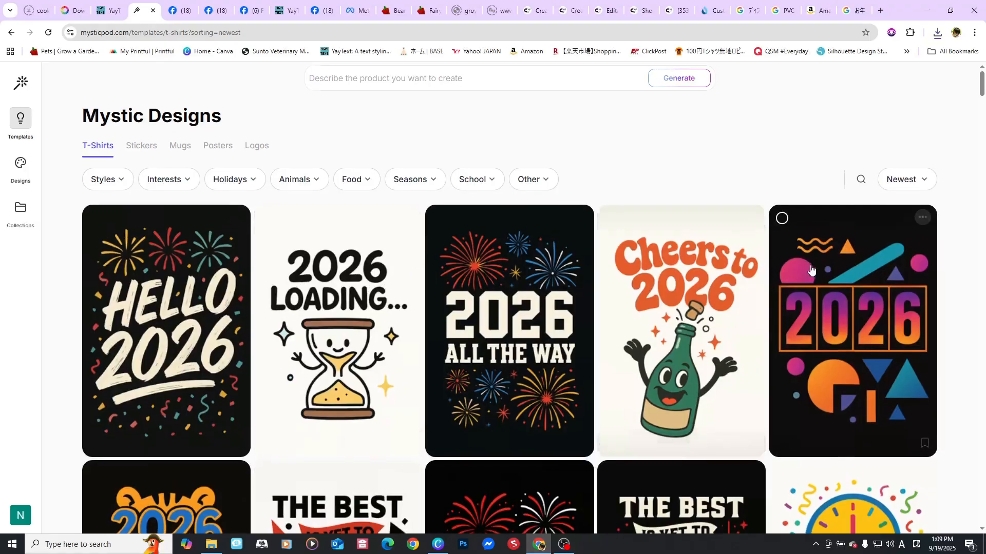
Browse the newest T-shirt templates and open the one with the superhero holding up a 2026 banner
{"action": "scroll", "coordinate": [827, 270], "scroll_direction": "down", "scroll_amount": 3}
{"action": "scroll", "coordinate": [828, 271], "scroll_direction": "down", "scroll_amount": 4}
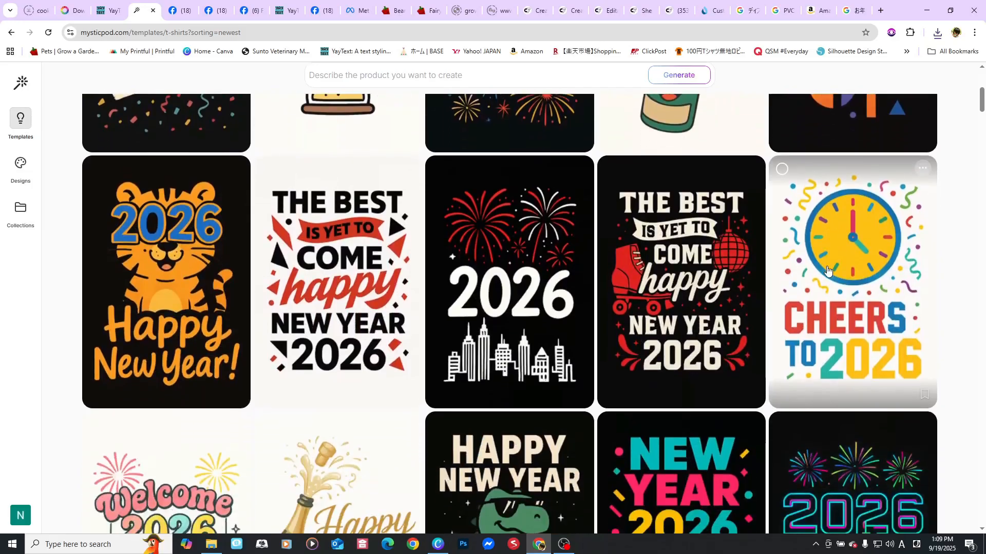
{"action": "scroll", "coordinate": [828, 271], "scroll_direction": "down", "scroll_amount": 3}
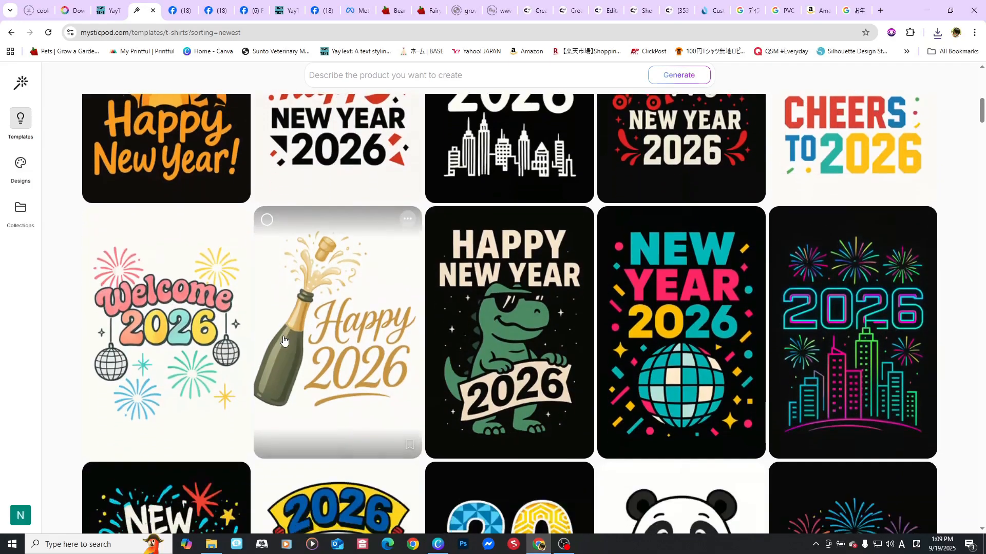
{"action": "scroll", "coordinate": [426, 308], "scroll_direction": "down", "scroll_amount": 2}
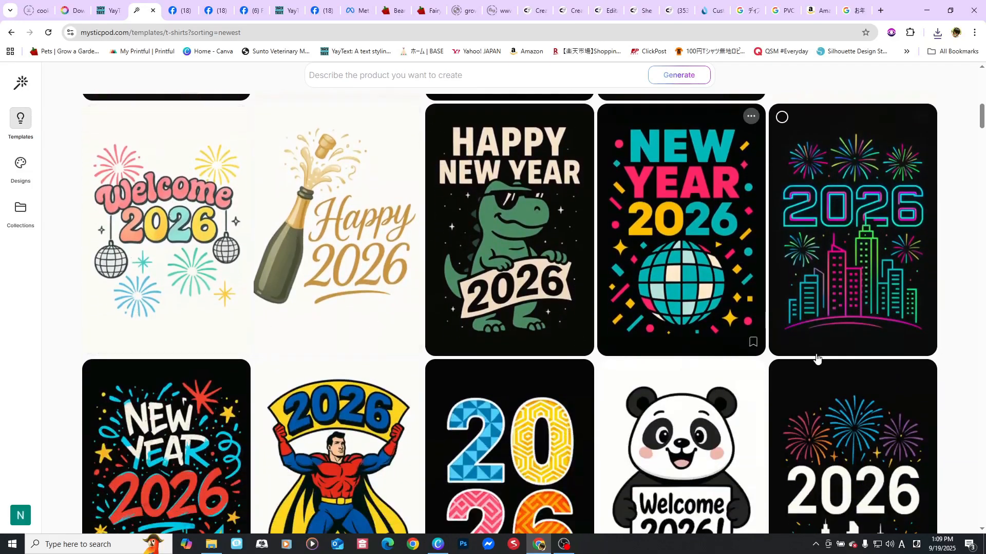
{"action": "scroll", "coordinate": [820, 358], "scroll_direction": "down", "scroll_amount": 5}
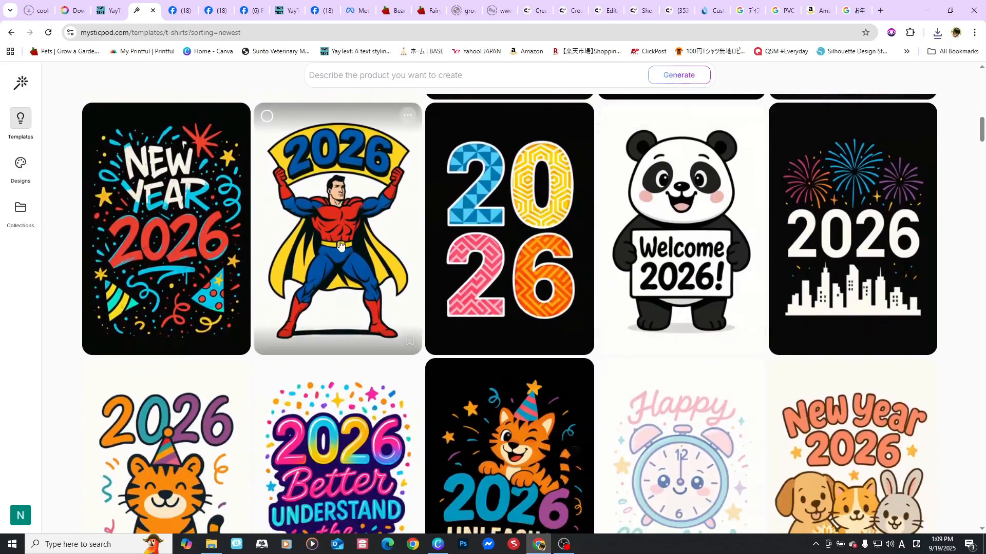
{"action": "left_click", "coordinate": [339, 245]}
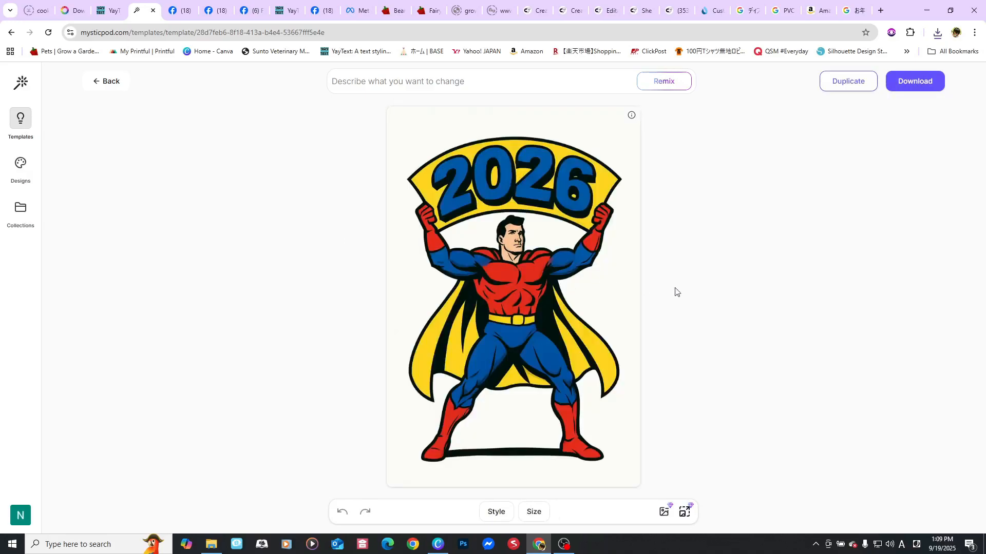
Remix the superhero template with the prompt "Change the character into Kuromi of Sanrio. Make the 2026 pop with Pink colors. Put some balloons."
{"action": "left_click", "coordinate": [519, 83]}
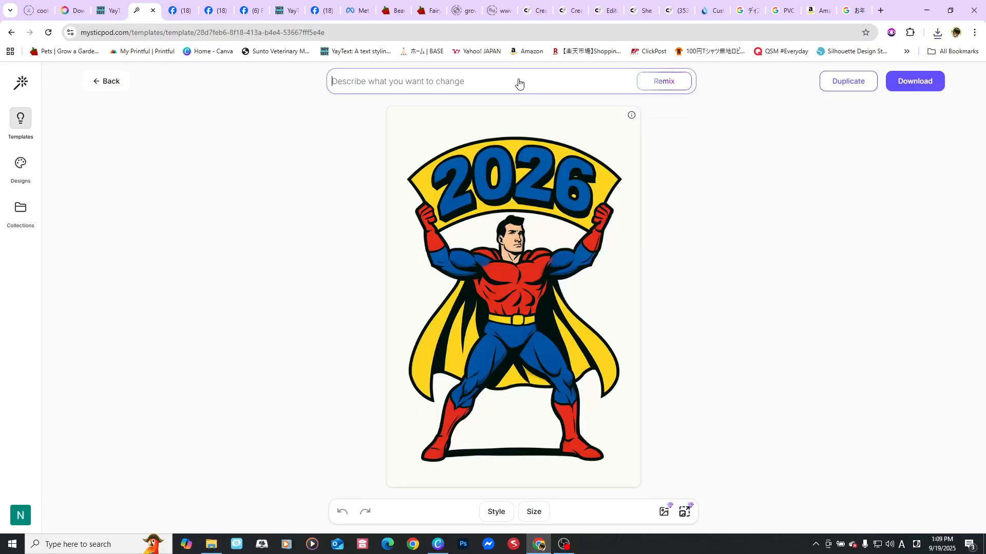
{"action": "type", "text": "Change the character into"}
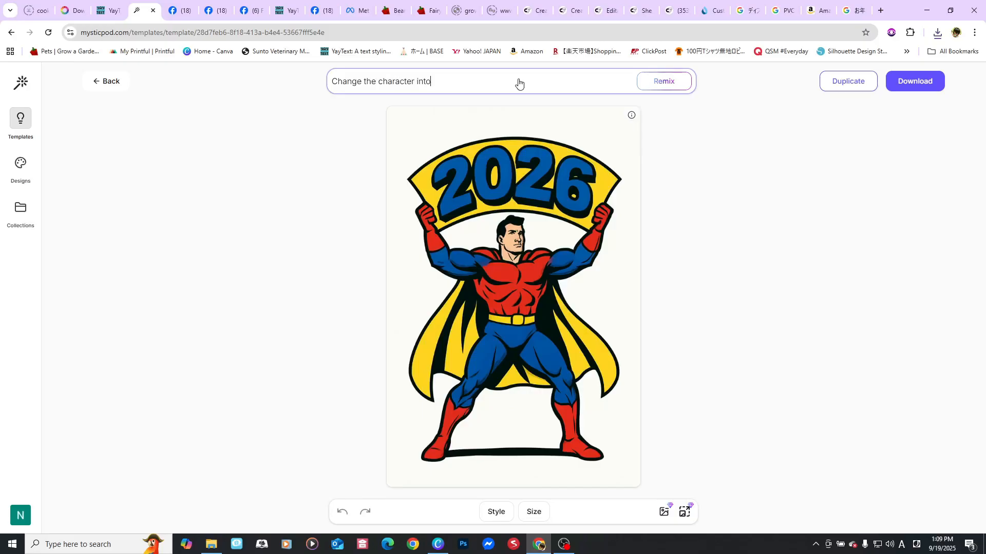
{"action": "type", "text": "der"}
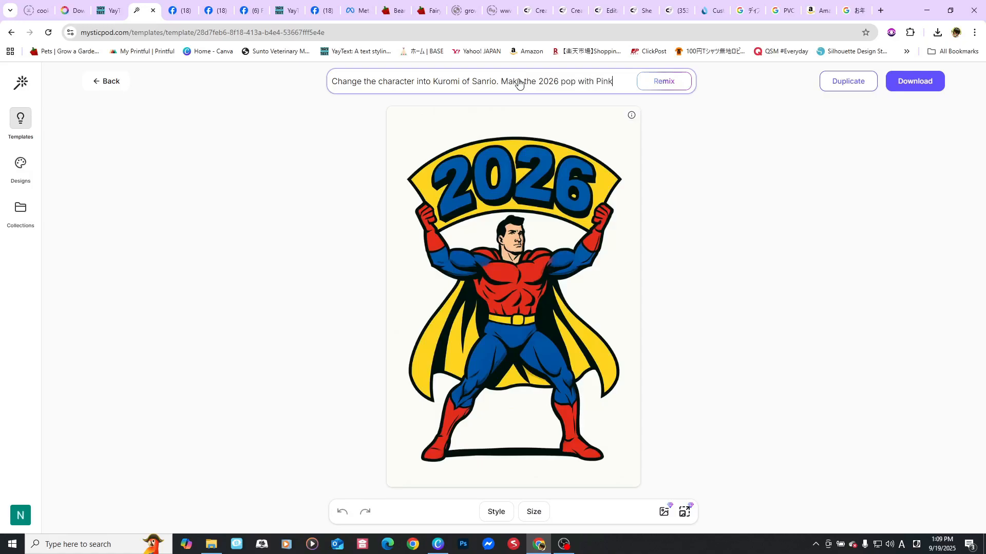
{"action": "type", "text": "rs"}
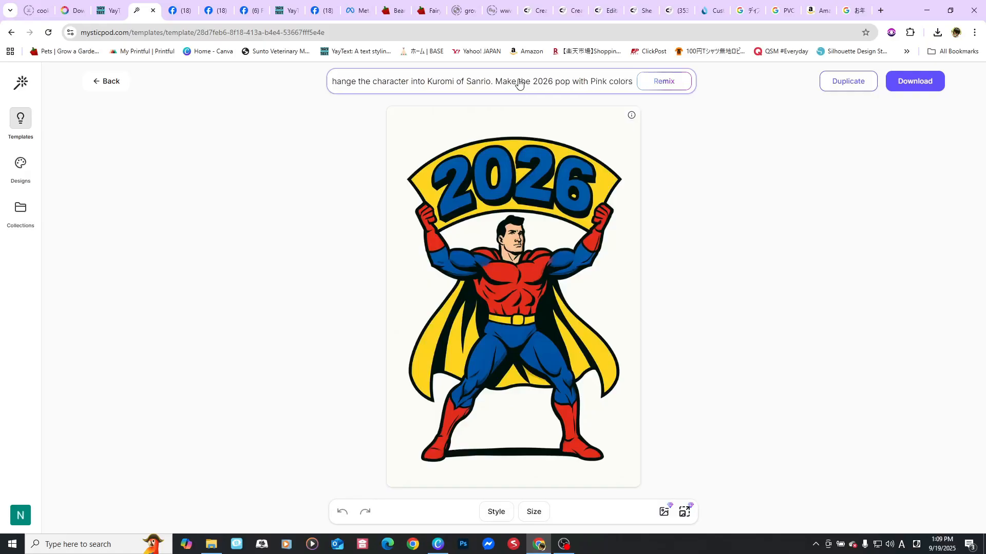
{"action": "type", "text": "."}
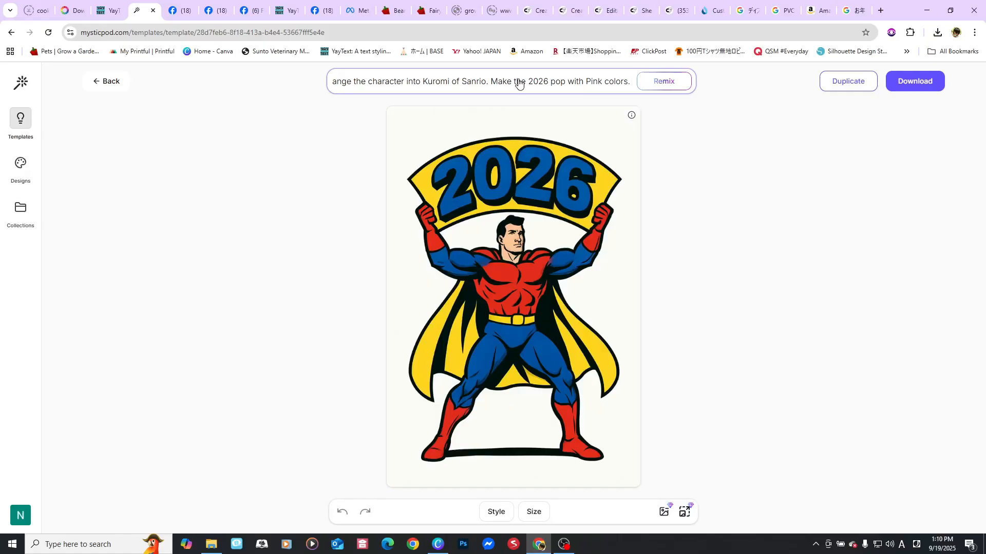
{"action": "type", "text": "P"}
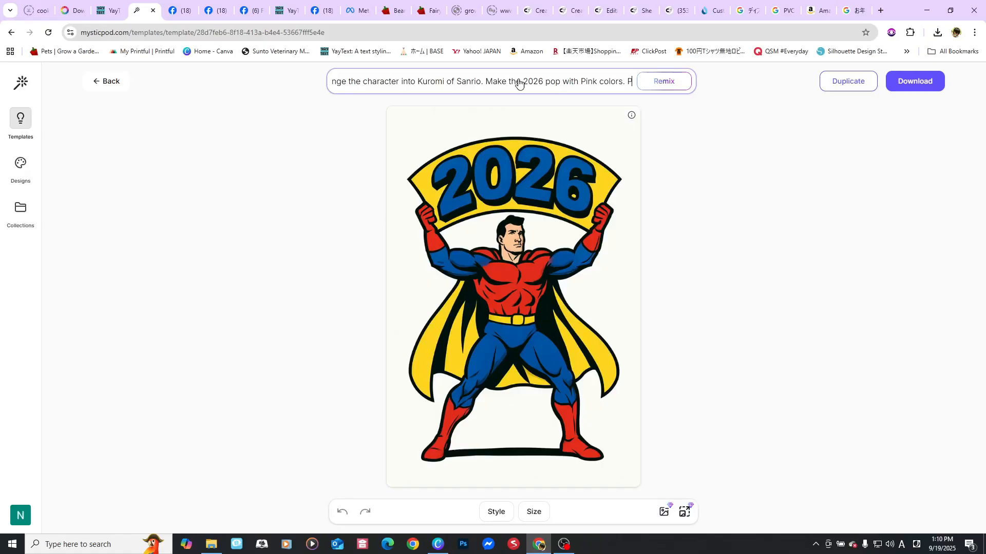
{"action": "type", "text": "ut some ba"}
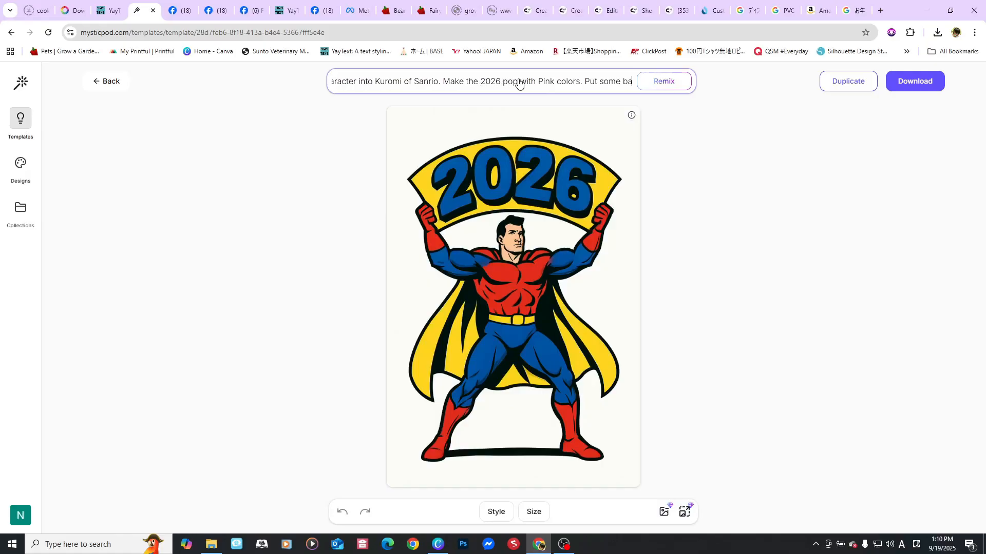
{"action": "type", "text": "loo"}
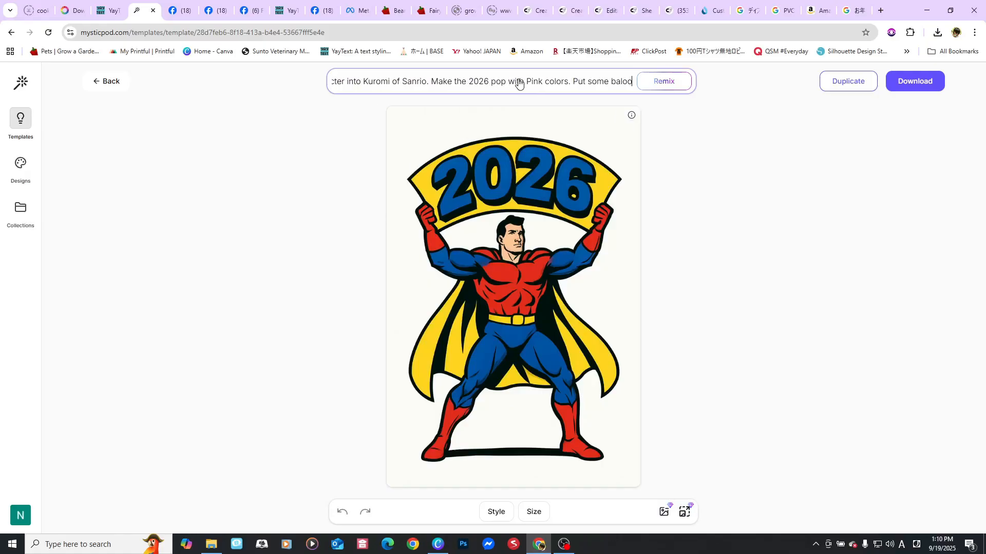
{"action": "key", "text": "BackSpace"}
{"action": "key", "text": "BackSpace"}
{"action": "type", "text": "loo"}
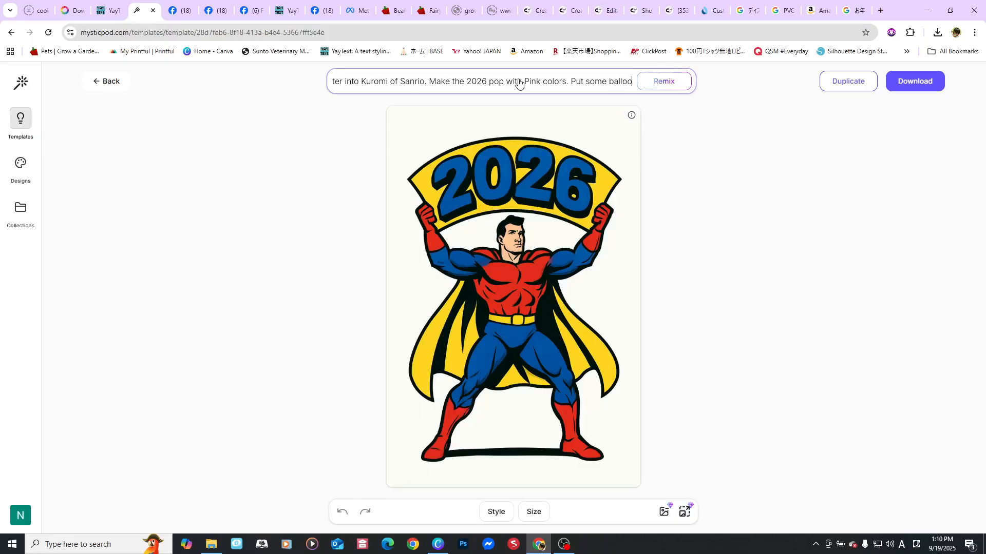
{"action": "type", "text": "ns."}
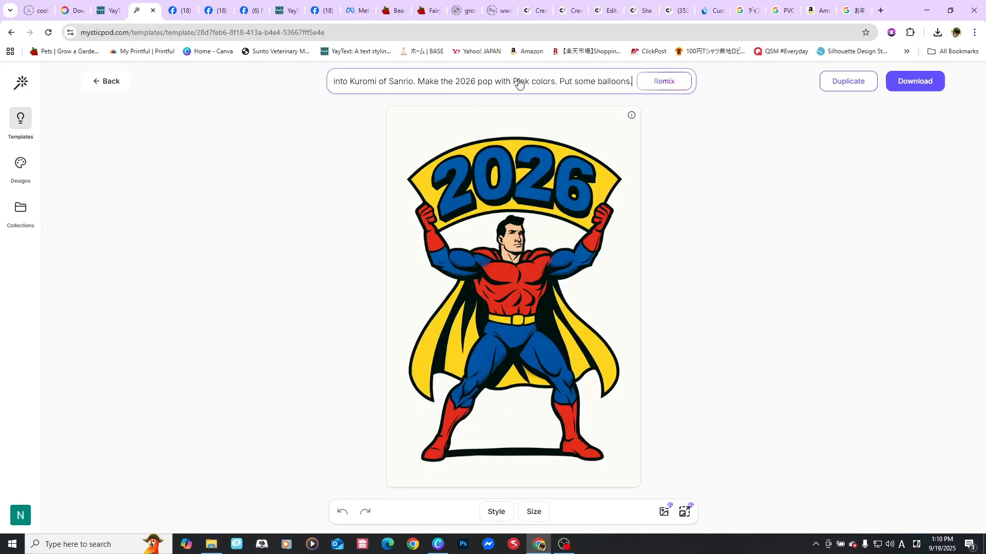
{"action": "left_click", "coordinate": [668, 82]}
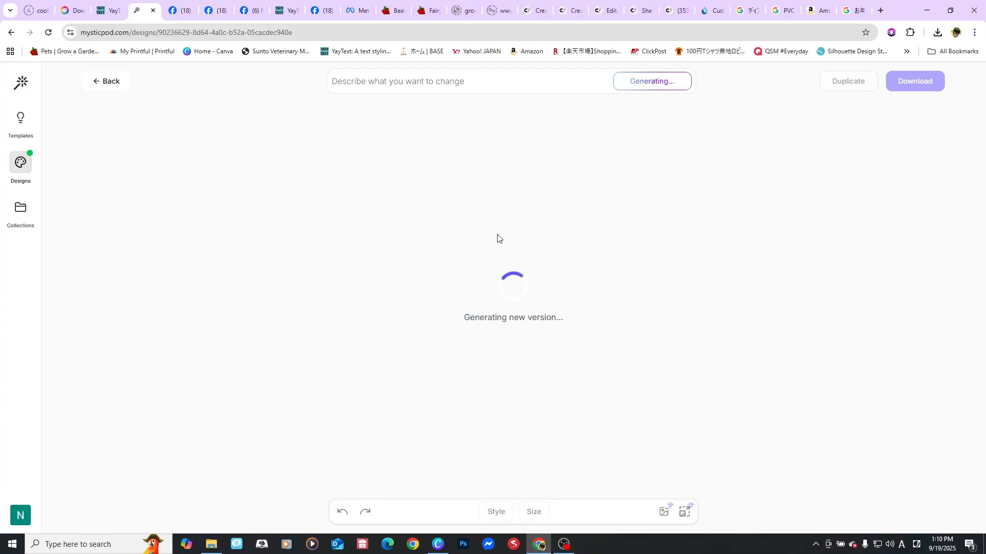
Look over the My Collections page, including its new-collection option, and return to the saved designs
{"action": "left_click", "coordinate": [19, 216]}
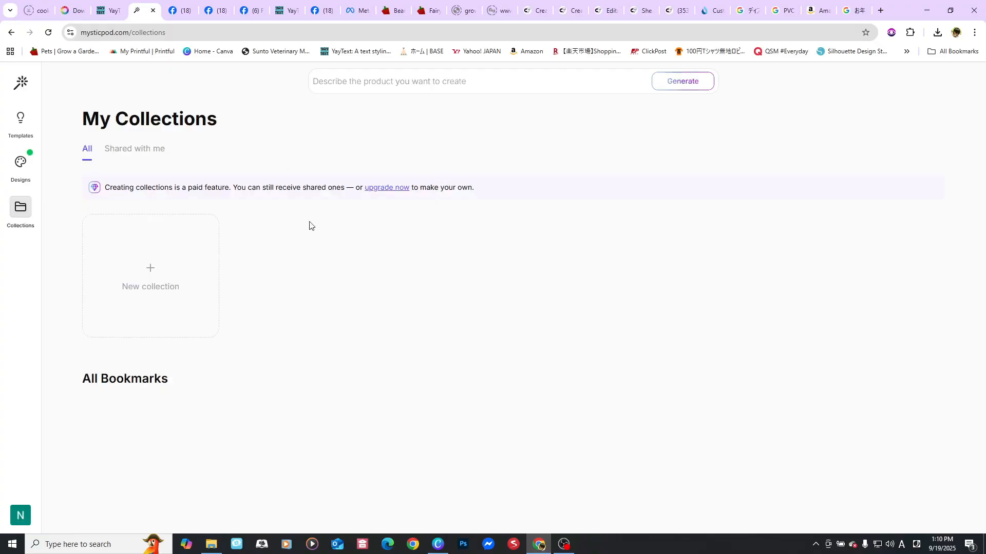
{"action": "left_click", "coordinate": [19, 167]}
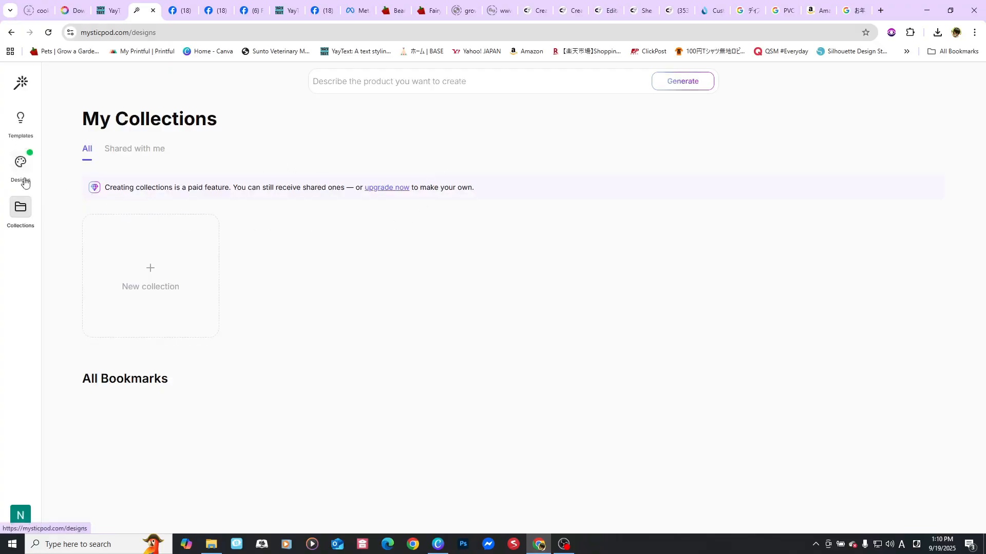
{"action": "left_click", "coordinate": [23, 224]}
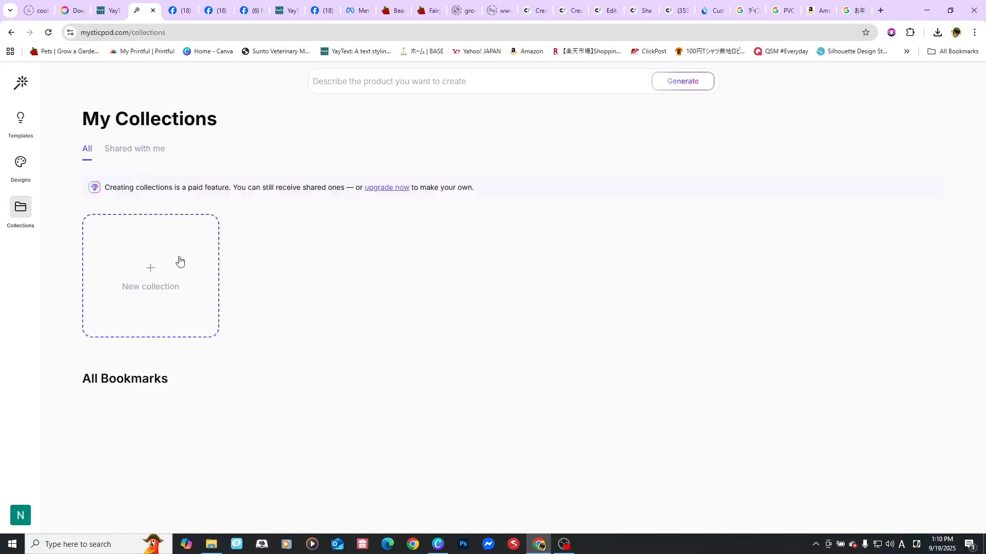
{"action": "left_click", "coordinate": [18, 176]}
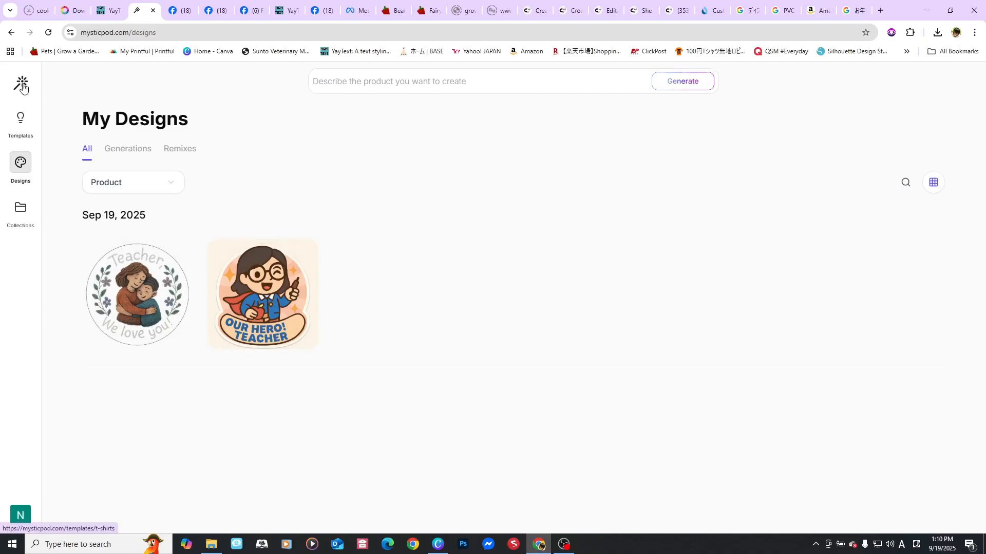
Go back to the T-shirt templates and sort them by Newest
{"action": "left_click", "coordinate": [22, 120]}
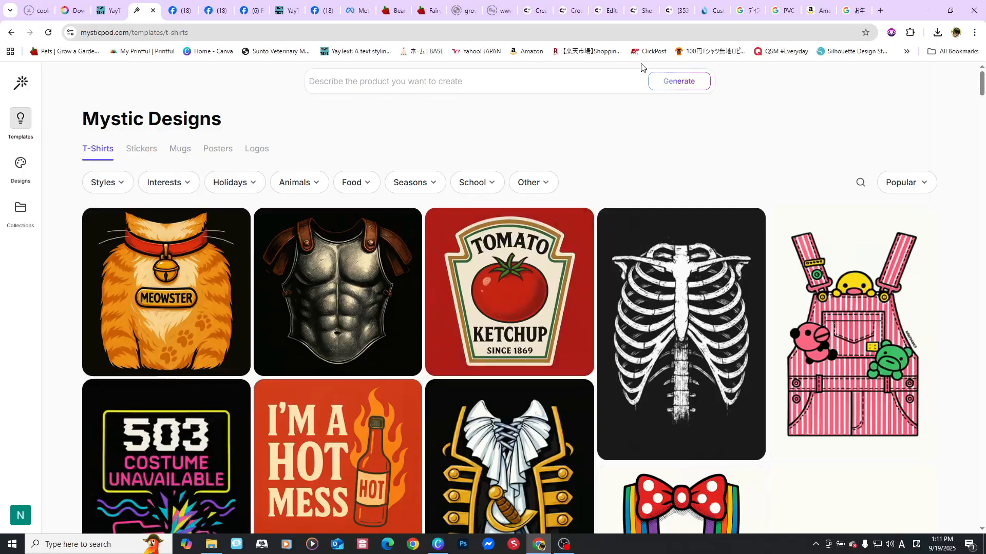
{"action": "left_click", "coordinate": [898, 186]}
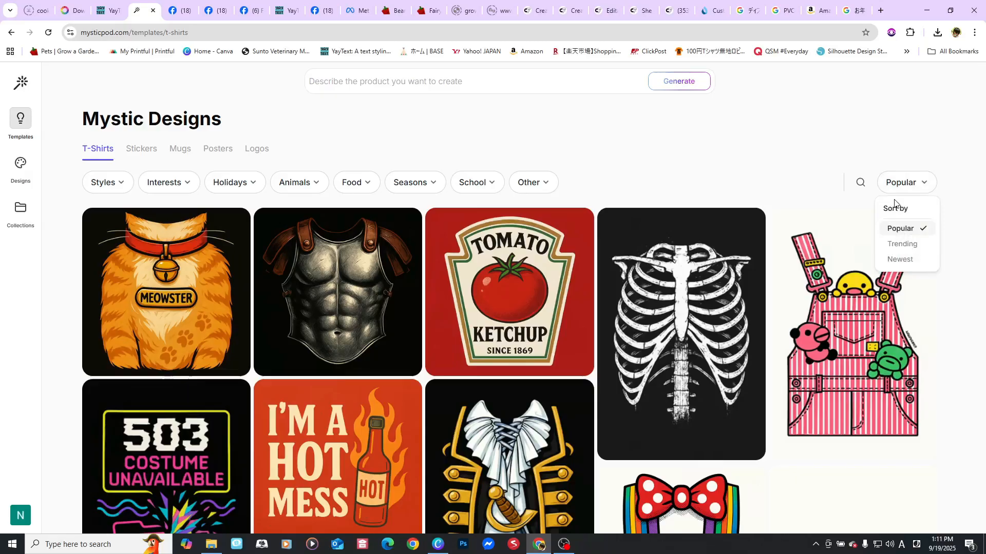
{"action": "left_click", "coordinate": [901, 263]}
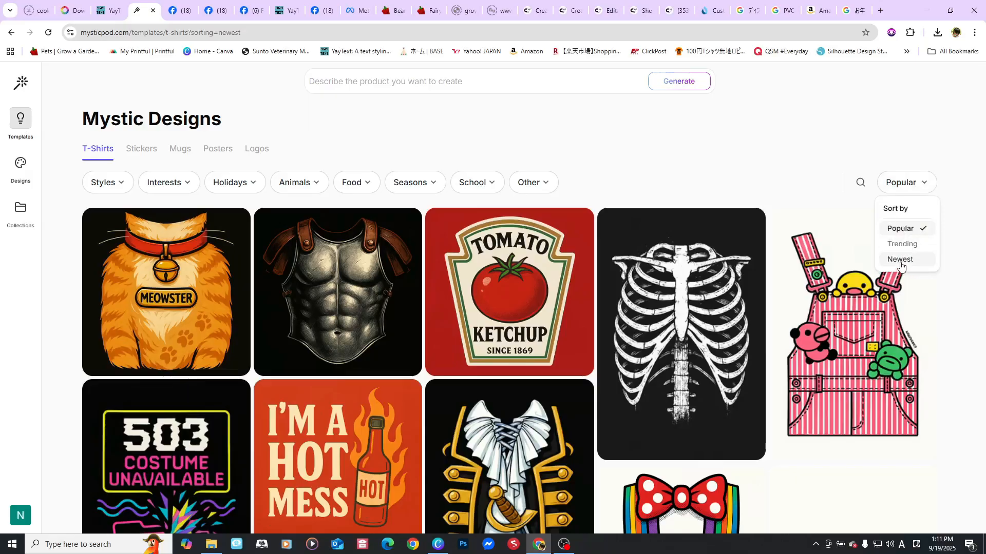
Browse past the New Year designs to the Thanksgiving ones and open the "Thankful Hearts Fearless Dreams" wreath template
{"action": "scroll", "coordinate": [898, 265], "scroll_direction": "down", "scroll_amount": 10}
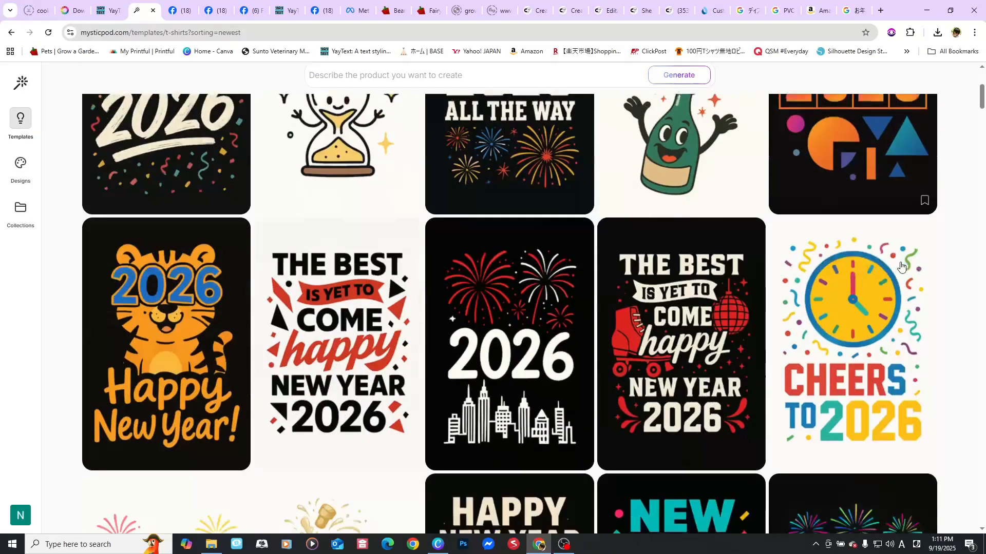
{"action": "scroll", "coordinate": [744, 311], "scroll_direction": "down", "scroll_amount": 15}
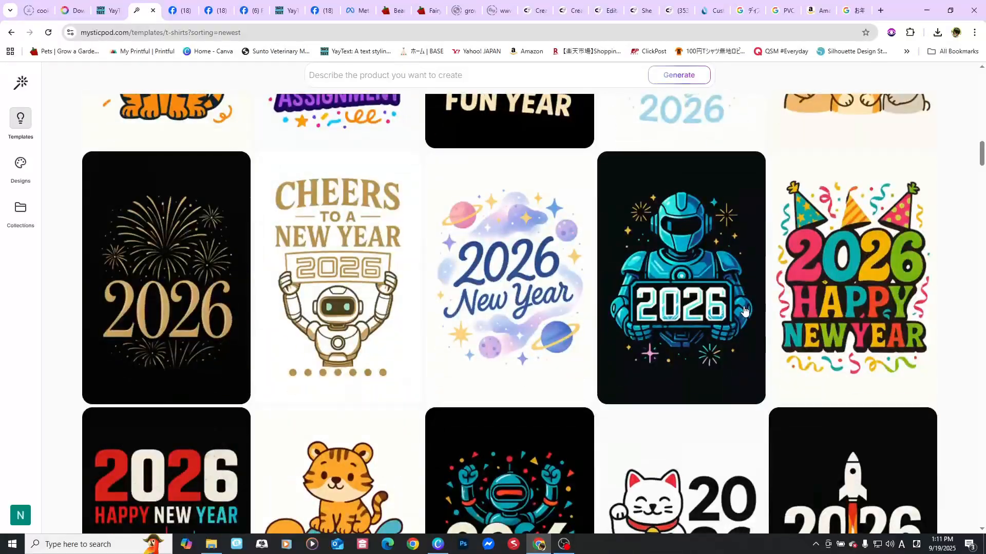
{"action": "scroll", "coordinate": [744, 306], "scroll_direction": "up", "scroll_amount": 3}
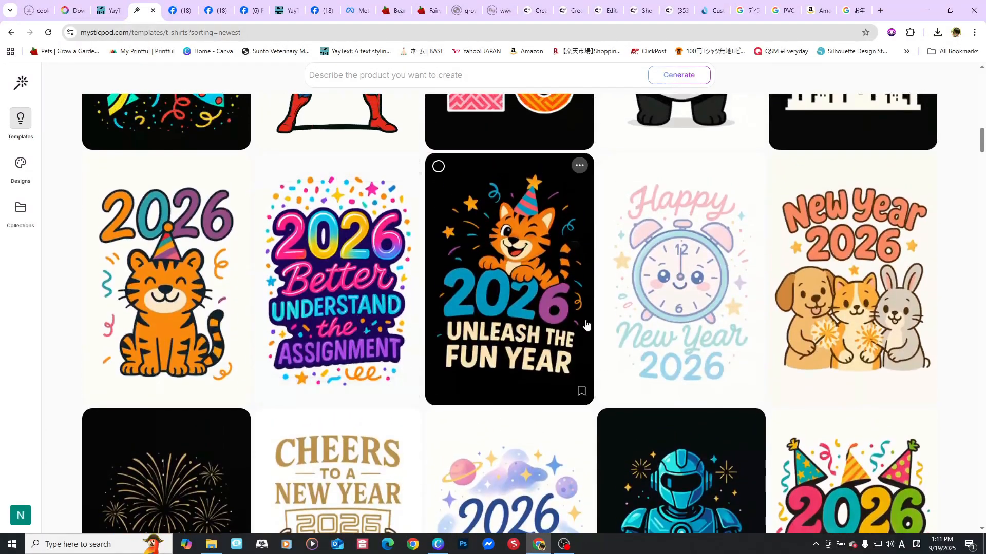
{"action": "scroll", "coordinate": [857, 291], "scroll_direction": "down", "scroll_amount": 10}
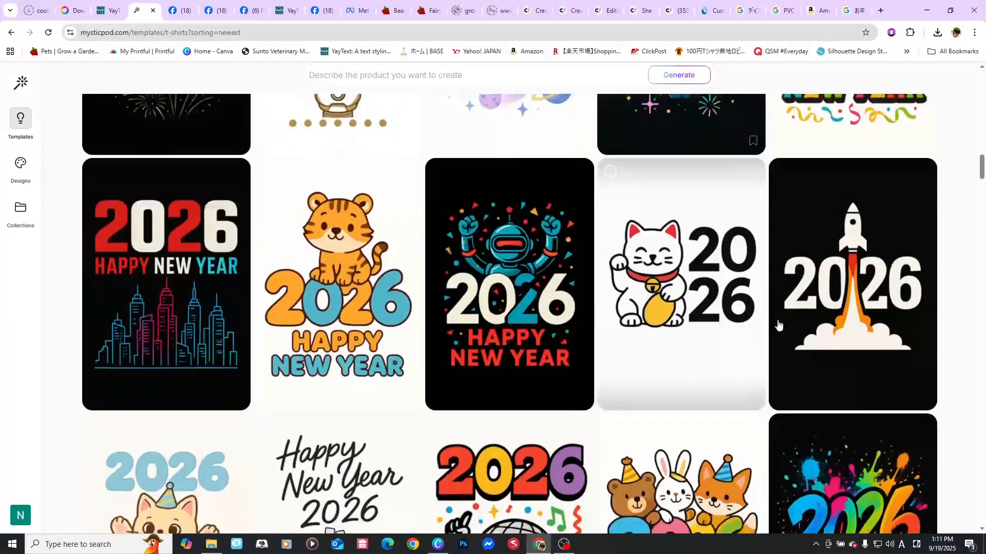
{"action": "scroll", "coordinate": [817, 327], "scroll_direction": "down", "scroll_amount": 6}
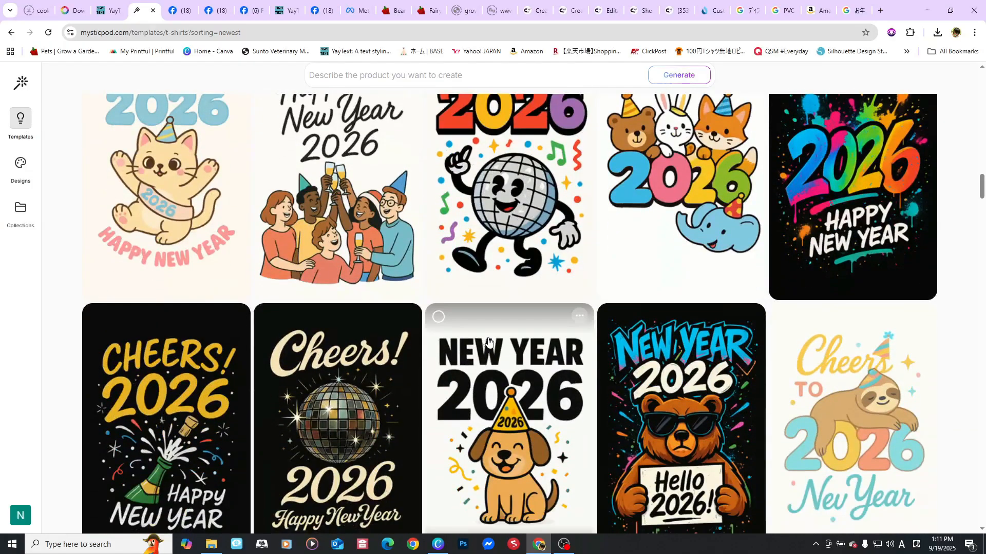
{"action": "scroll", "coordinate": [710, 376], "scroll_direction": "up", "scroll_amount": 1}
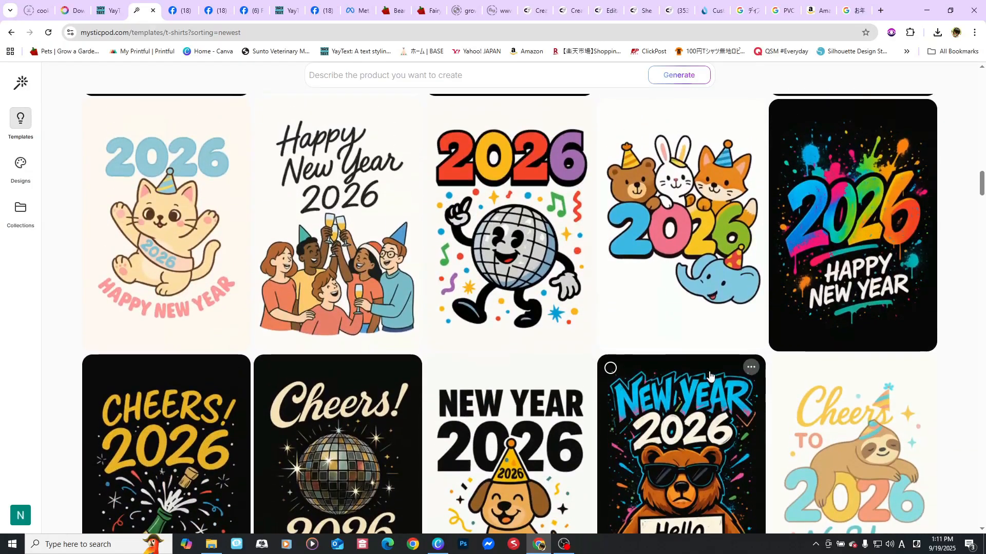
{"action": "scroll", "coordinate": [710, 376], "scroll_direction": "down", "scroll_amount": 6}
{"action": "scroll", "coordinate": [710, 376], "scroll_direction": "down", "scroll_amount": 6}
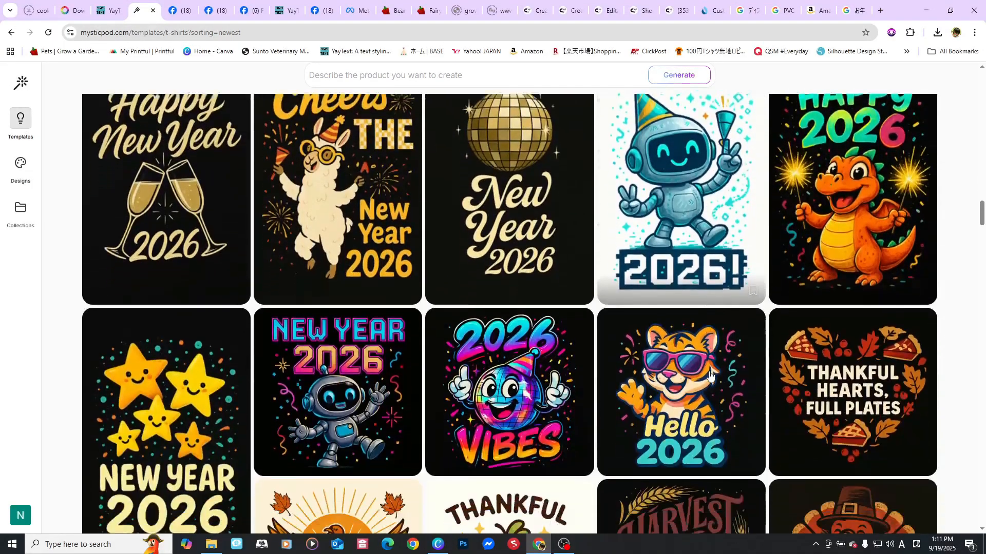
{"action": "scroll", "coordinate": [710, 376], "scroll_direction": "down", "scroll_amount": 5}
{"action": "scroll", "coordinate": [709, 377], "scroll_direction": "down", "scroll_amount": 5}
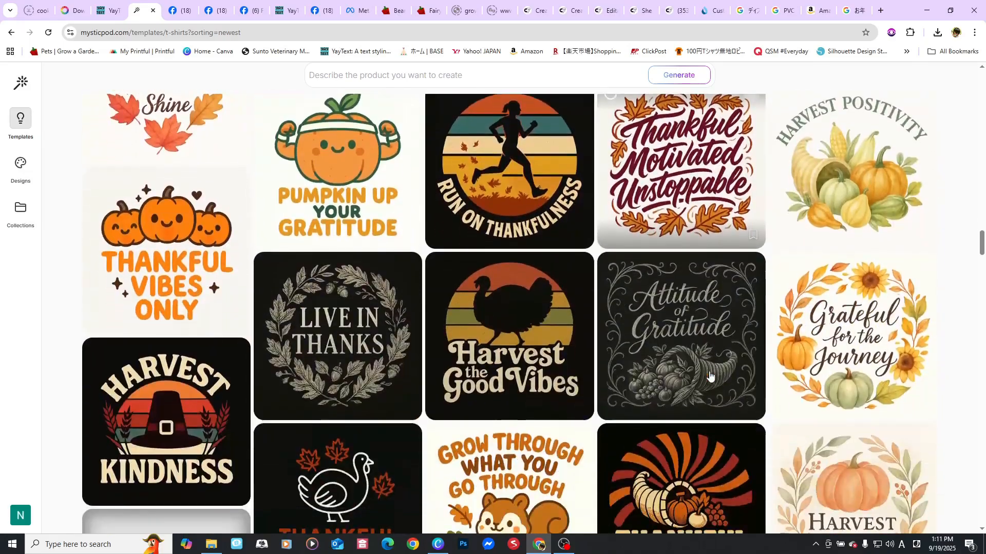
{"action": "scroll", "coordinate": [842, 393], "scroll_direction": "down", "scroll_amount": 7}
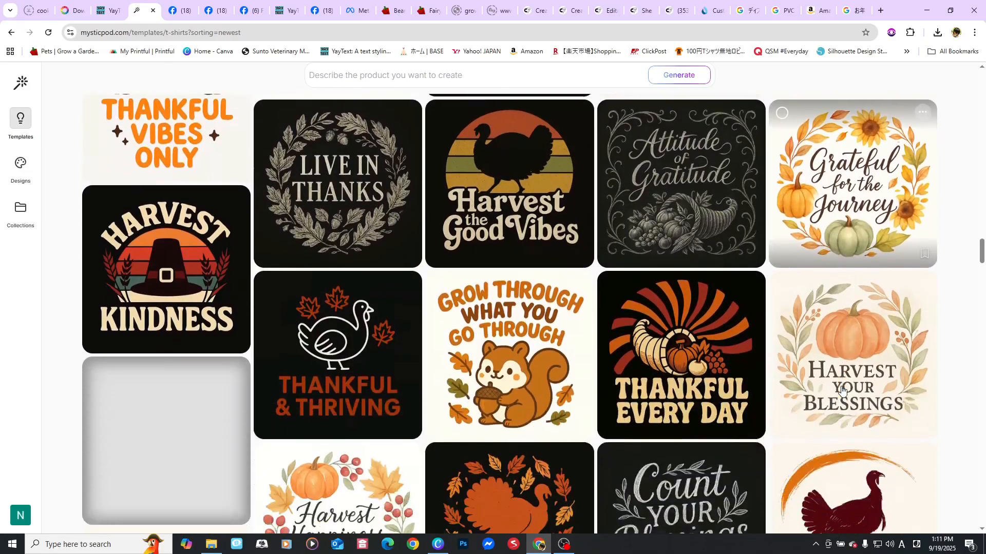
{"action": "scroll", "coordinate": [842, 392], "scroll_direction": "down", "scroll_amount": 6}
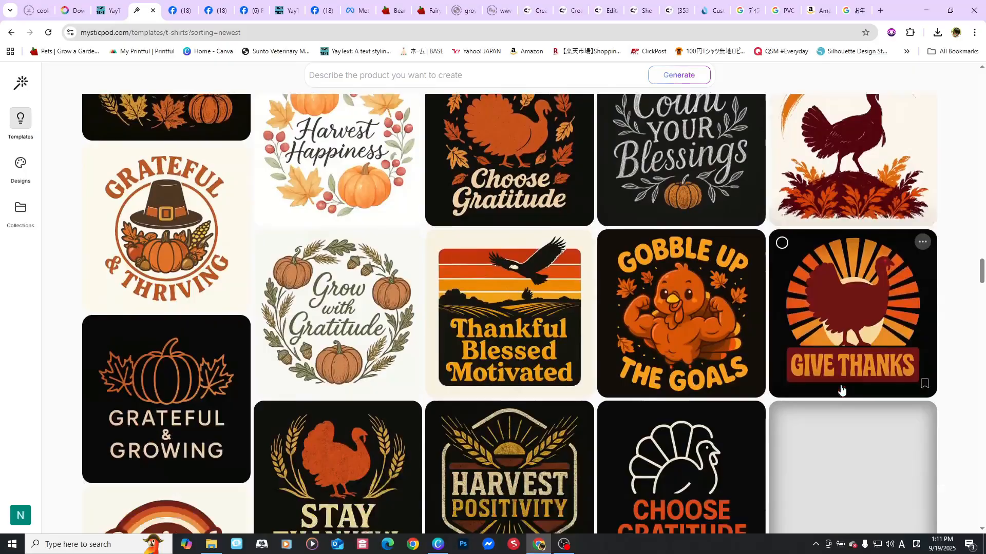
{"action": "scroll", "coordinate": [841, 392], "scroll_direction": "up", "scroll_amount": 9}
{"action": "scroll", "coordinate": [842, 385], "scroll_direction": "down", "scroll_amount": 12}
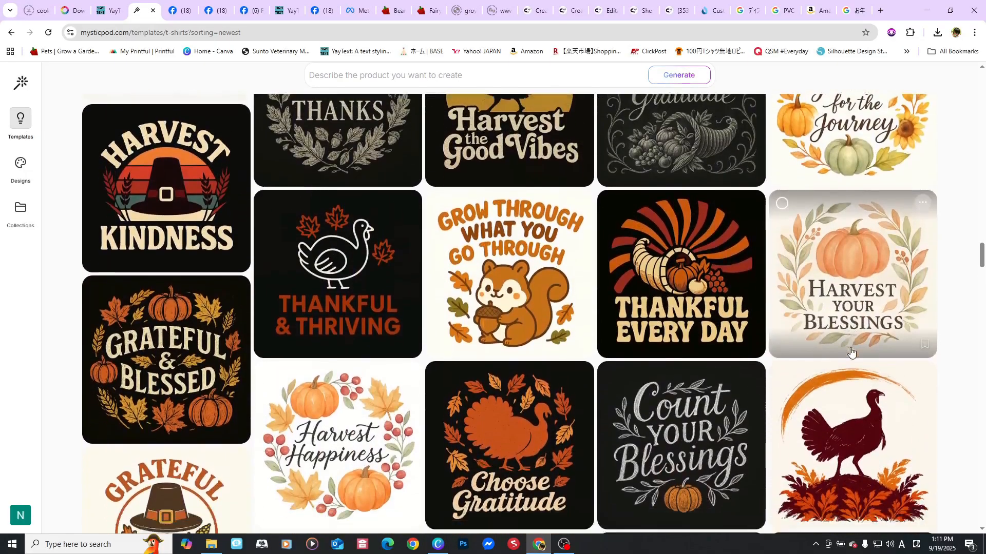
{"action": "scroll", "coordinate": [851, 352], "scroll_direction": "down", "scroll_amount": 2}
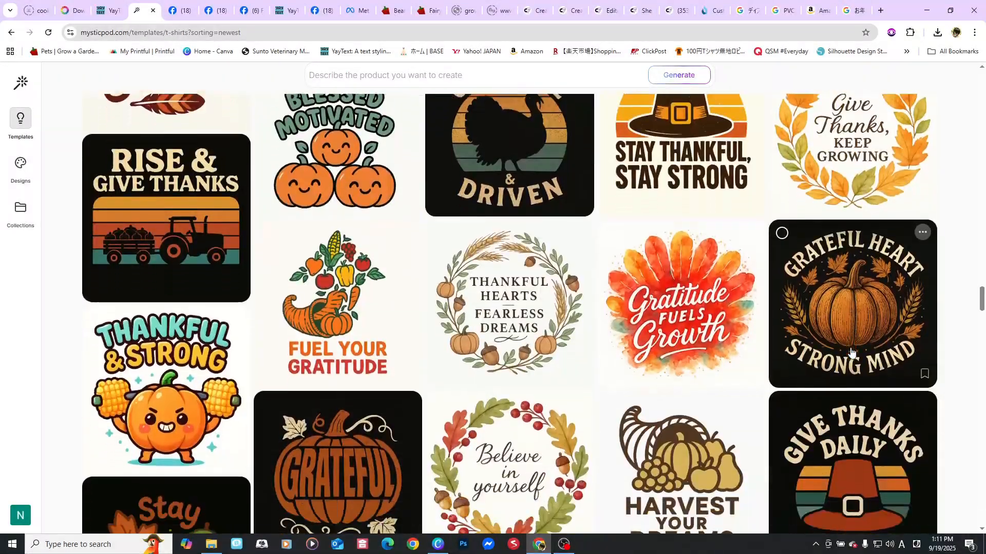
{"action": "scroll", "coordinate": [851, 352], "scroll_direction": "down", "scroll_amount": 1}
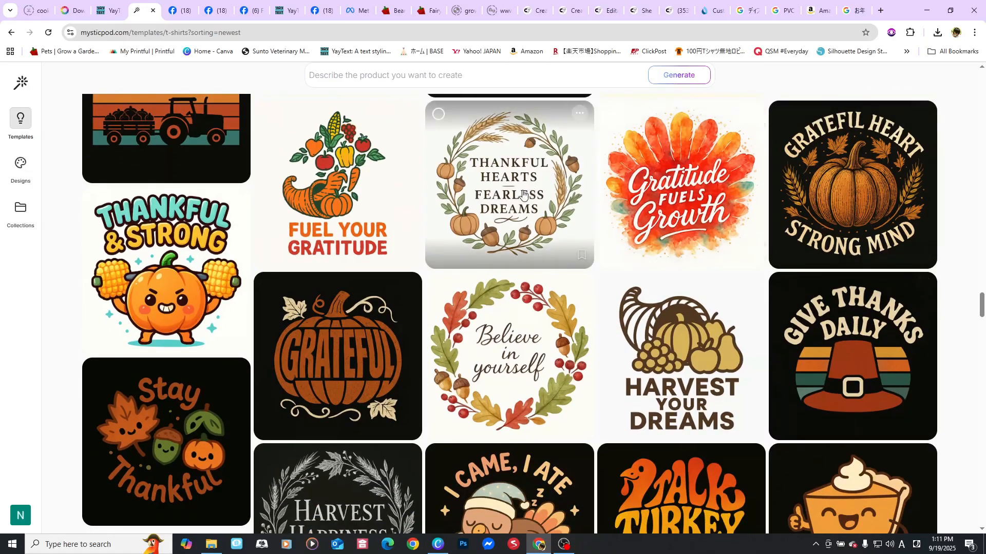
{"action": "left_click", "coordinate": [553, 192]}
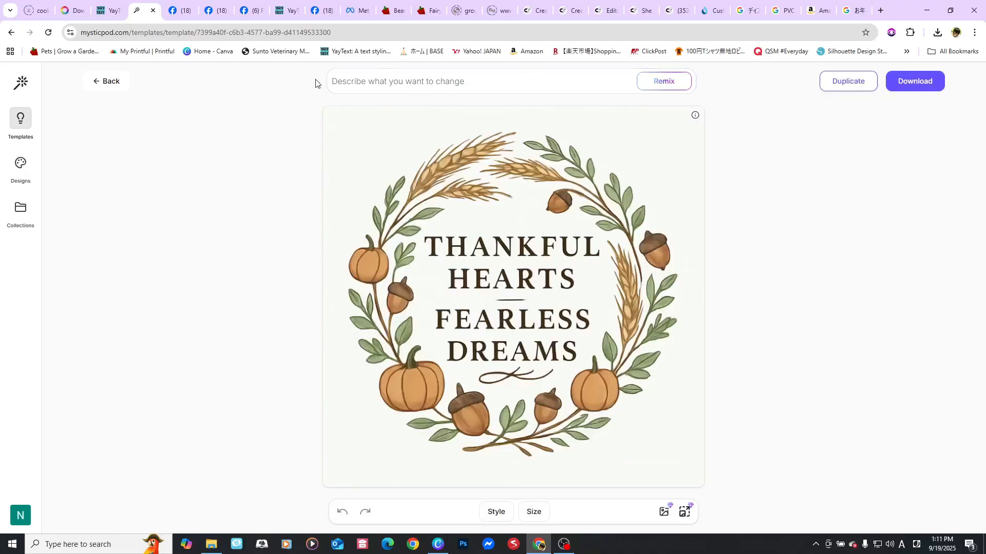
Remix the wreath template with the prompt "Change the border into lavender and flowers. Change the message into: Always thankful, Always blessed"
{"action": "left_click", "coordinate": [360, 83]}
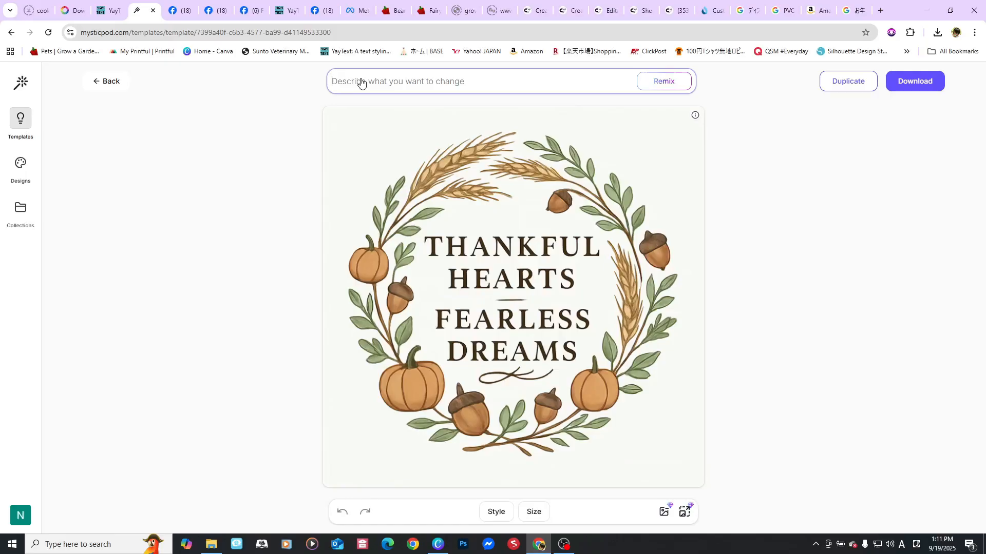
{"action": "type", "text": "Change the bo"}
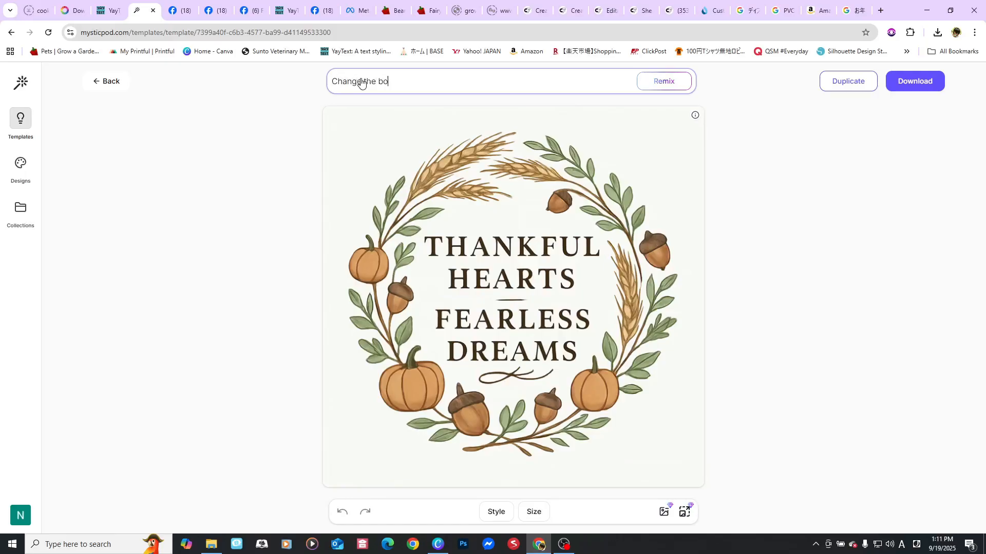
{"action": "type", "text": "rder into lavender and flowers. Change the "}
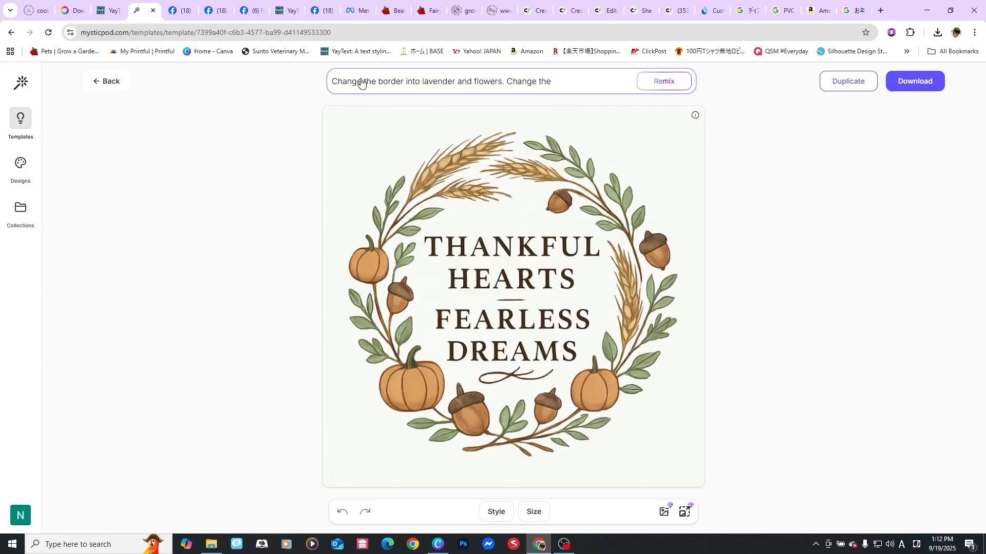
{"action": "type", "text": "message into: Always th"}
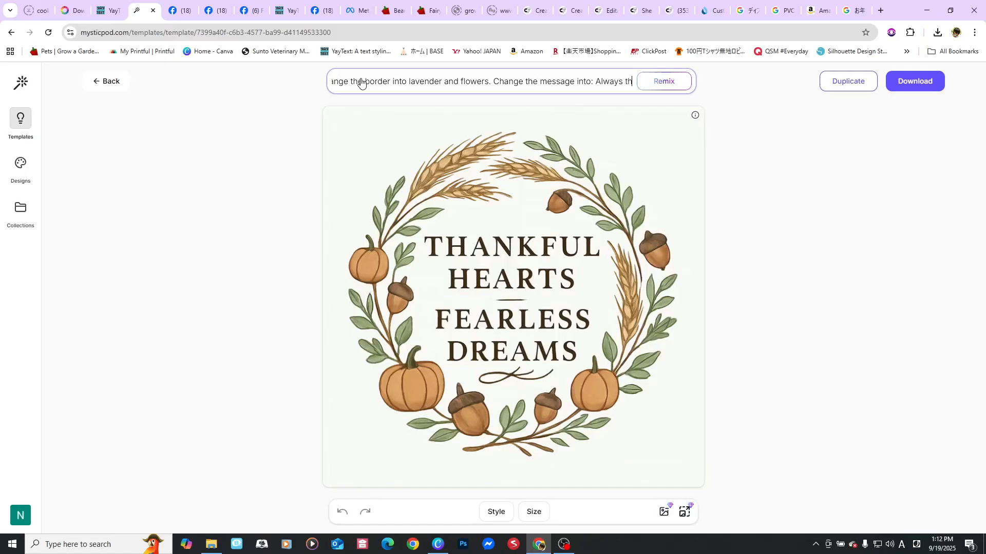
{"action": "type", "text": "ankful"}
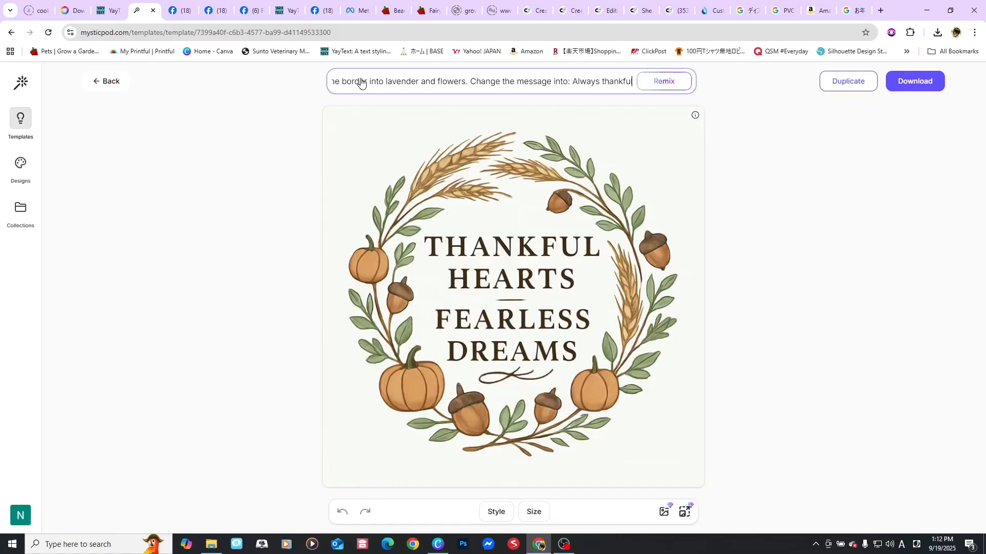
{"action": "type", "text": ", "}
{"action": "type", "text": "Always"}
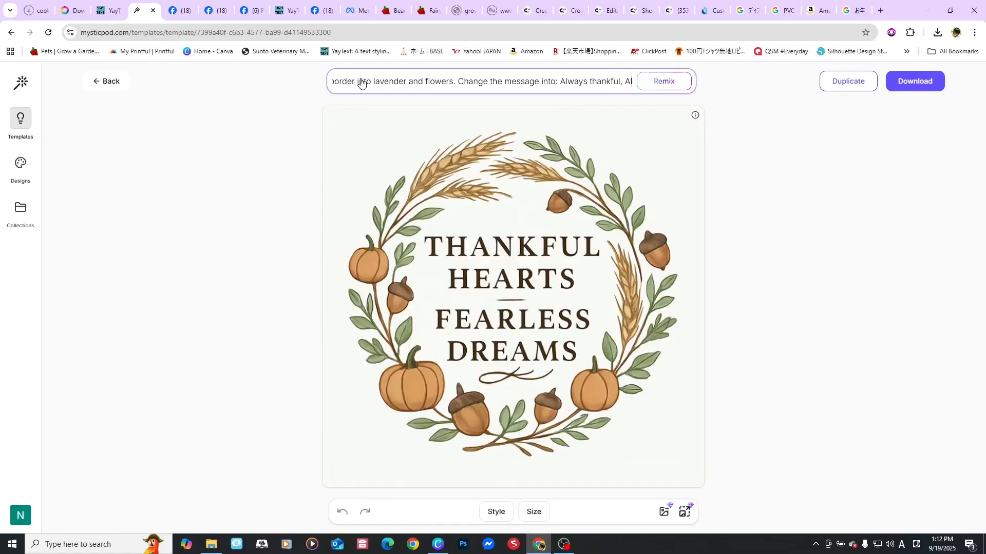
{"action": "type", "text": " blessed"}
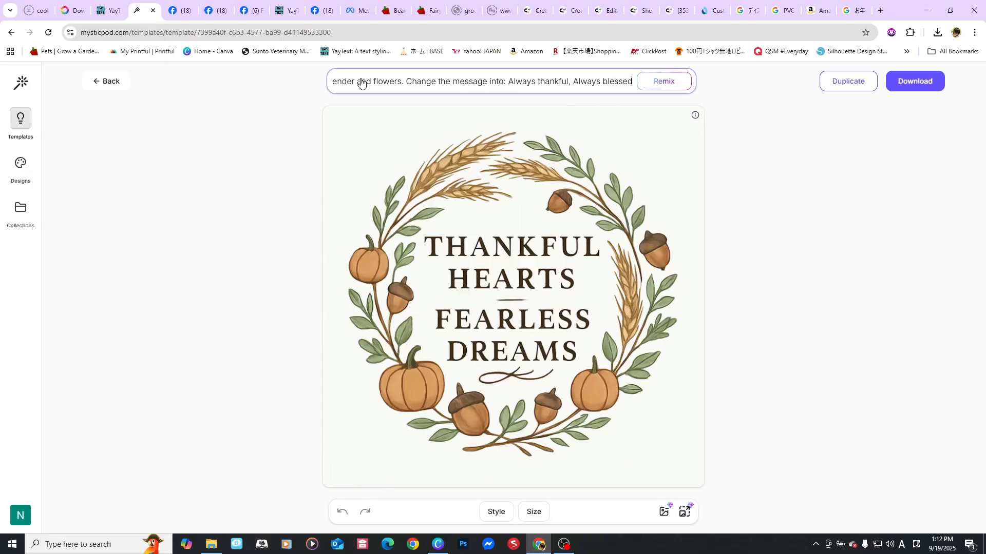
{"action": "left_click", "coordinate": [649, 80]}
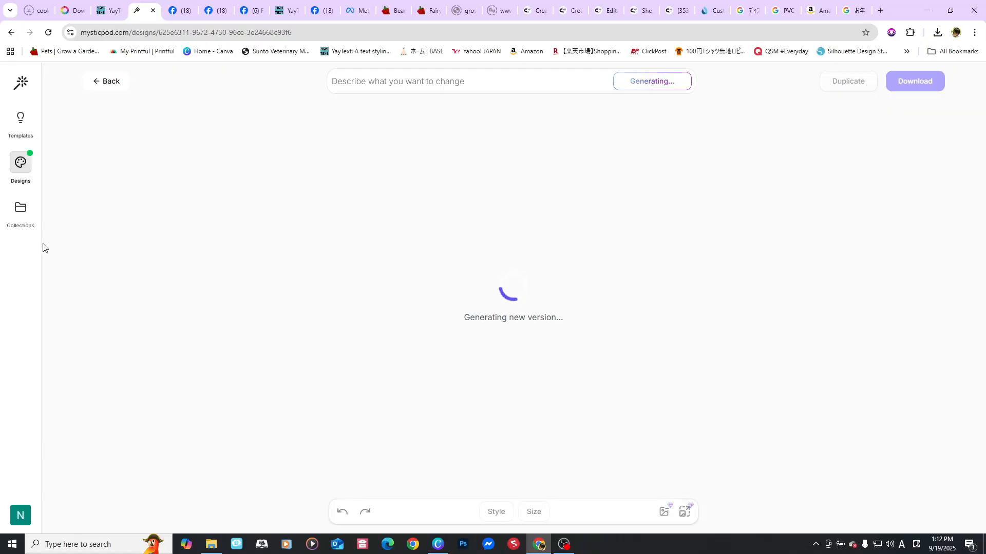
Look over the My Designs page, switching between generations and remixes and viewing the product filter options
{"action": "left_click", "coordinate": [23, 165]}
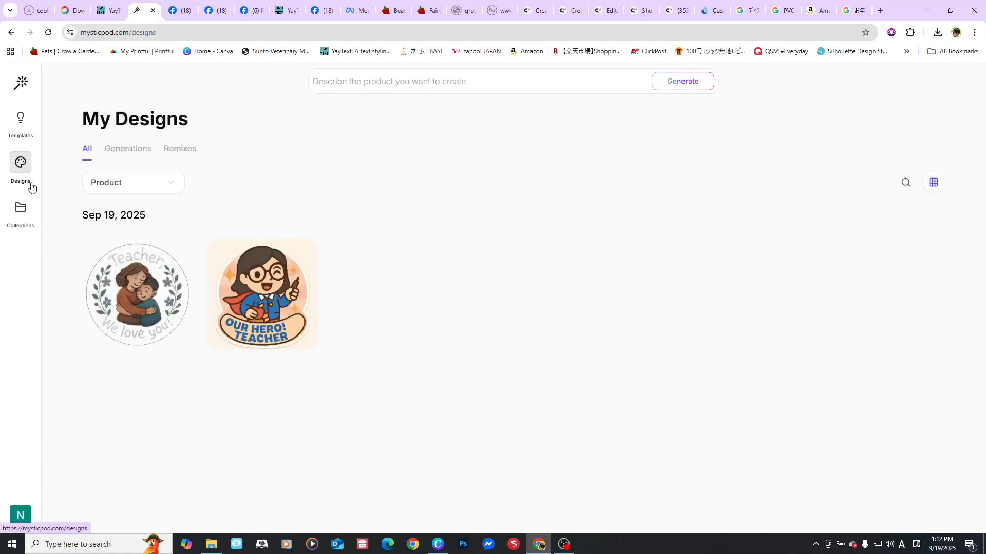
{"action": "left_click", "coordinate": [134, 154]}
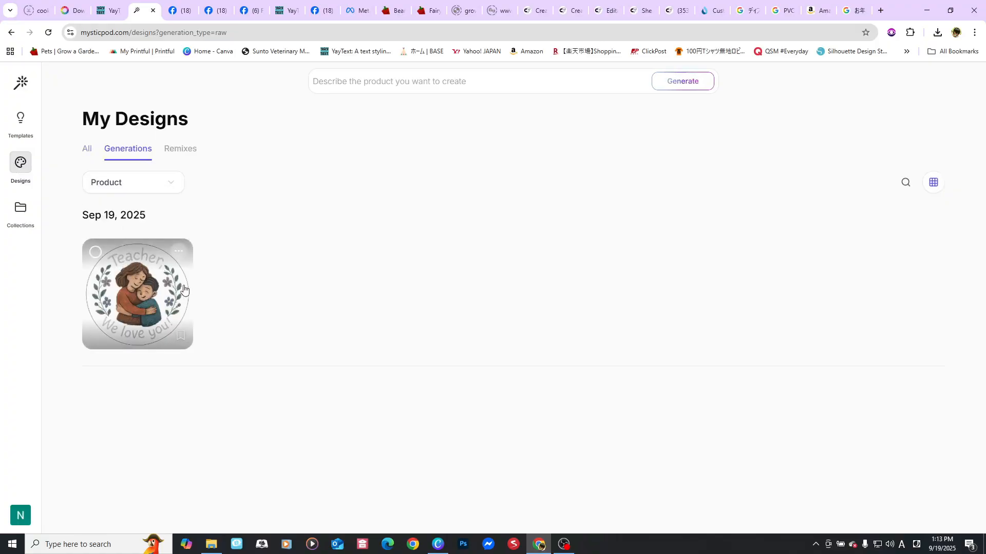
{"action": "left_click", "coordinate": [183, 150]}
{"action": "left_click", "coordinate": [118, 155]}
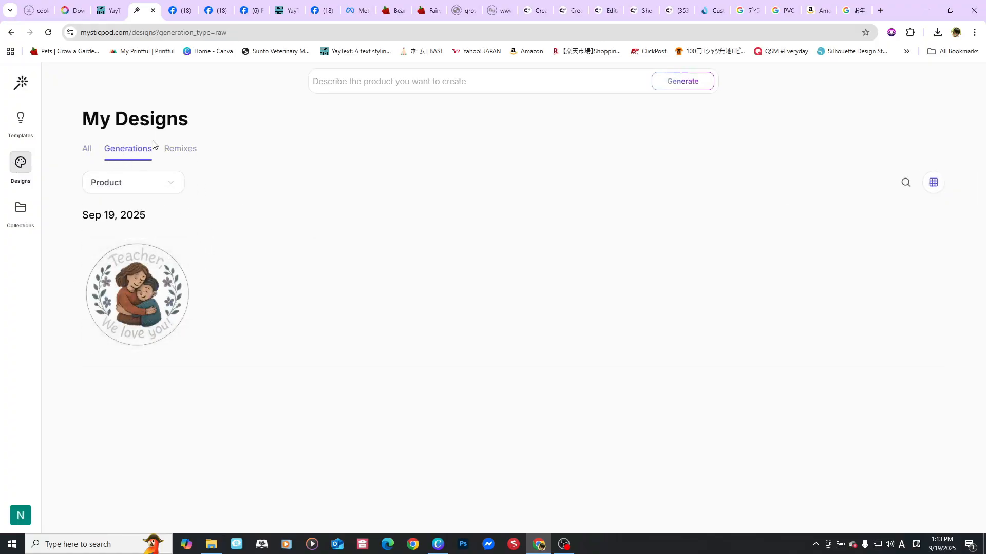
{"action": "left_click", "coordinate": [154, 191]}
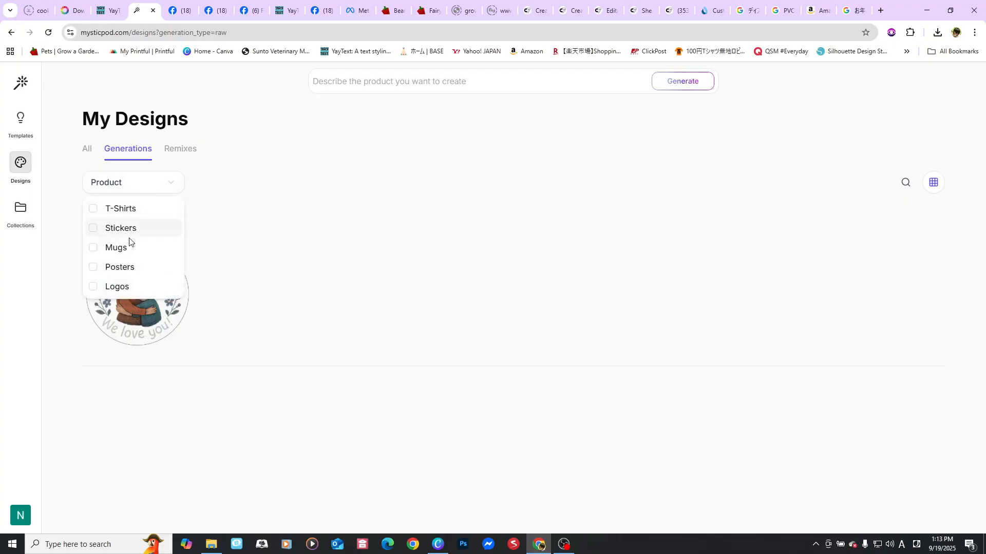
{"action": "left_click", "coordinate": [179, 153]}
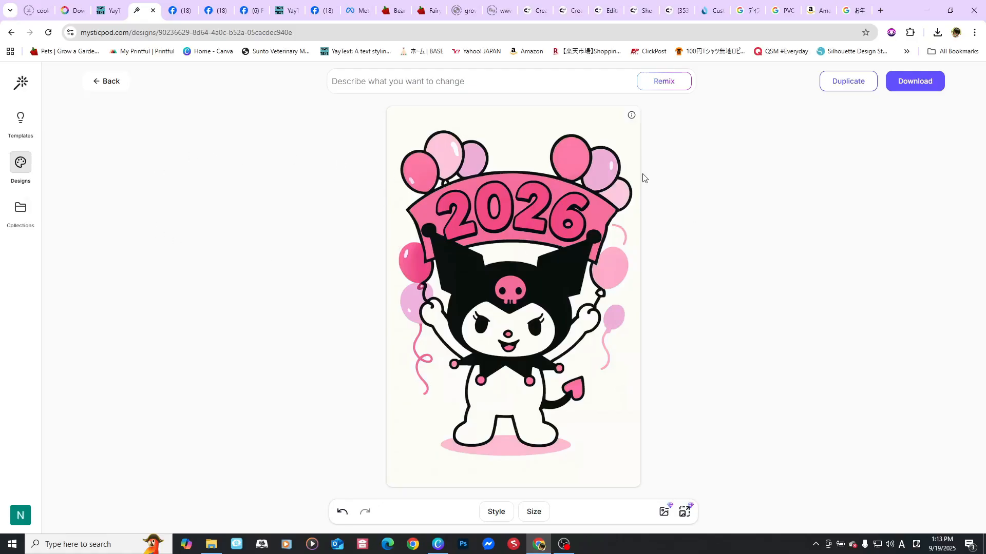
Start a new design prompt and set its product to Sticker
{"action": "left_click", "coordinate": [22, 92]}
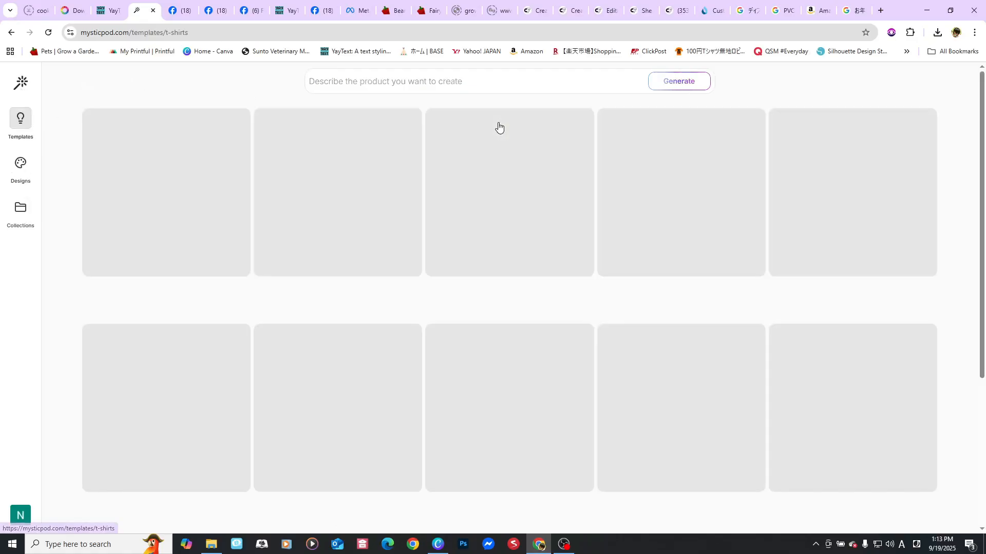
{"action": "left_click", "coordinate": [410, 82]}
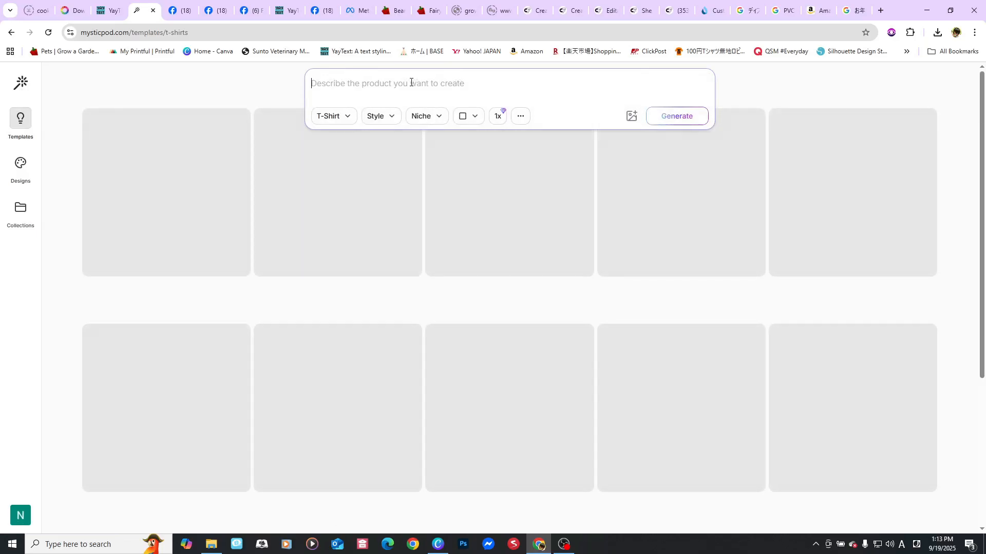
{"action": "left_click", "coordinate": [335, 115]}
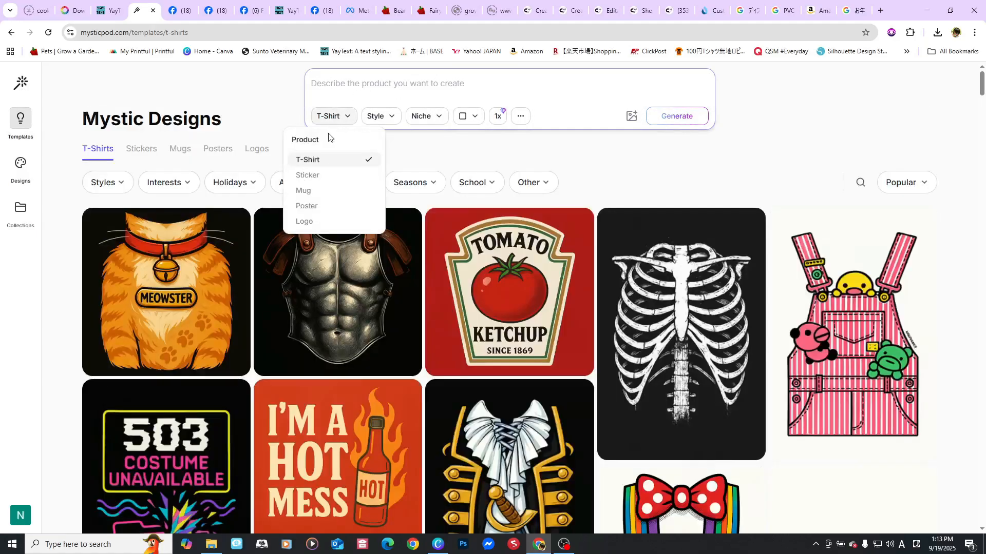
{"action": "left_click", "coordinate": [318, 176]}
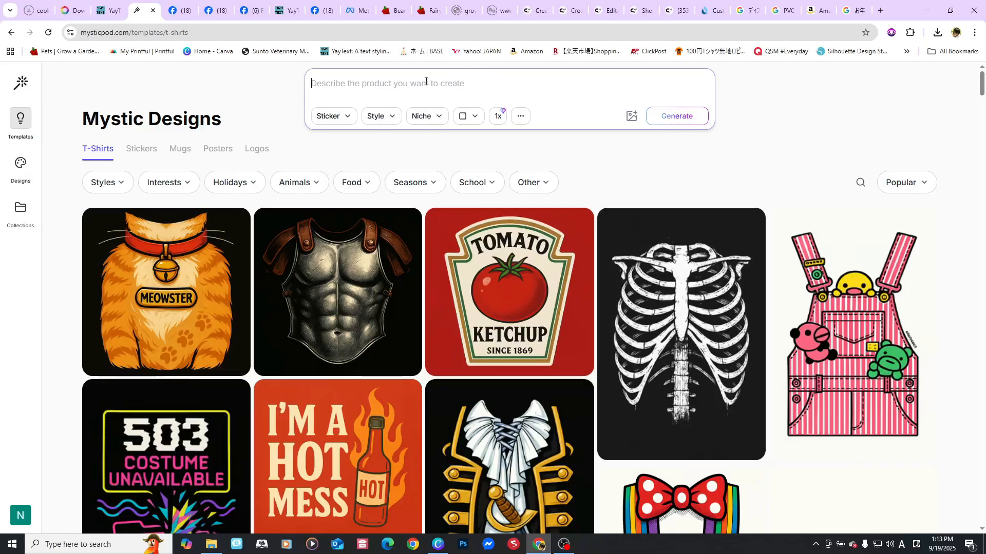
Describe the sticker as "Sanrio Characters gathered together, some sitting, some standing, other's drinking and others eating..."
{"action": "type", "text": "Sanri"}
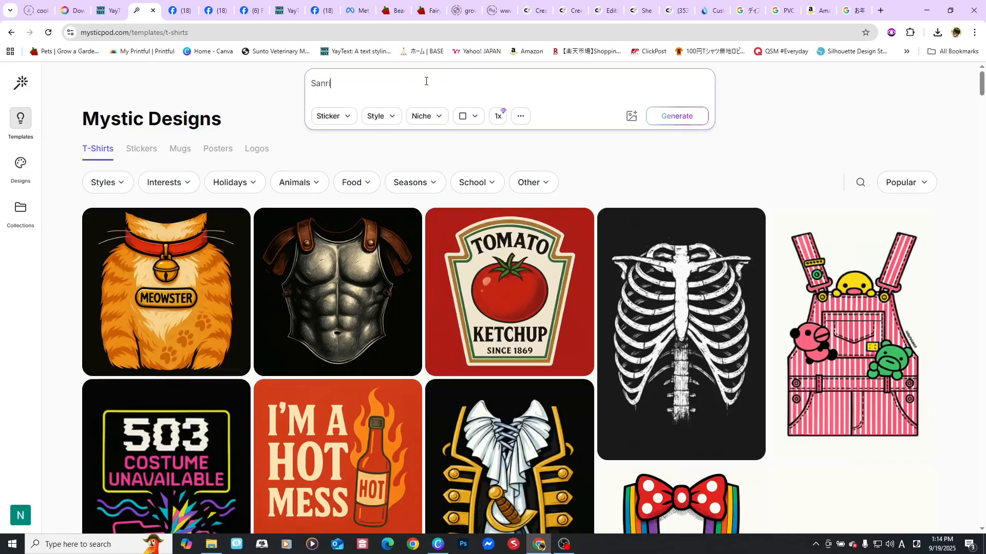
{"action": "type", "text": "o Chracters"}
{"action": "type", "text": " ("}
{"action": "type", "text": "gat"}
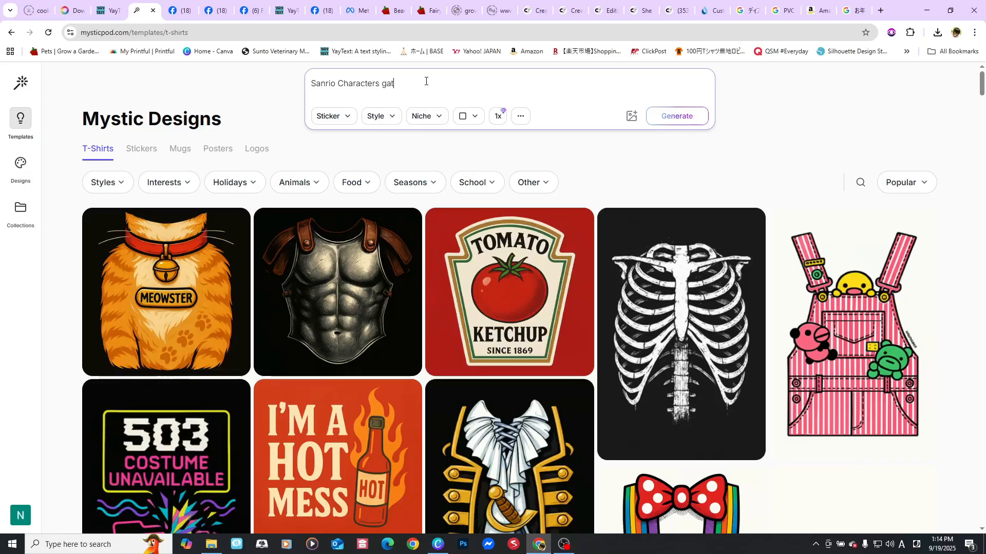
{"action": "type", "text": "hered together, some sitting, "}
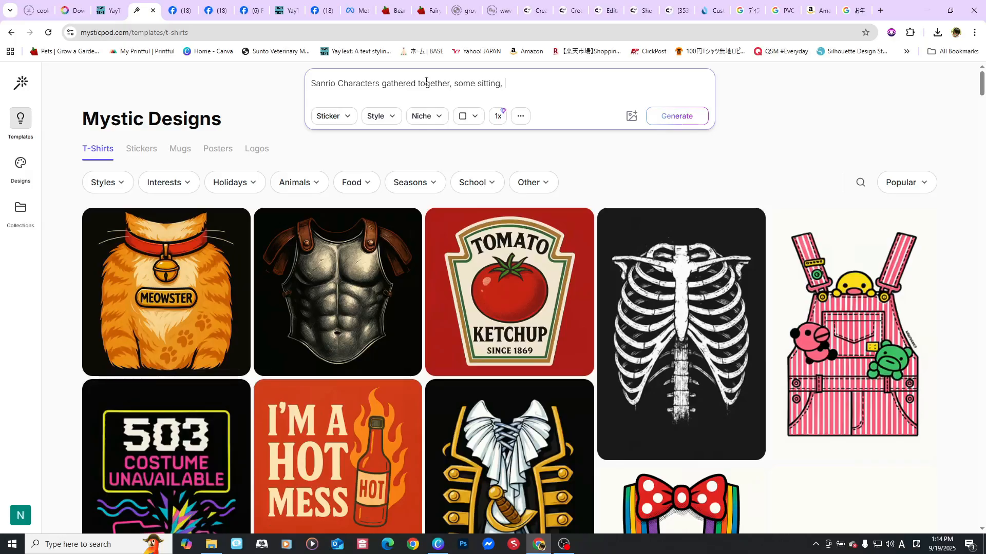
{"action": "type", "text": "some standing, other"}
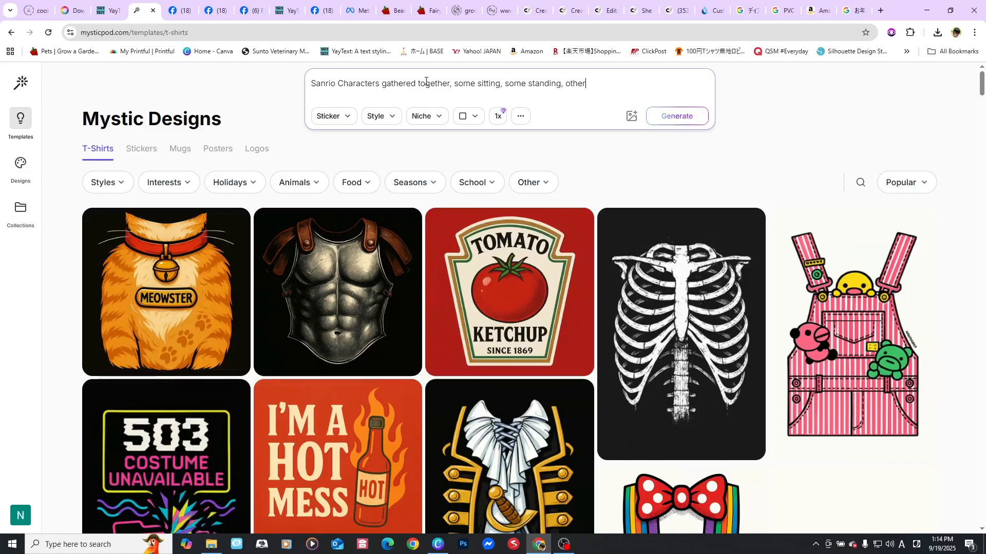
{"action": "type", "text": "'s drinking"}
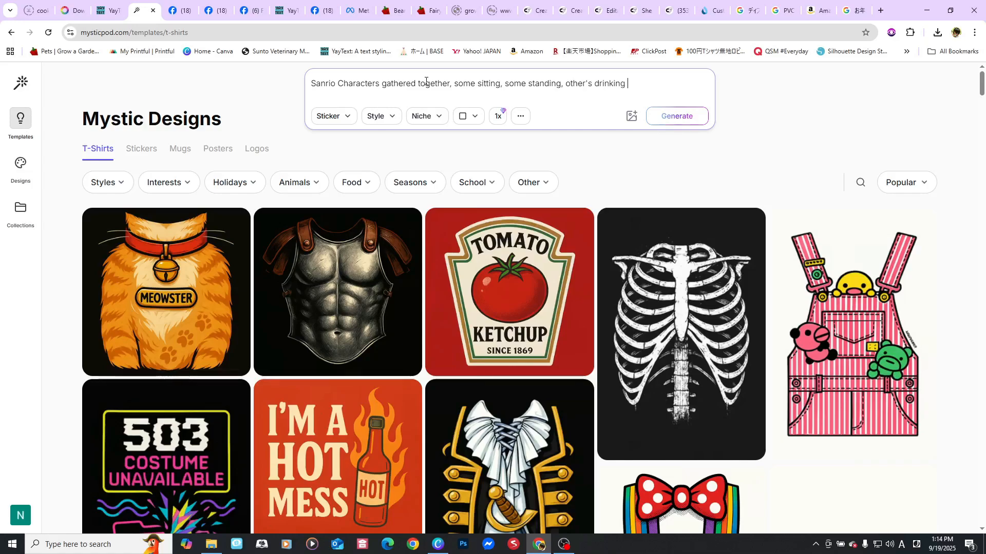
{"action": "type", "text": " and other"}
{"action": "type", "text": "s eating."}
{"action": "type", "text": ".."}
Complete the sticker prompt with "Celebrating a birthday. words "Happy Birthday"" and generate the design
{"action": "type", "text": " C"}
{"action": "type", "text": "ele"}
{"action": "type", "text": "brating "}
{"action": "type", "text": "a bir"}
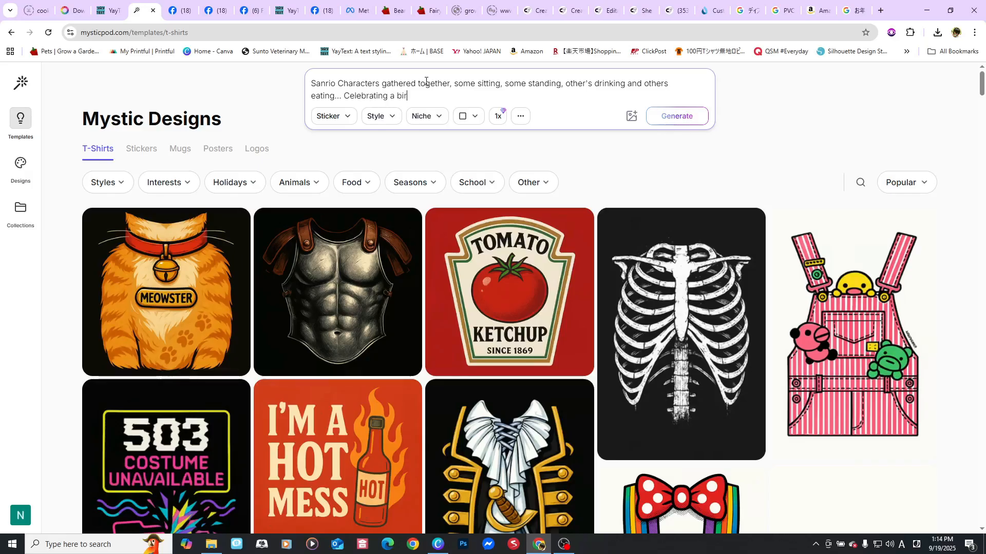
{"action": "type", "text": "thday. words \"Happy Birthday"}
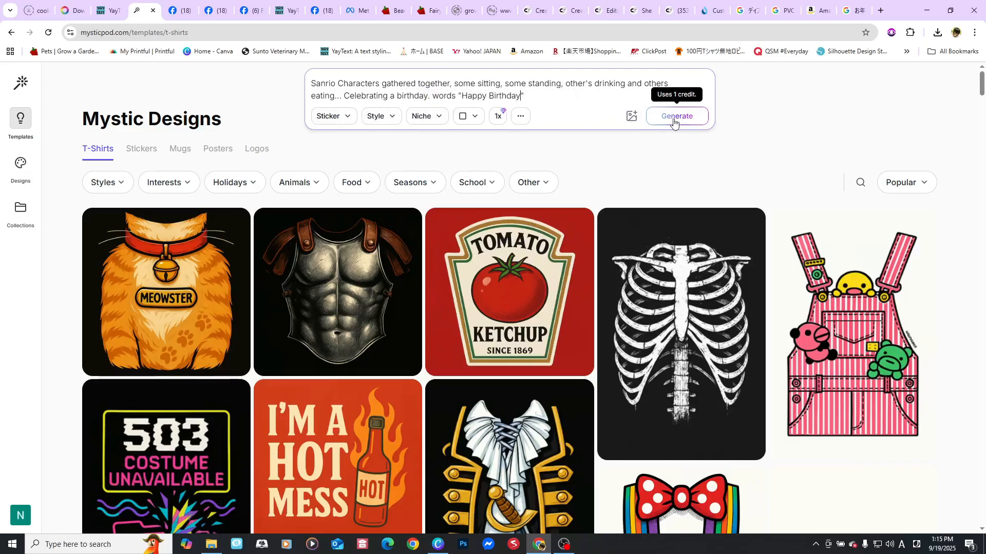
{"action": "left_click", "coordinate": [707, 120]}
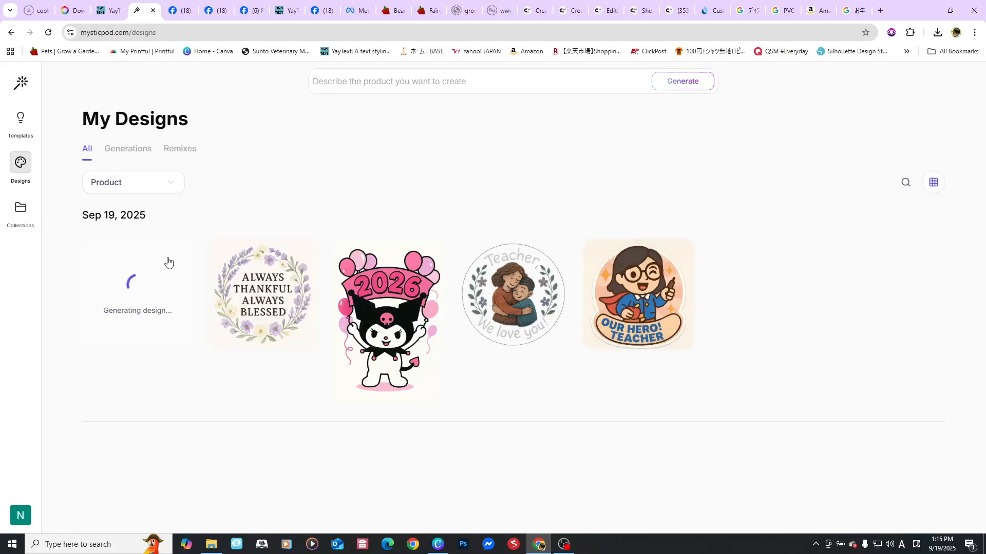
Open the remixed "Always Thankful Always Blessed" lavender wreath design to examine it
{"action": "left_click", "coordinate": [310, 264]}
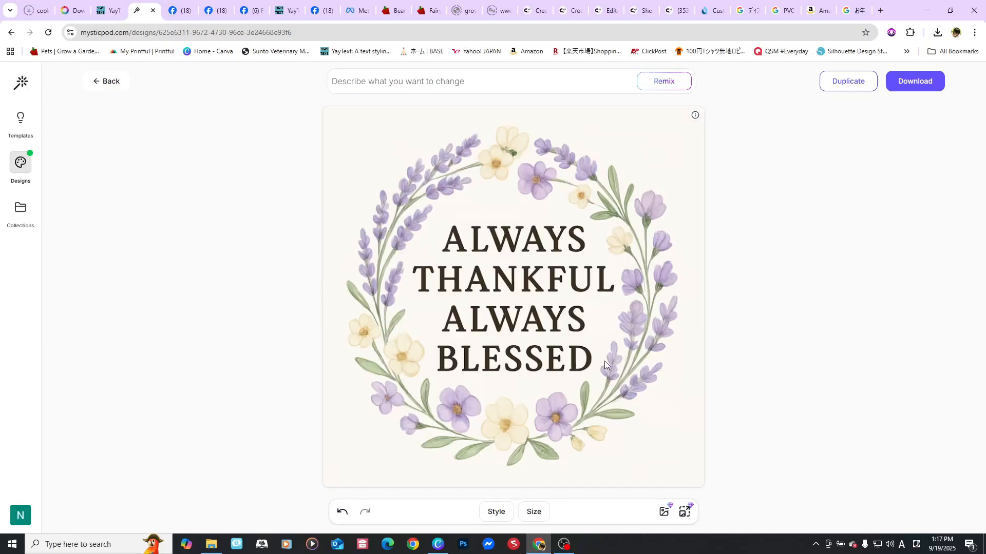
Start a T-shirt prompt with "round design with an encouragement at the middle." followed by the quoted message of the person's first name and "You got this!"
{"action": "left_click", "coordinate": [20, 82]}
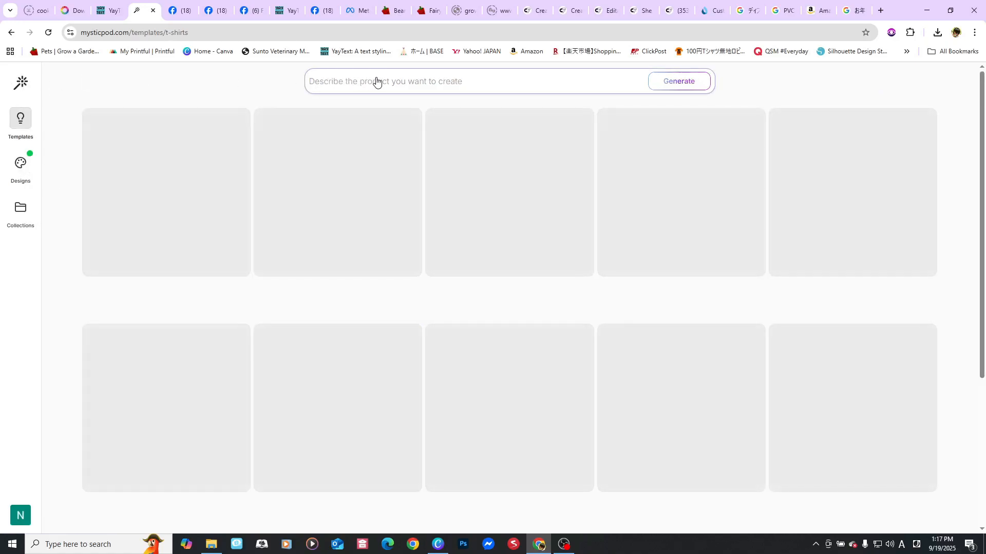
{"action": "left_click", "coordinate": [399, 81]}
{"action": "type", "text": "round design with an encouragement at the middle."}
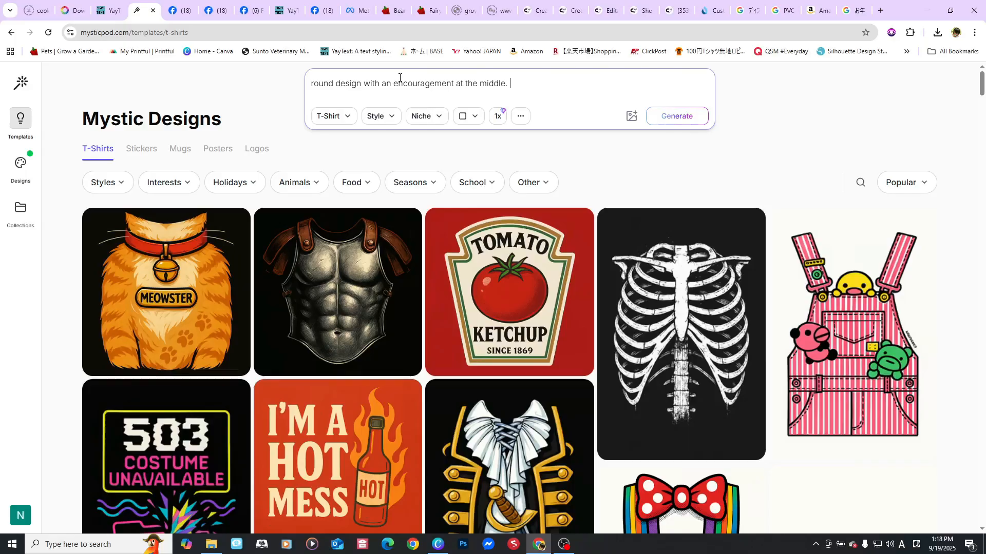
{"action": "type", "text": "\""}
{"action": "type", "text": "Noemi, You got this!"}
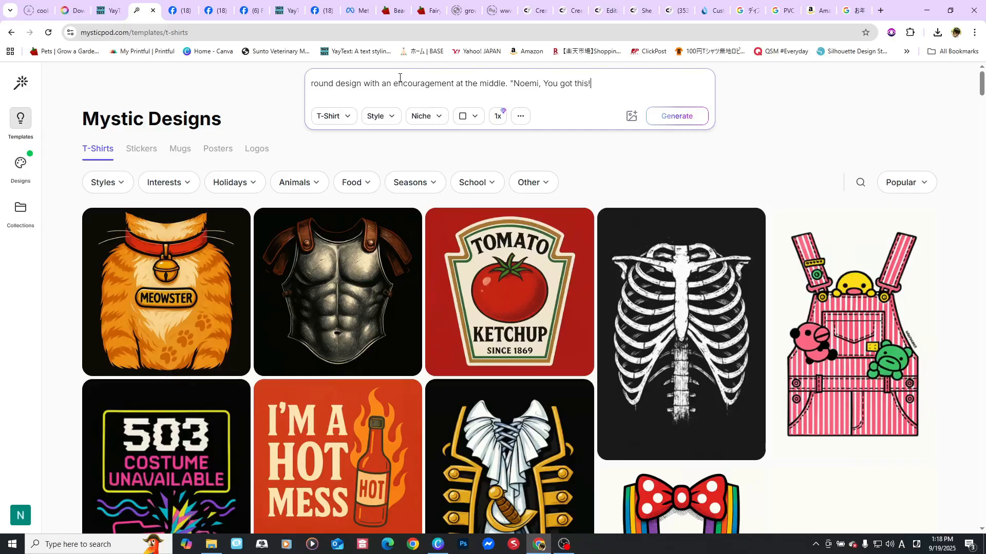
Close the quoted message and extend the prompt with "make it with books around and some school supplies. this is"
{"action": "type", "text": "\" make it with books"}
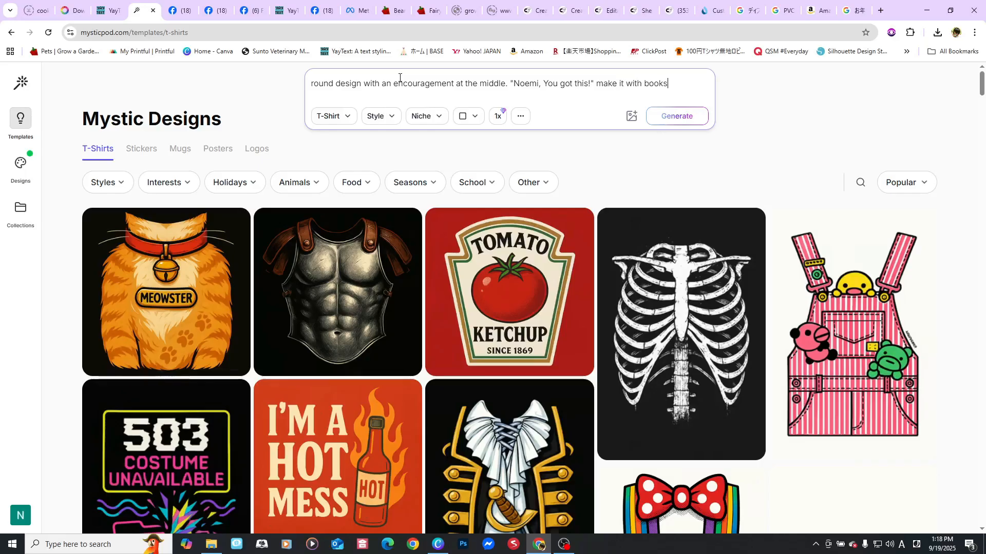
{"action": "type", "text": " around and some school supplies. this is o"}
{"action": "key", "text": "BackSpace"}
{"action": "key", "text": "BackSpace"}
Finish the prompt with "to encourage a student to study more and achieve more.", generate the T-shirt design and go to My Designs
{"action": "type", "text": "to en"}
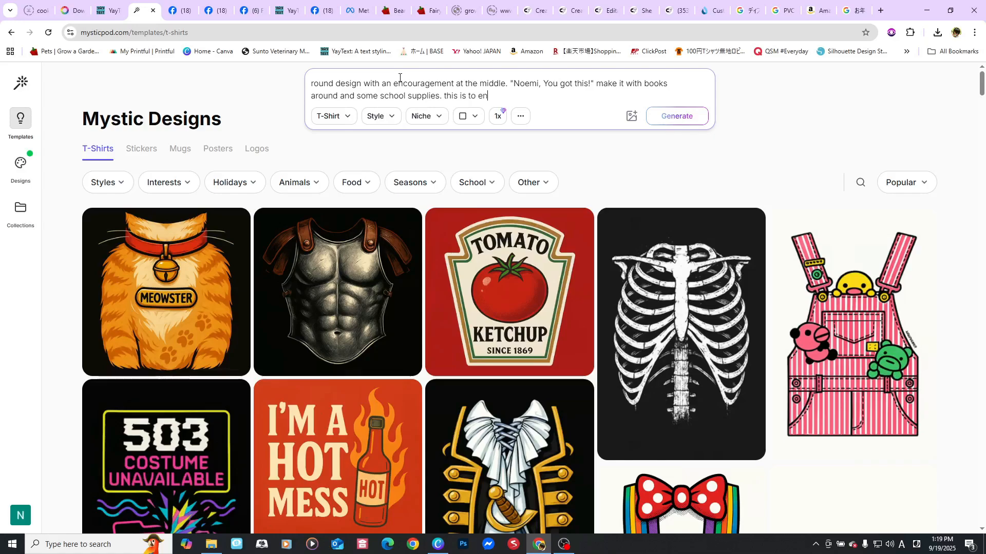
{"action": "type", "text": "courage a student "}
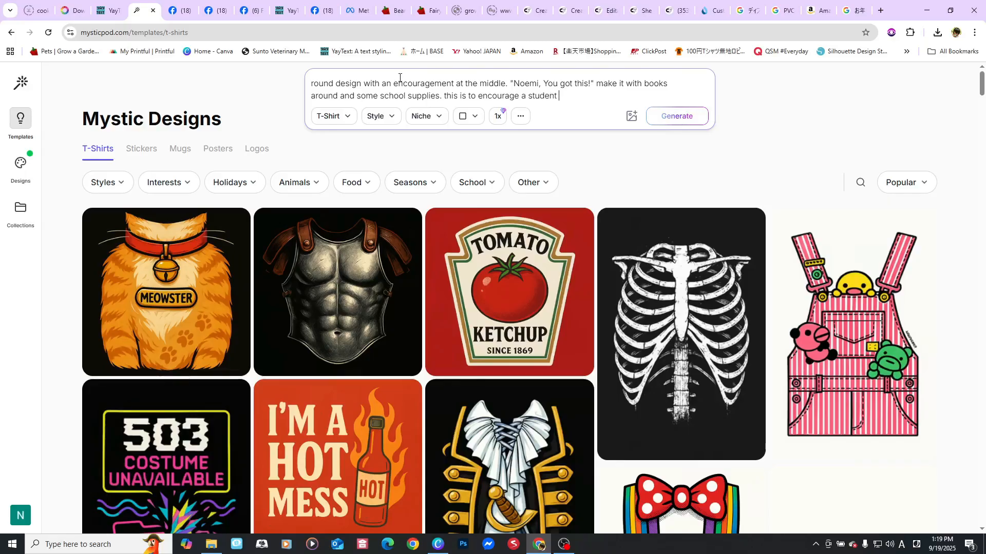
{"action": "type", "text": "to study more and achi"}
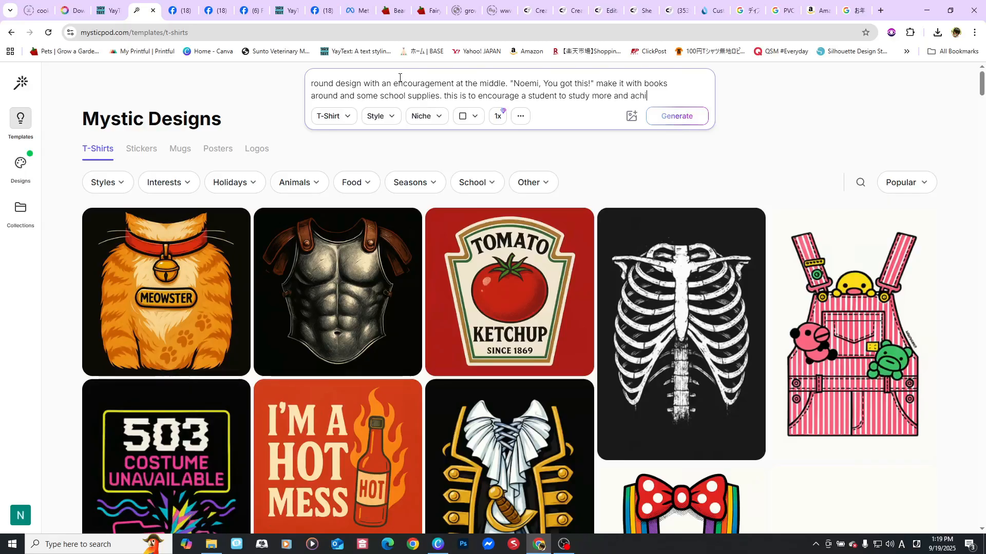
{"action": "type", "text": "eve more."}
{"action": "left_click", "coordinate": [668, 127]}
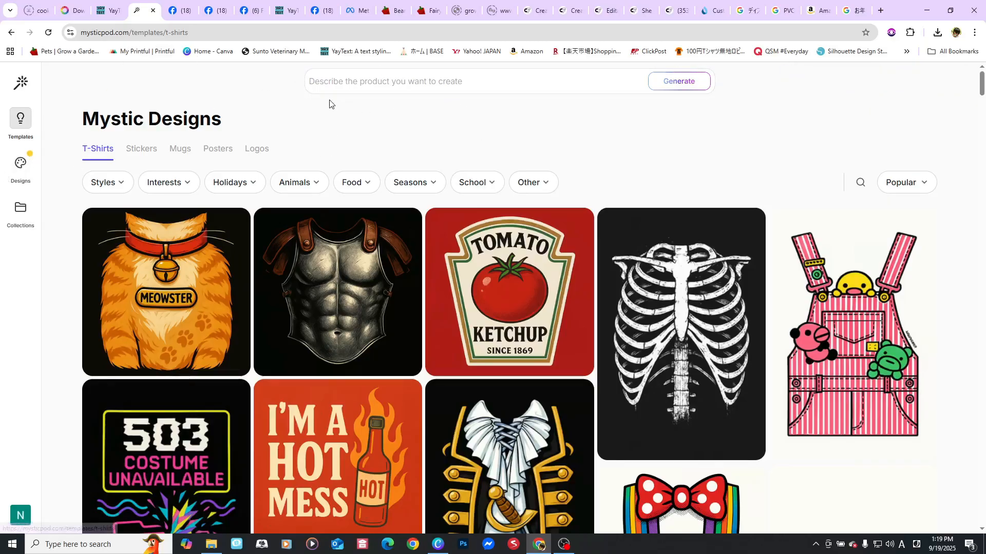
{"action": "left_click", "coordinate": [21, 166]}
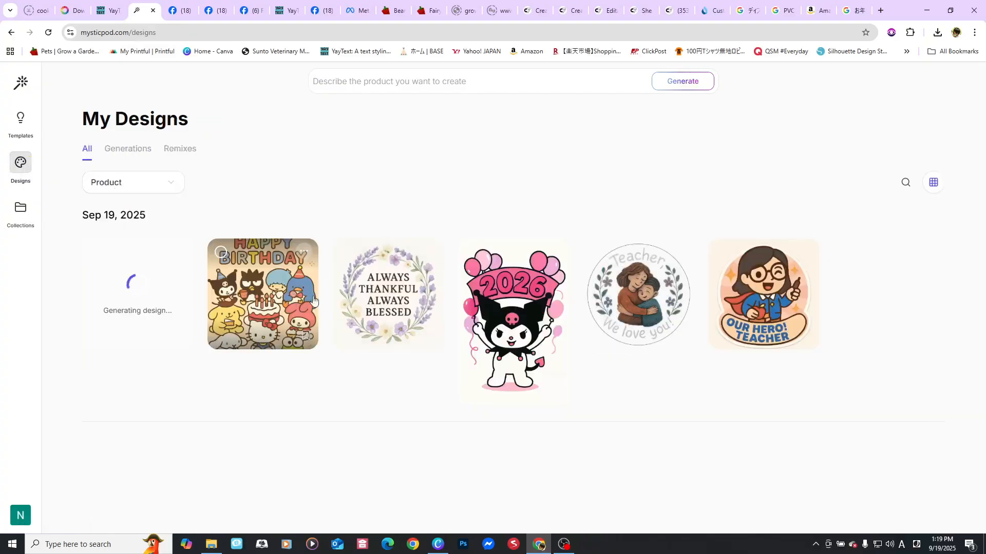
Open the Happy Birthday characters design and the round "YOU GOT THIS!" books design one after the other to examine them
{"action": "left_click", "coordinate": [403, 274]}
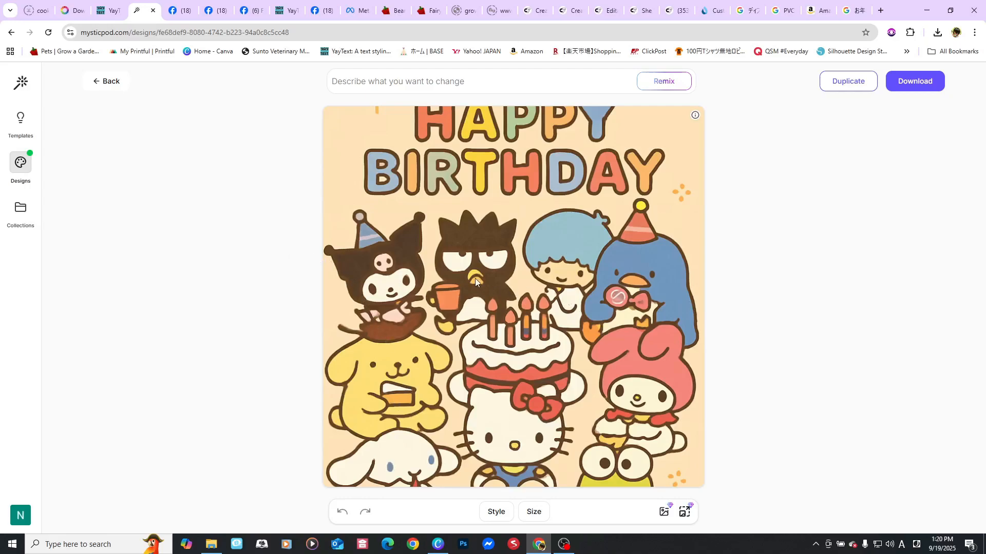
{"action": "left_click", "coordinate": [96, 88]}
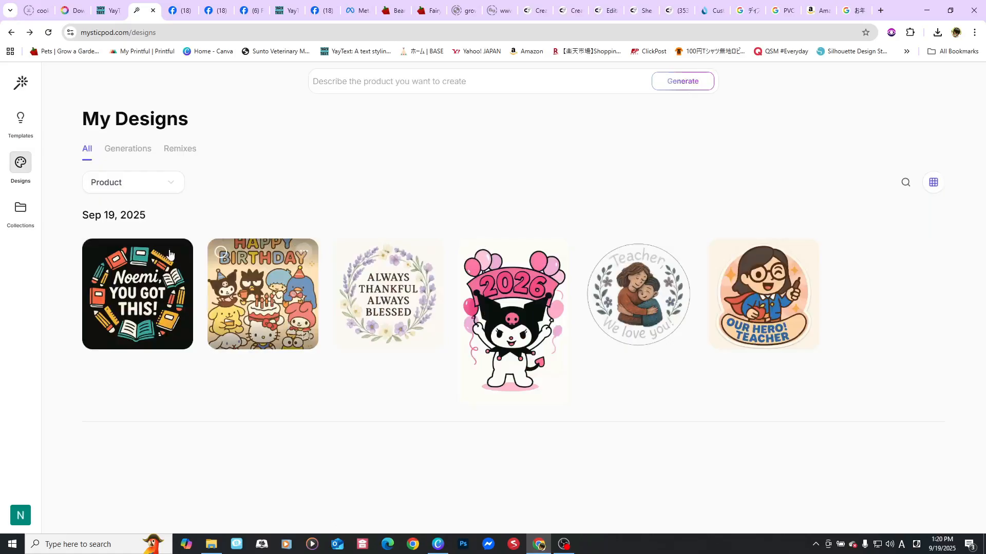
{"action": "left_click", "coordinate": [136, 294]}
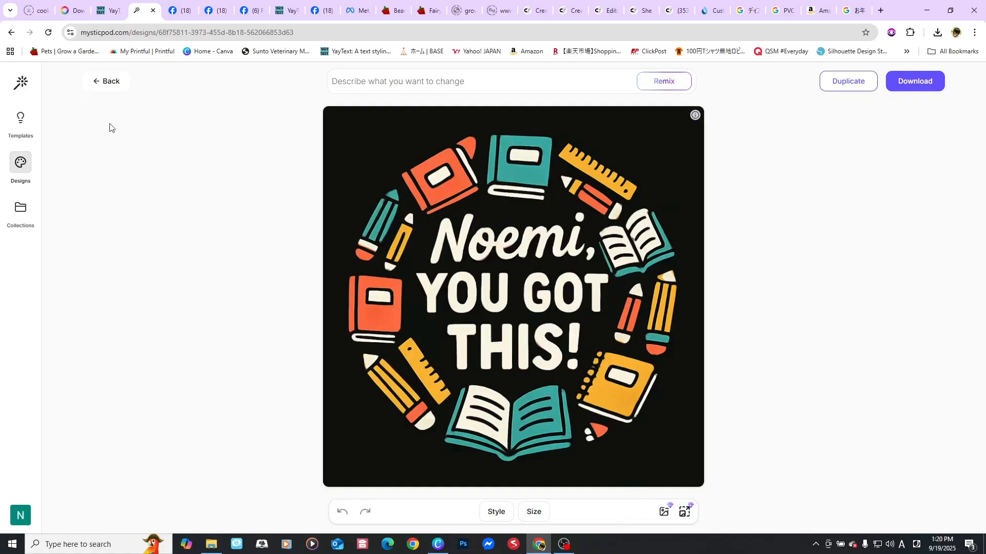
{"action": "left_click", "coordinate": [90, 81]}
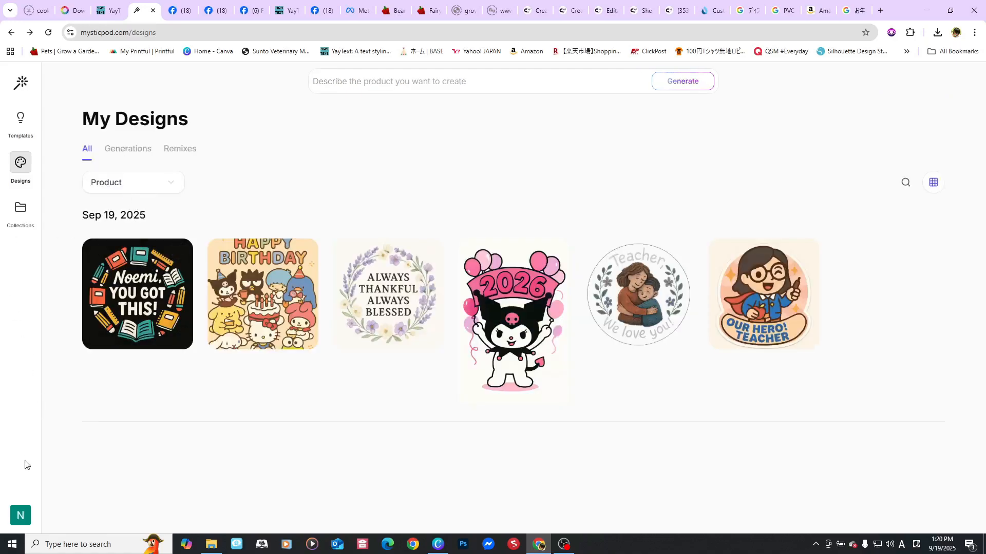
Check the remaining credits of the account's plan
{"action": "left_click", "coordinate": [22, 515]}
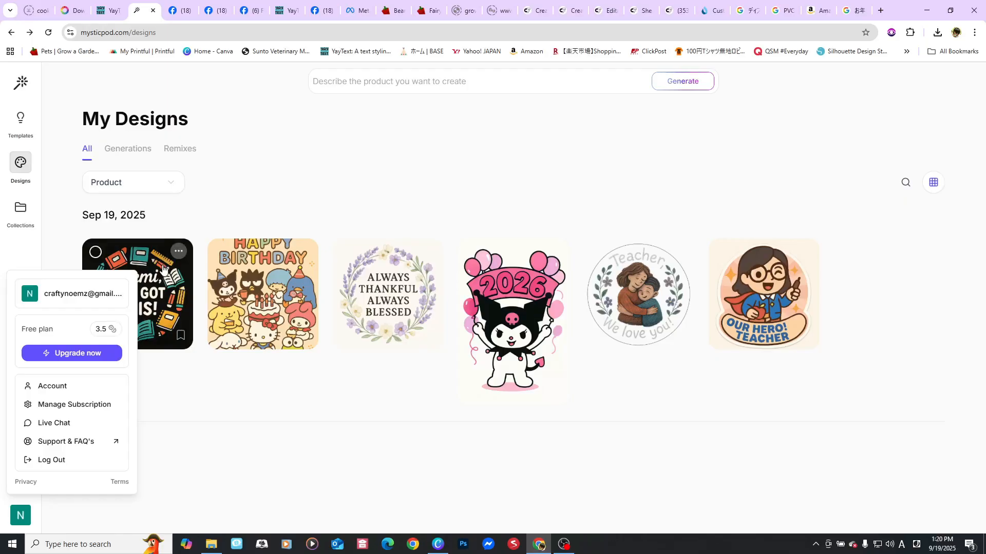
{"action": "left_click", "coordinate": [264, 409]}
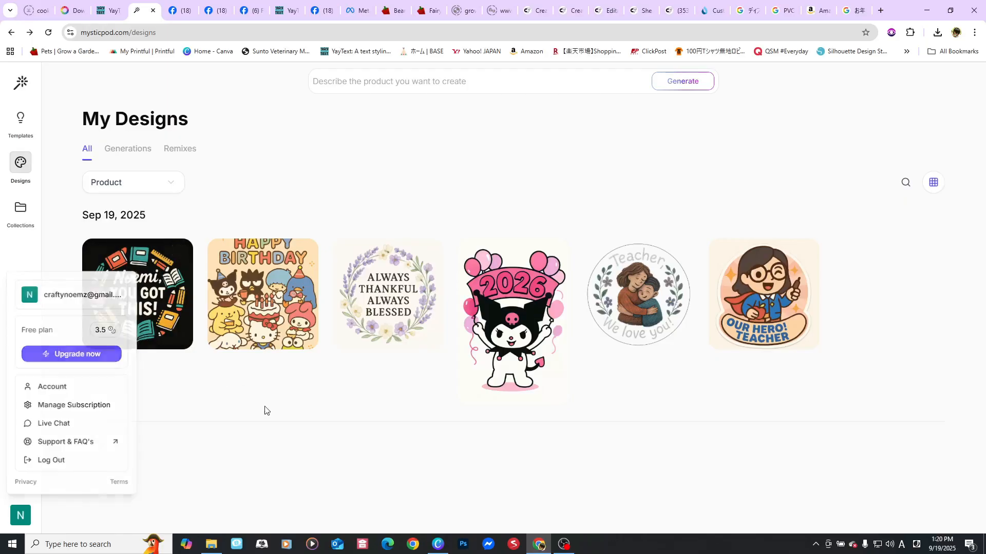
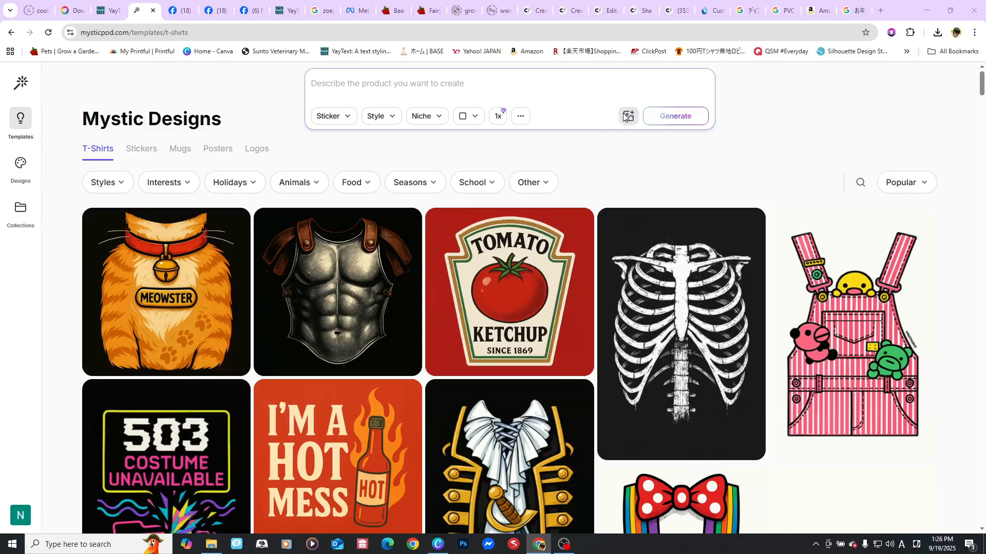
Attach the zoey image from the Stickers folder and start its prompt with "Use this character as a reference"
{"action": "left_click", "coordinate": [626, 117]}
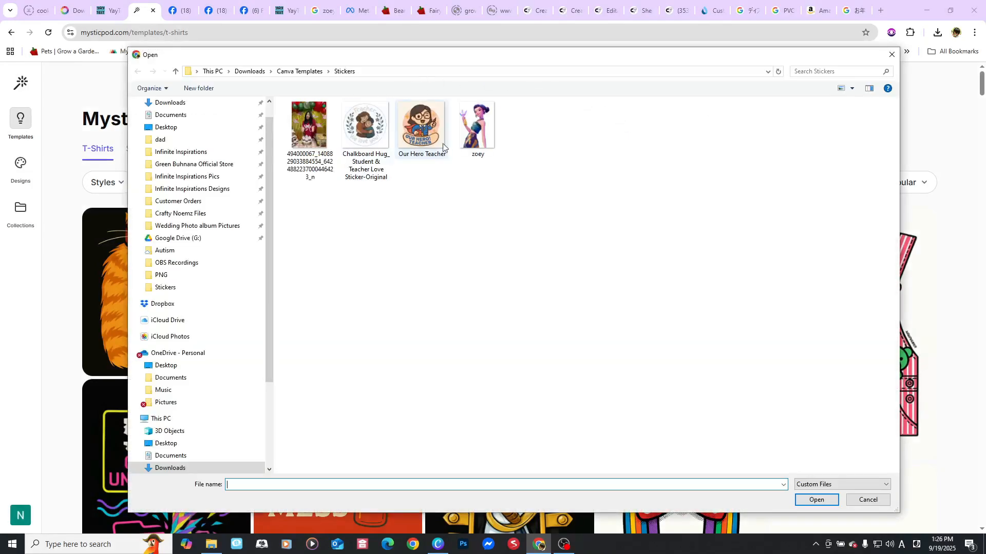
{"action": "double_click", "coordinate": [476, 126]}
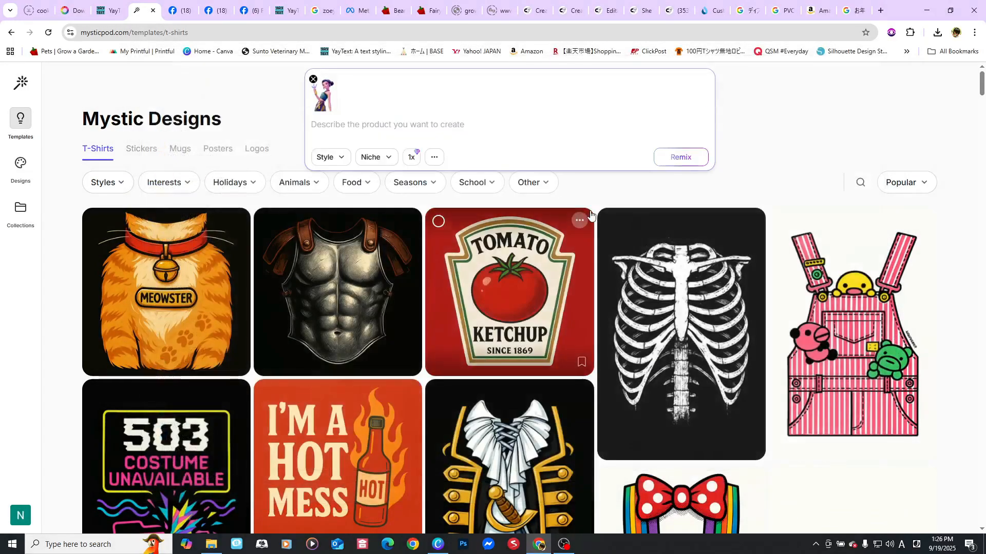
{"action": "left_click", "coordinate": [372, 130]}
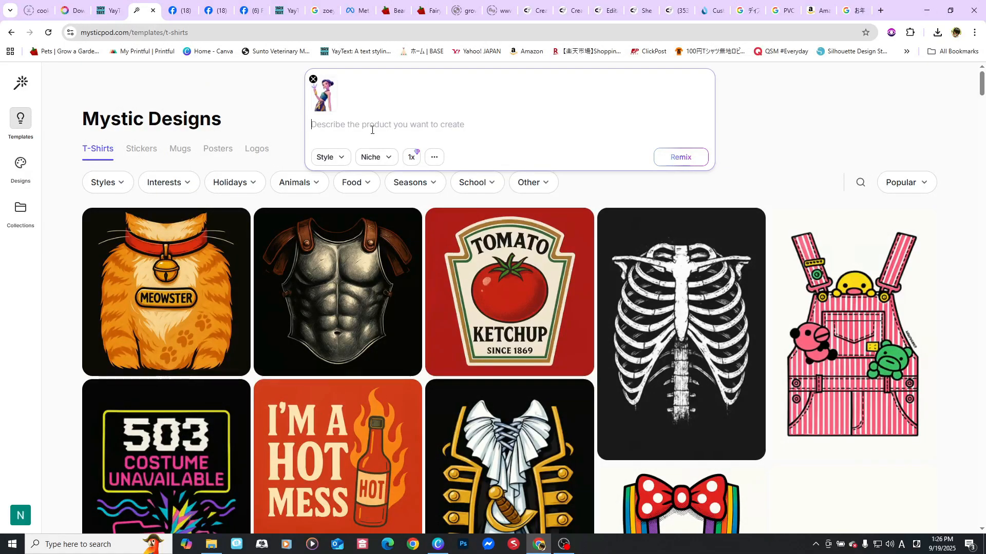
{"action": "type", "text": "using"}
{"action": "key", "text": "BackSpace"}
{"action": "key", "text": "BackSpace"}
{"action": "key", "text": "BackSpace"}
{"action": "key", "text": "BackSpace"}
{"action": "key", "text": "BackSpace"}
{"action": "type", "text": "Use this "}
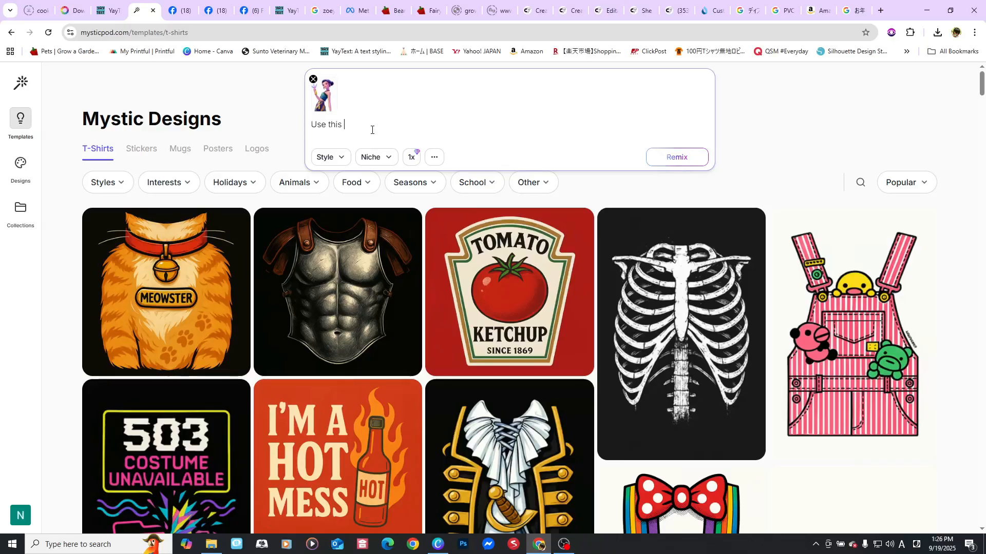
{"action": "type", "text": "character as a reference"}
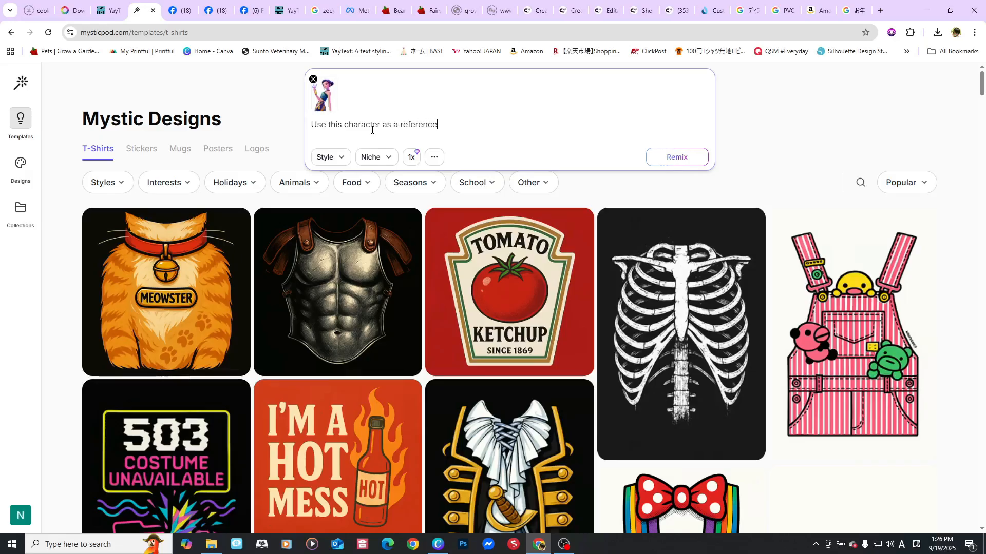
Extend the prompt with ", make her front view, ready to fight stance, and a bubble dialogue that says"
{"action": "type", "text": ", make her front view"}
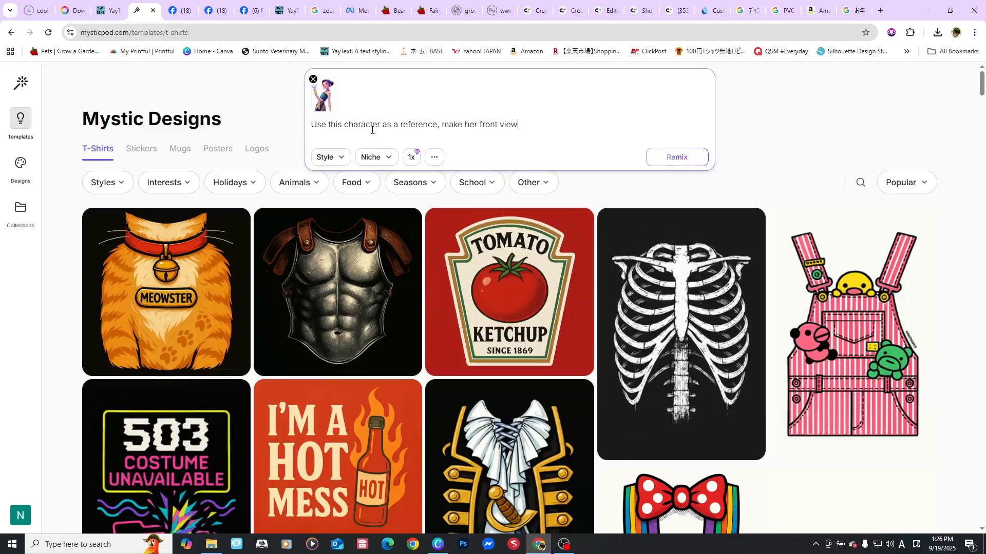
{"action": "type", "text": ", ready"}
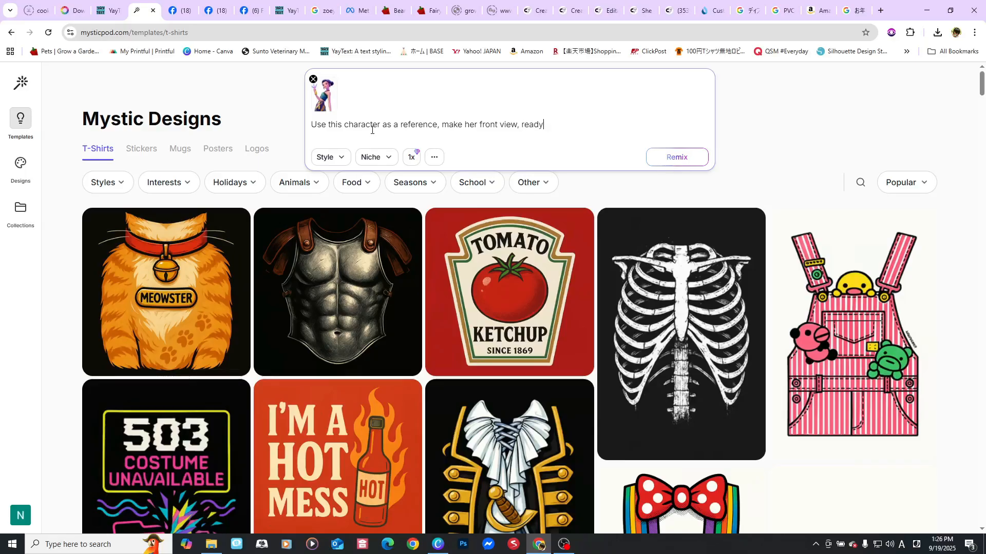
{"action": "type", "text": " to fight s"}
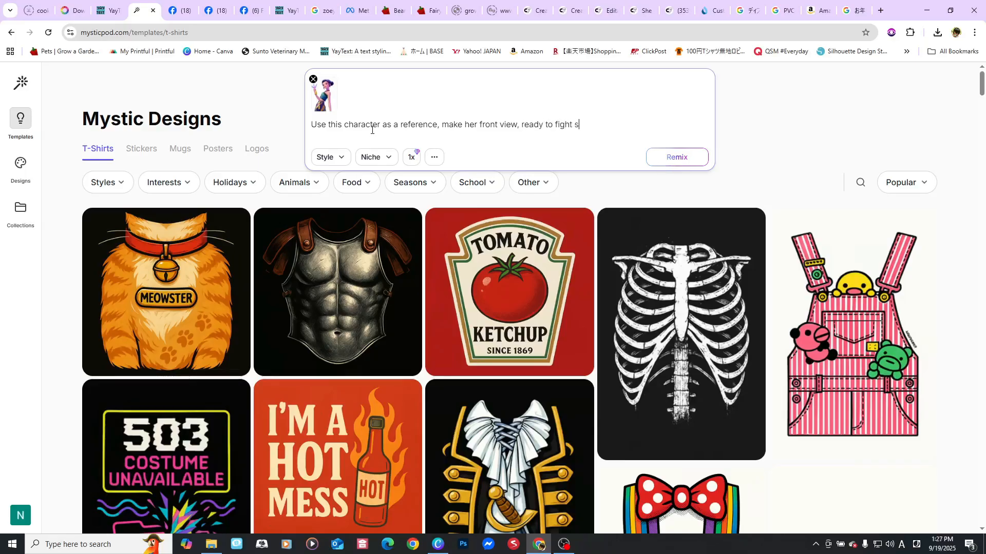
{"action": "type", "text": "tance, "}
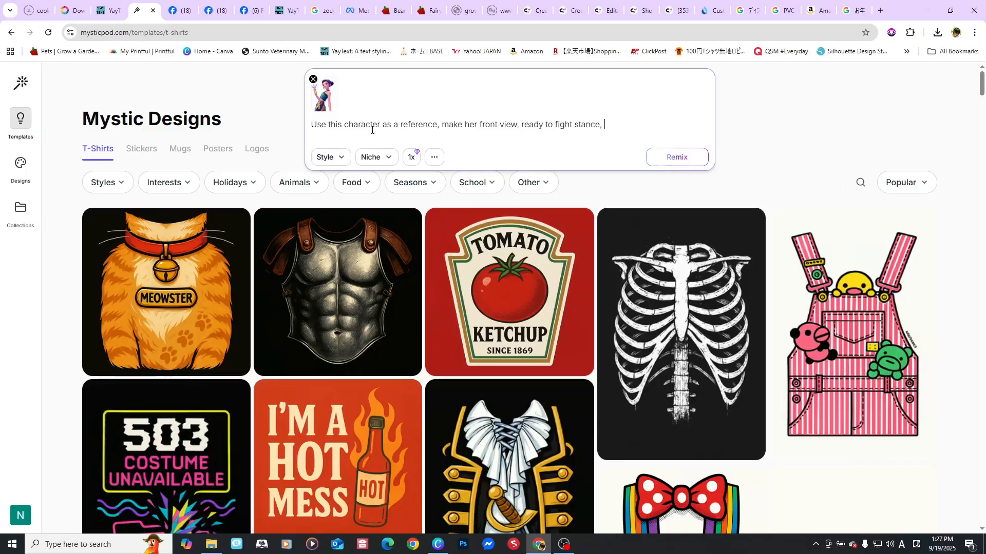
{"action": "type", "text": "and a bubble"}
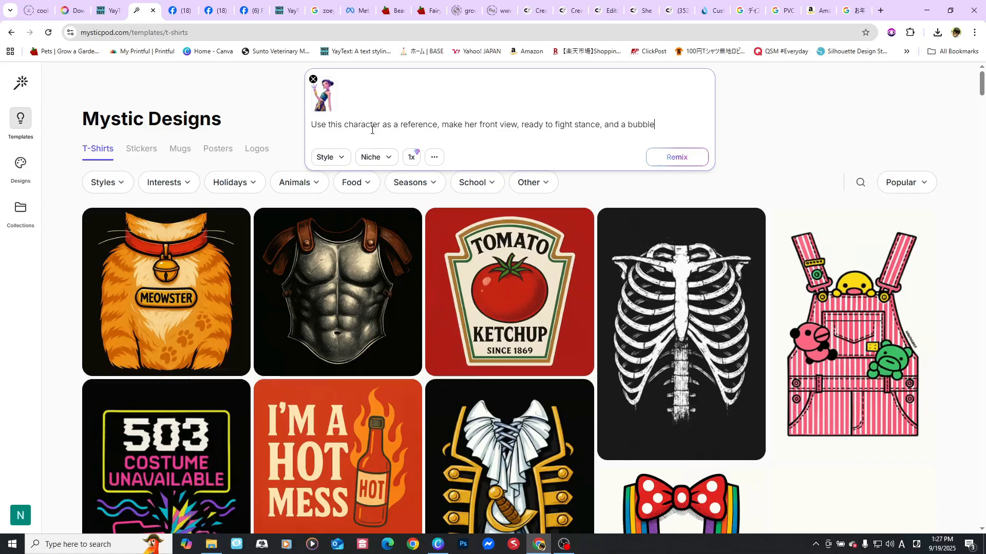
{"action": "type", "text": " dialogue that says"}
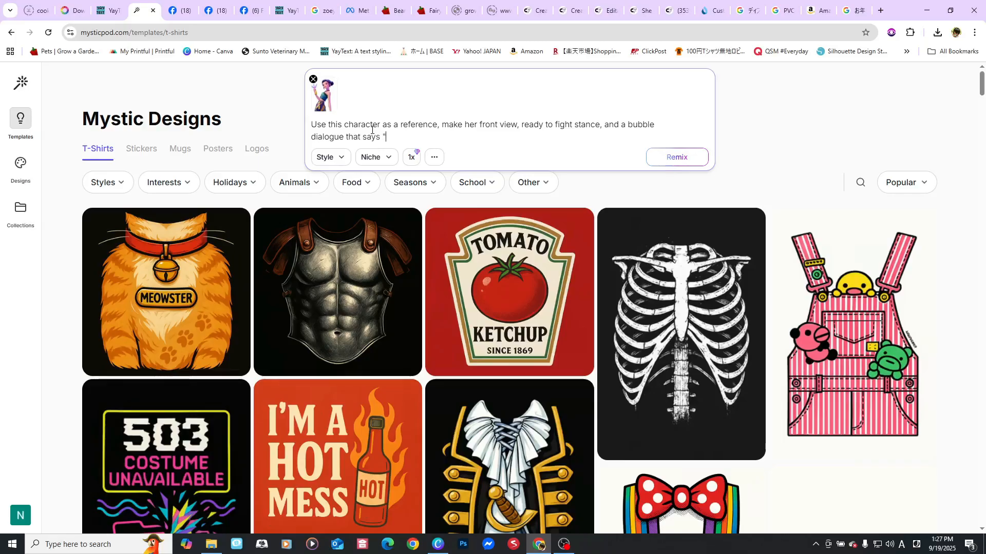
Finish the prompt with the quoted Japanese text "かかってこい！" and remix the reference image
{"action": "type", "text": " \""}
{"action": "key", "text": "Zenkaku_Hankaku"}
{"action": "type", "text": "k"}
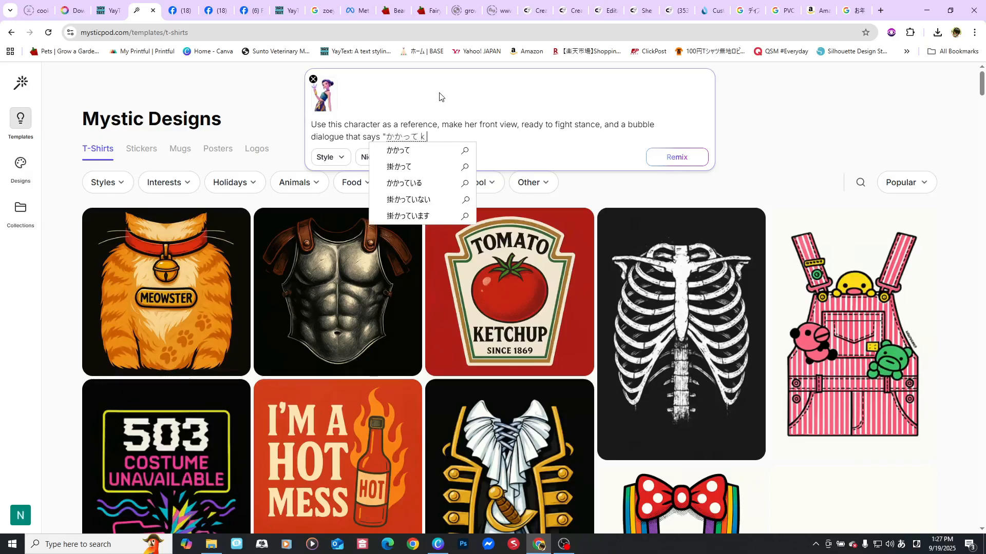
{"action": "type", "text": "akattekoi!"}
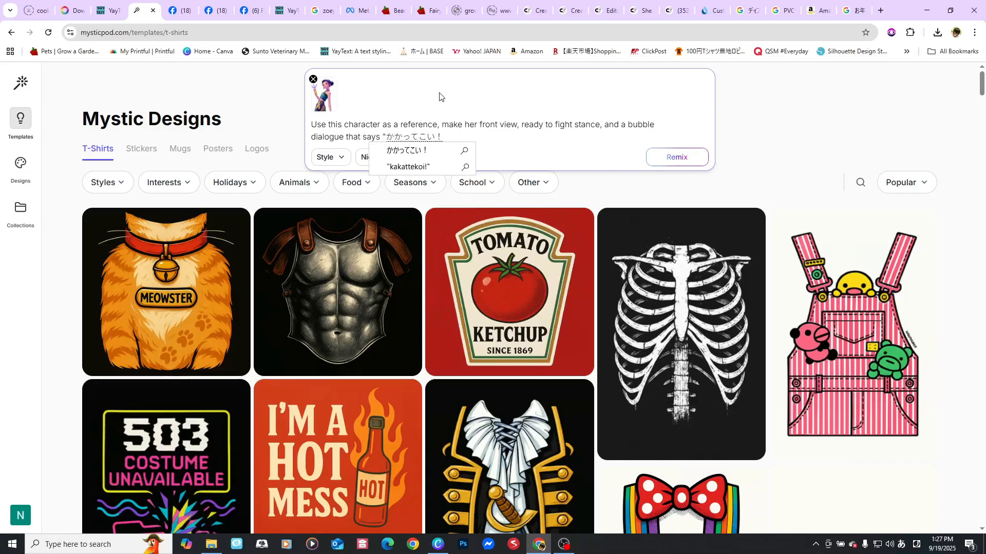
{"action": "key", "text": "space"}
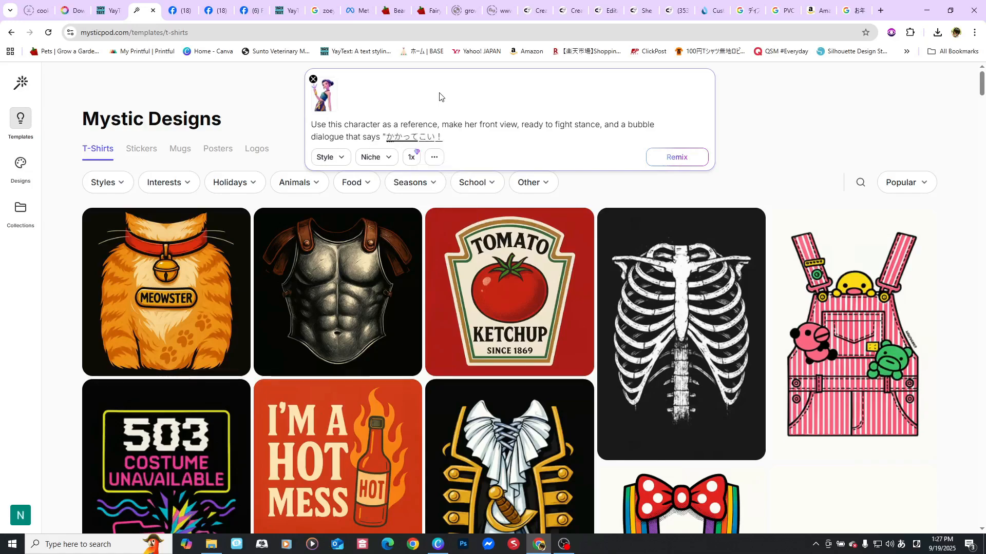
{"action": "key", "text": "Zenkaku_Hankaku"}
{"action": "key", "text": "Return"}
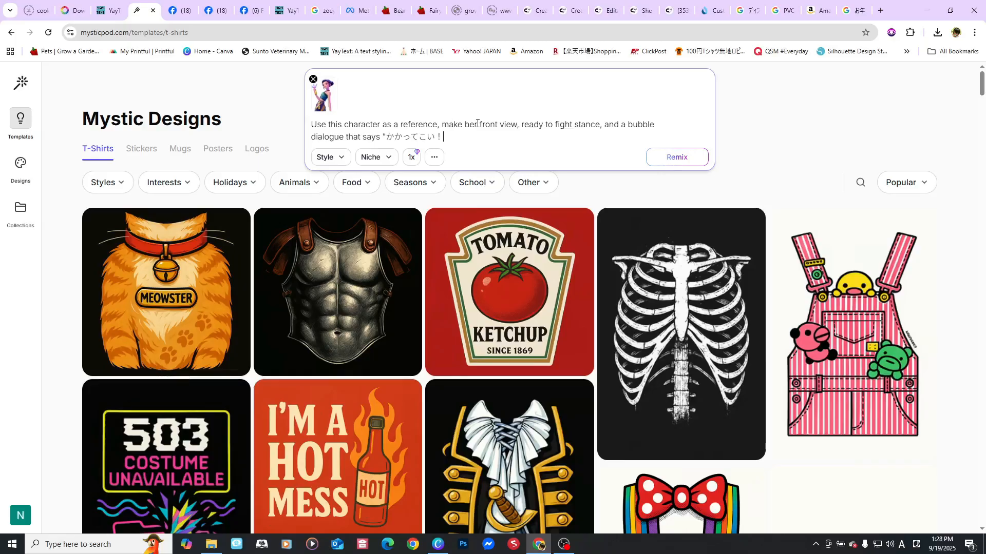
{"action": "type", "text": "\""}
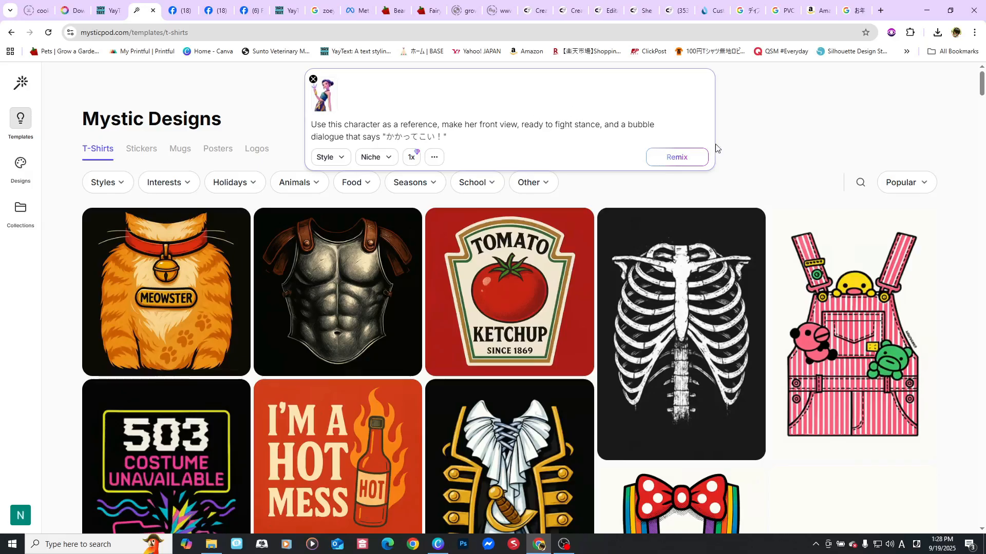
{"action": "left_click", "coordinate": [685, 157]}
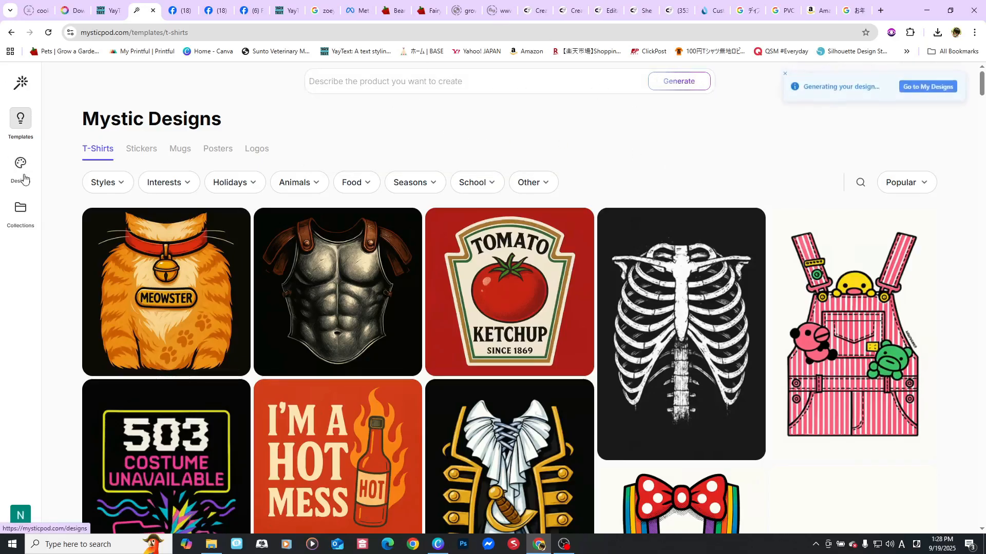
Start a new sticker prompt with "generate a chibi character. It is a teacher, male, young"
{"action": "left_click", "coordinate": [371, 79]}
{"action": "type", "text": "generate a"}
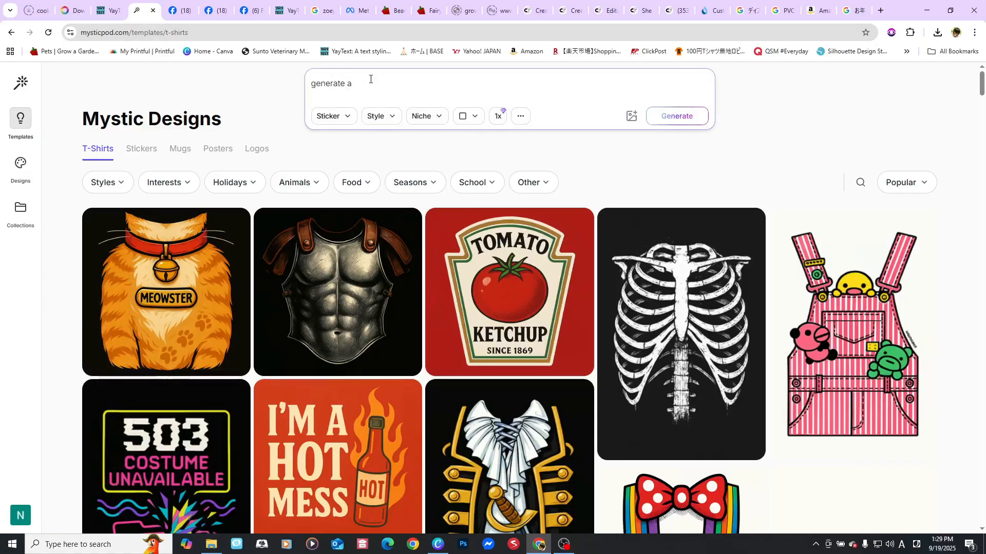
{"action": "type", "text": " fi"}
{"action": "type", "text": "chi"}
{"action": "type", "text": "bi character"}
{"action": "type", "text": "."}
{"action": "type", "text": " It is a teache"}
{"action": "type", "text": "r, male"}
{"action": "type", "text": ", young"}
Extend the prompt with ". background is a chalkboard. something is written that says "Greatest Teacher of all time"" and generate the sticker
{"action": "type", "text": ". bac"}
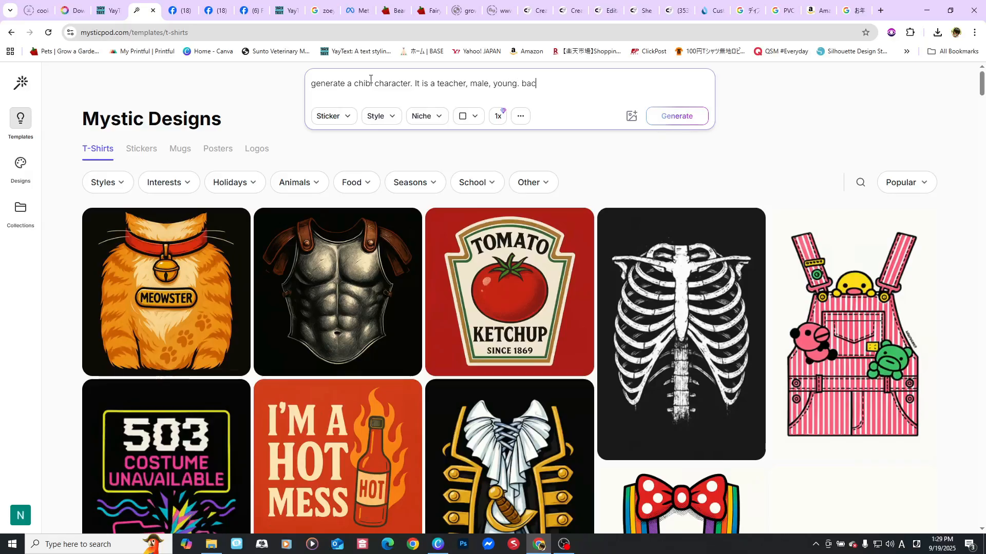
{"action": "type", "text": "kground is a chalkboard"}
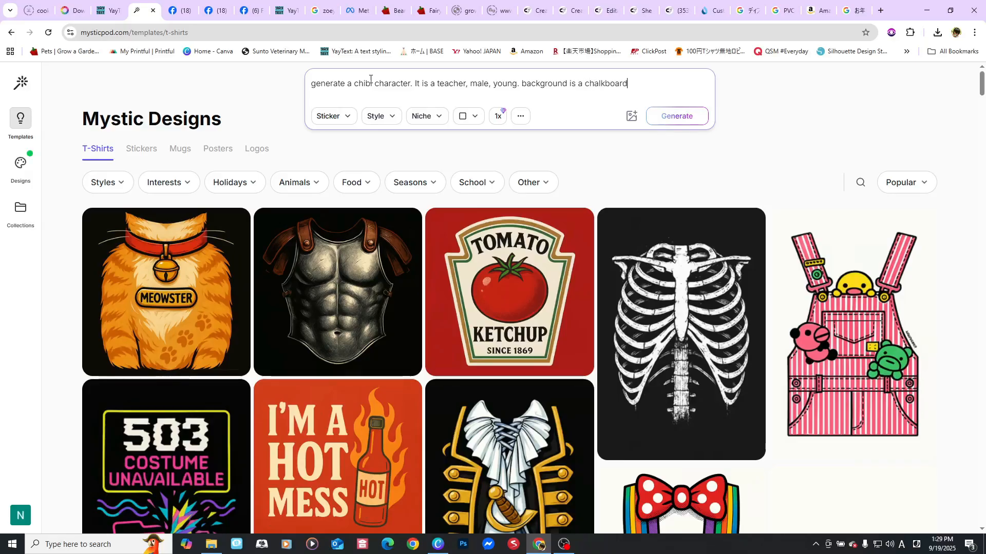
{"action": "type", "text": ". something is written"}
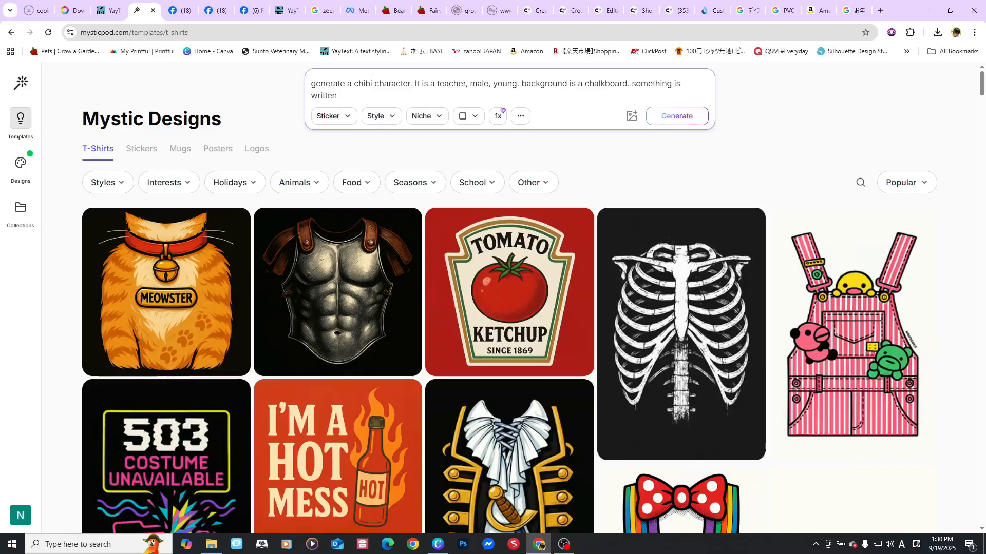
{"action": "type", "text": " that says \"Greatest Teacher of all time"}
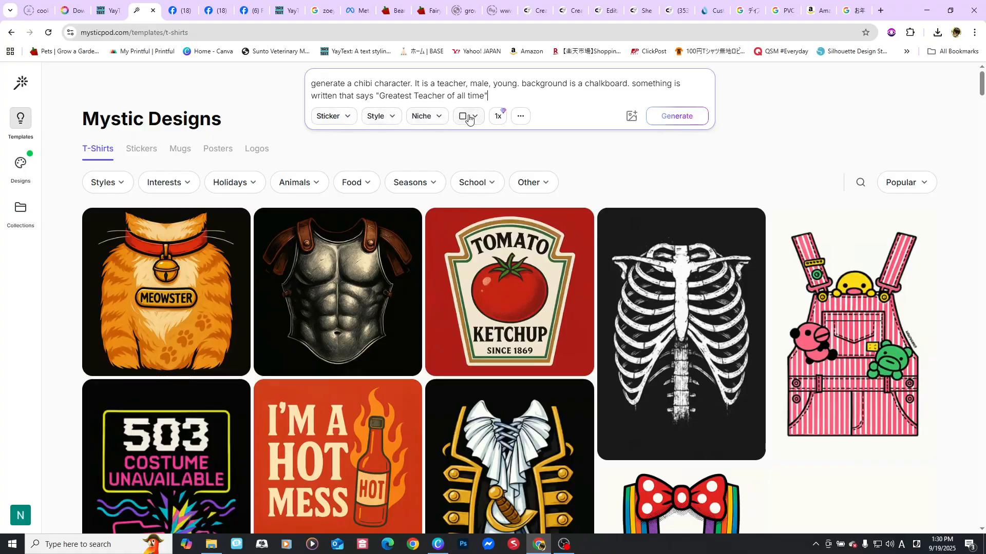
{"action": "left_click", "coordinate": [692, 119]}
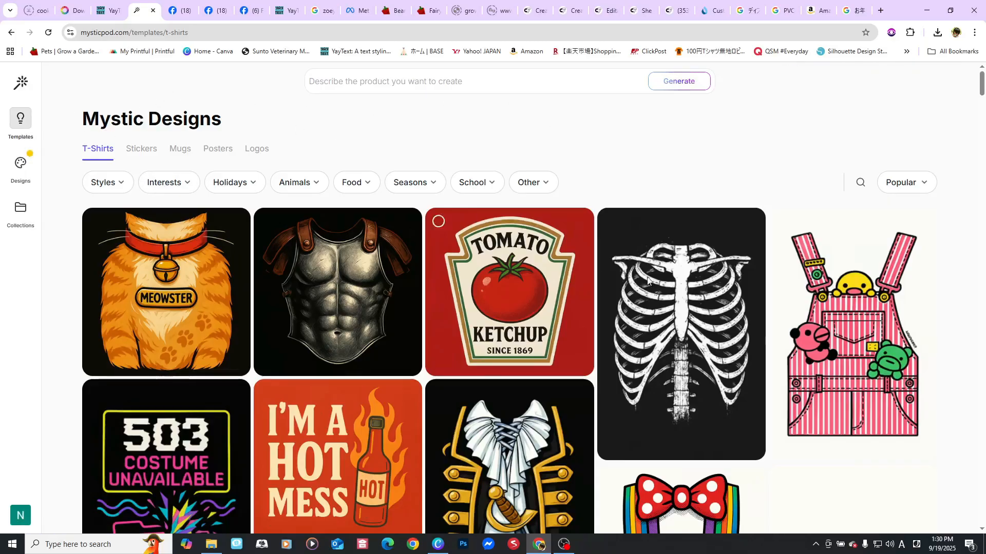
Browse through the T-shirt templates to examine the available designs
{"action": "scroll", "coordinate": [736, 379], "scroll_direction": "down", "scroll_amount": 8}
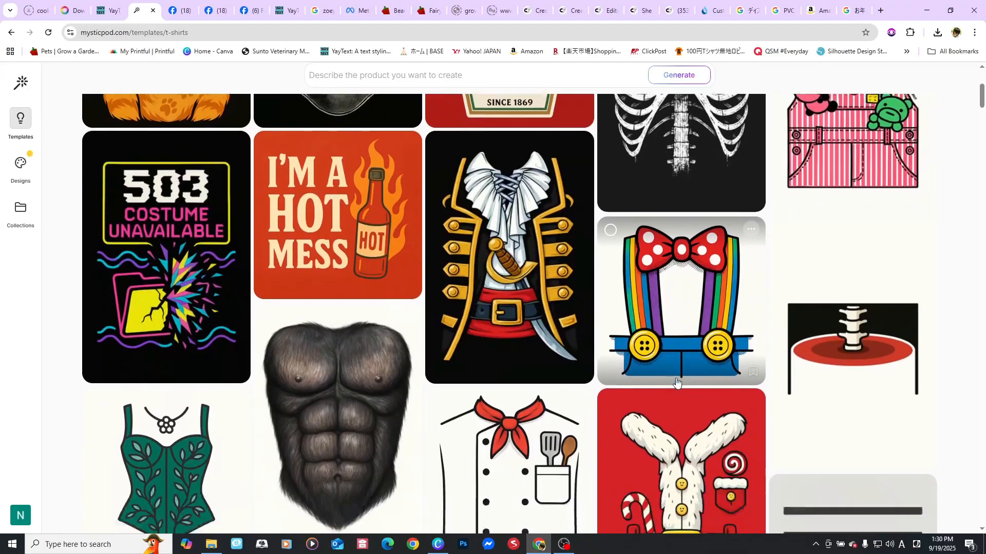
{"action": "scroll", "coordinate": [724, 368], "scroll_direction": "down", "scroll_amount": 9}
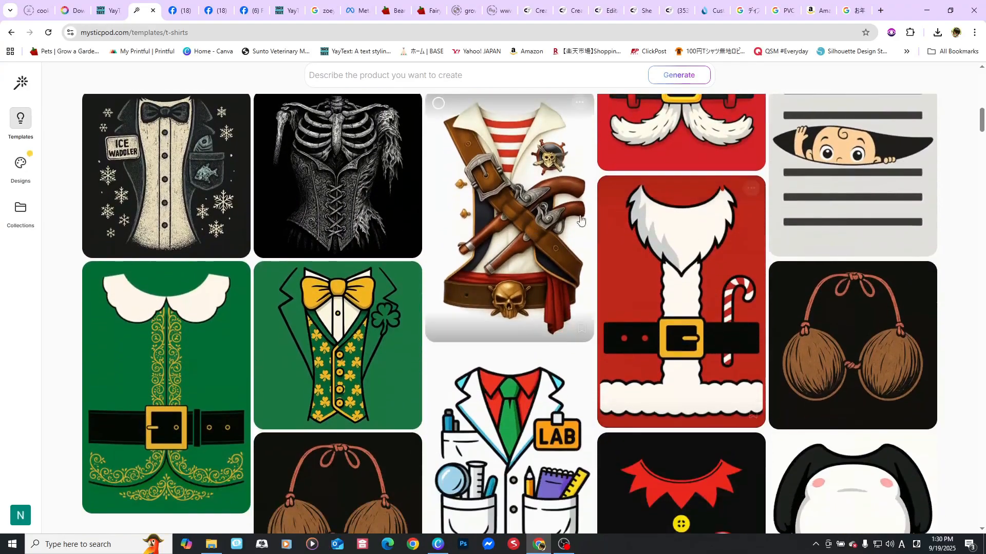
{"action": "scroll", "coordinate": [714, 314], "scroll_direction": "down", "scroll_amount": 4}
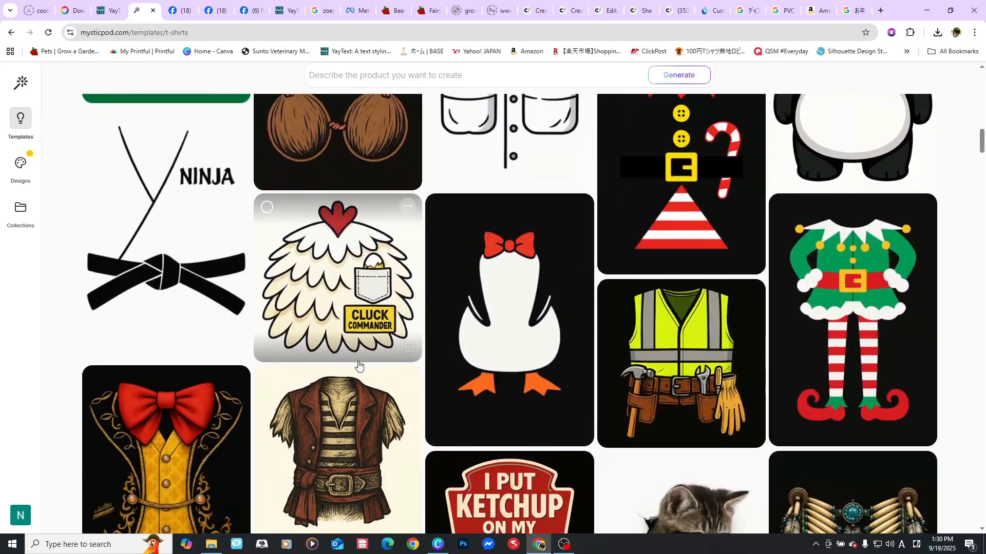
{"action": "scroll", "coordinate": [893, 374], "scroll_direction": "down", "scroll_amount": 6}
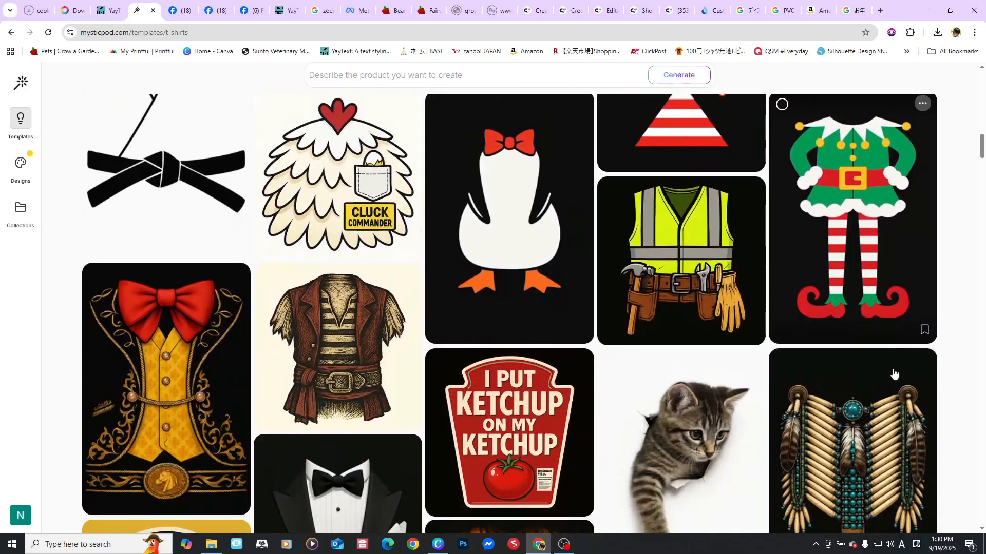
{"action": "scroll", "coordinate": [893, 374], "scroll_direction": "down", "scroll_amount": 1}
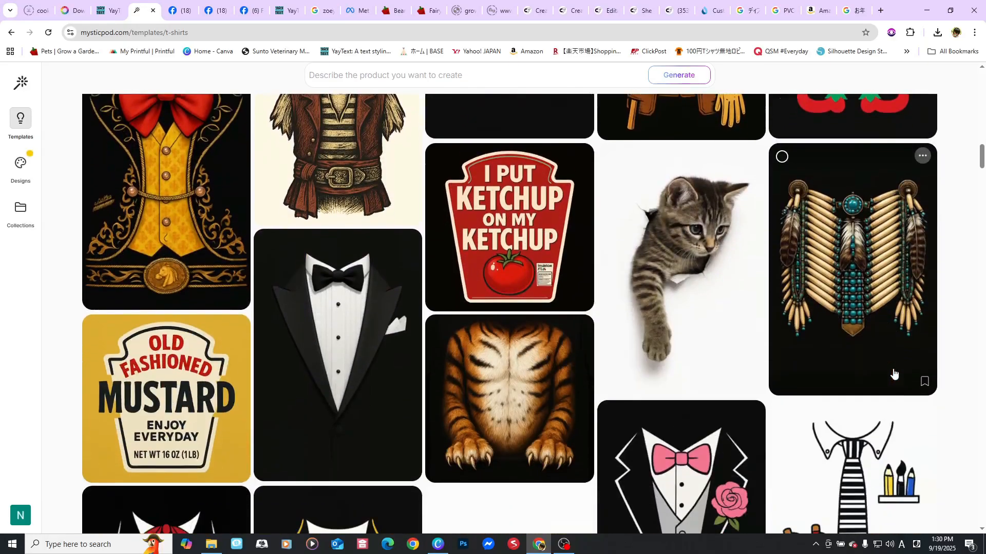
Remix the kitten template with the prompt "Change the cat into a Pomchi mix breed dog. and put a name on the wall written using crayons "Casper""
{"action": "left_click", "coordinate": [690, 188]}
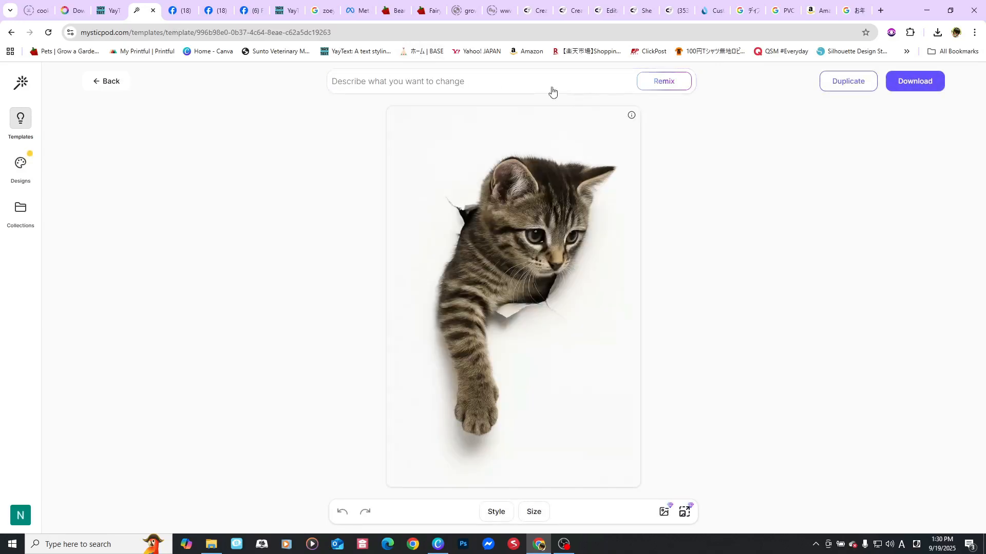
{"action": "left_click", "coordinate": [479, 91]}
{"action": "type", "text": "C"}
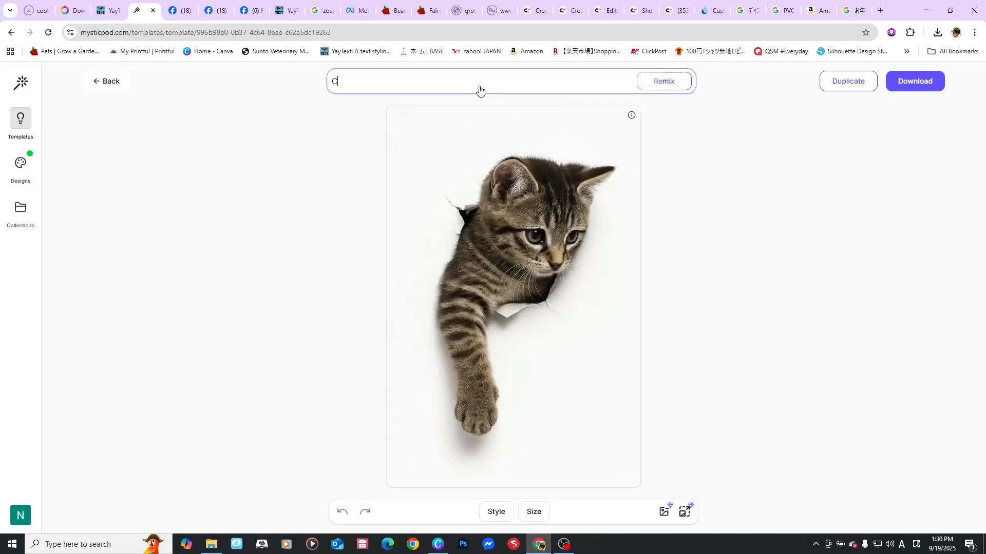
{"action": "type", "text": "hange the cat into a Pomchi mix br"}
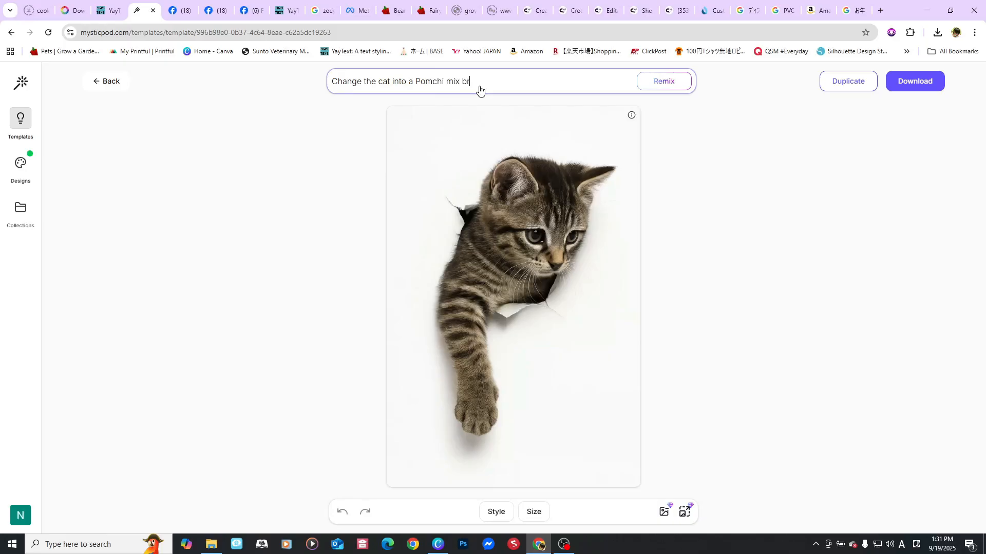
{"action": "type", "text": "eed dog. and put a name on the "}
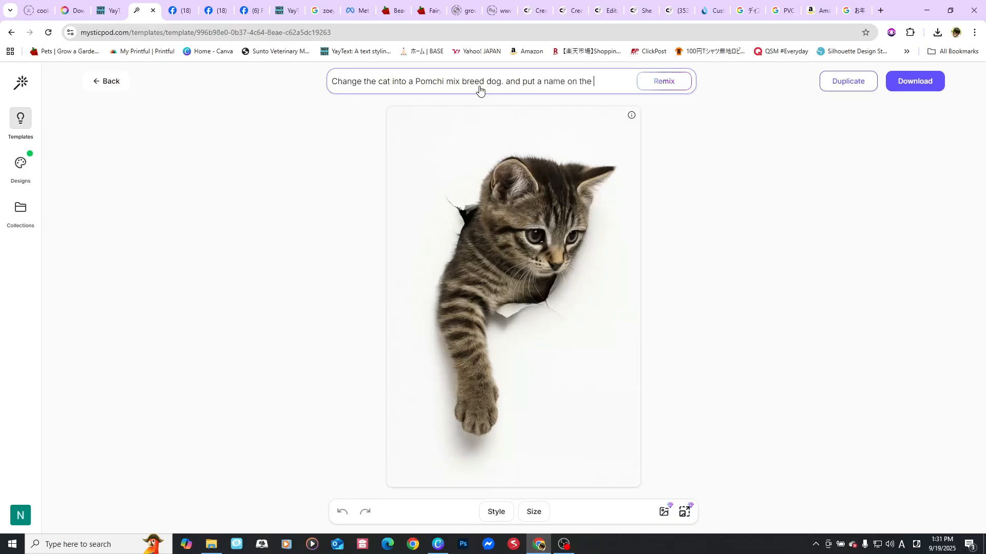
{"action": "type", "text": "wall written usin"}
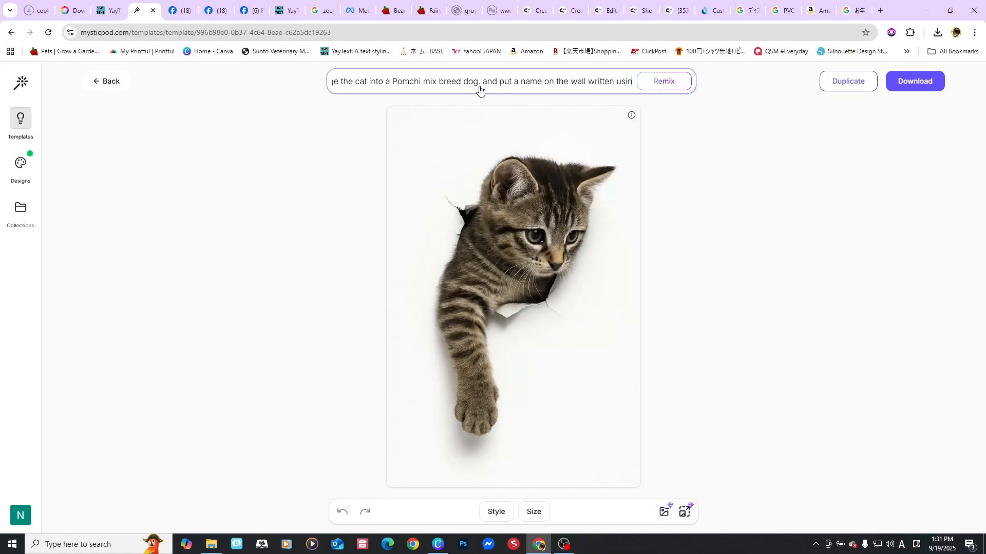
{"action": "type", "text": "g cra"}
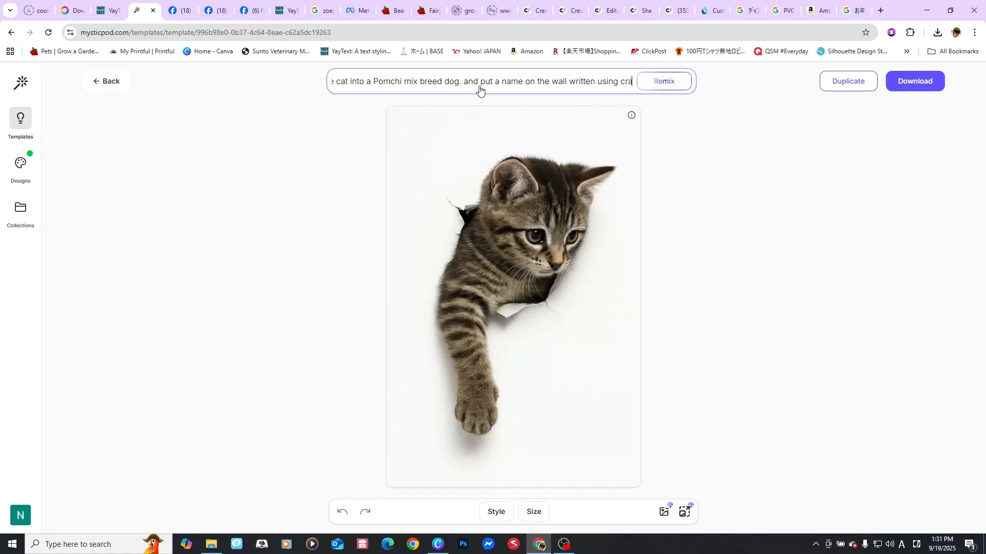
{"action": "type", "text": "yons"}
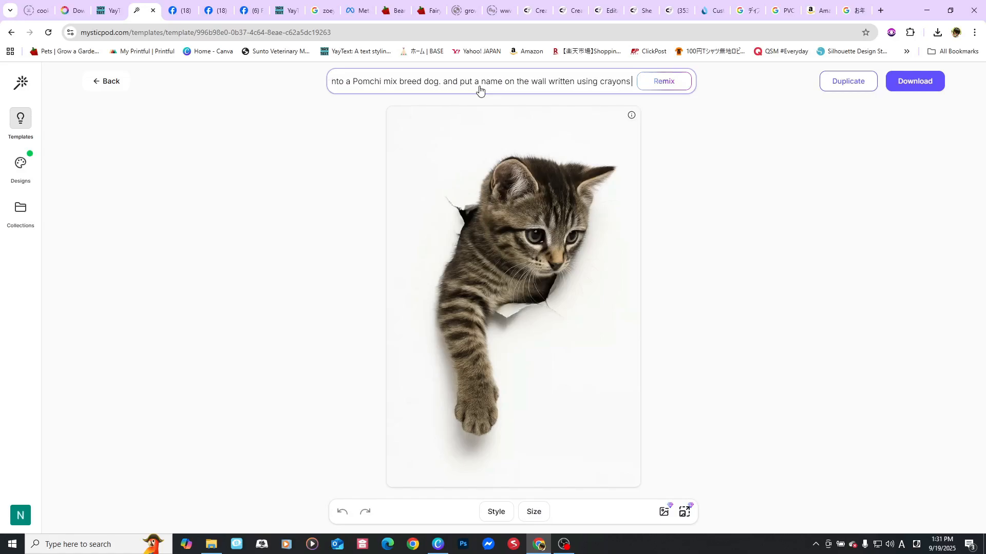
{"action": "type", "text": " \"Cas"}
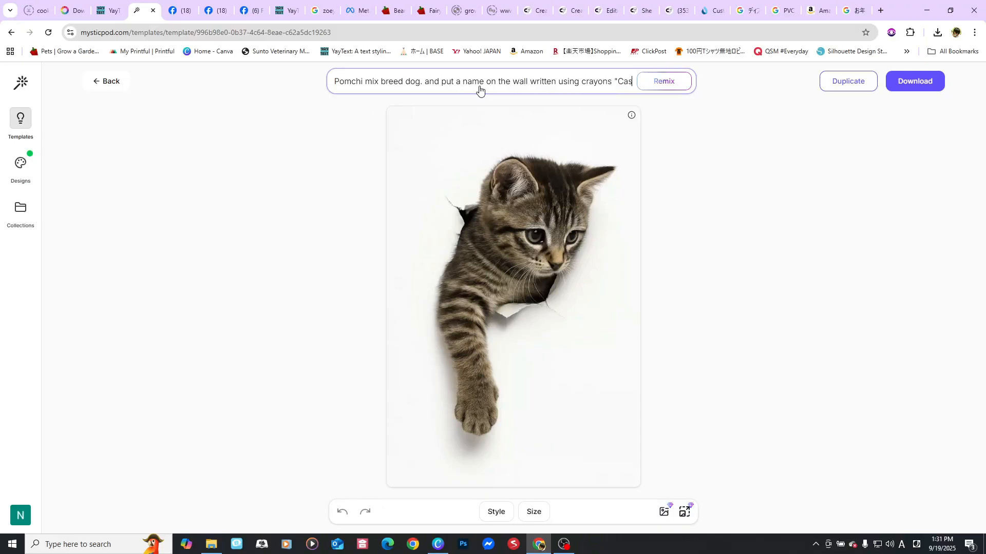
{"action": "type", "text": "per\""}
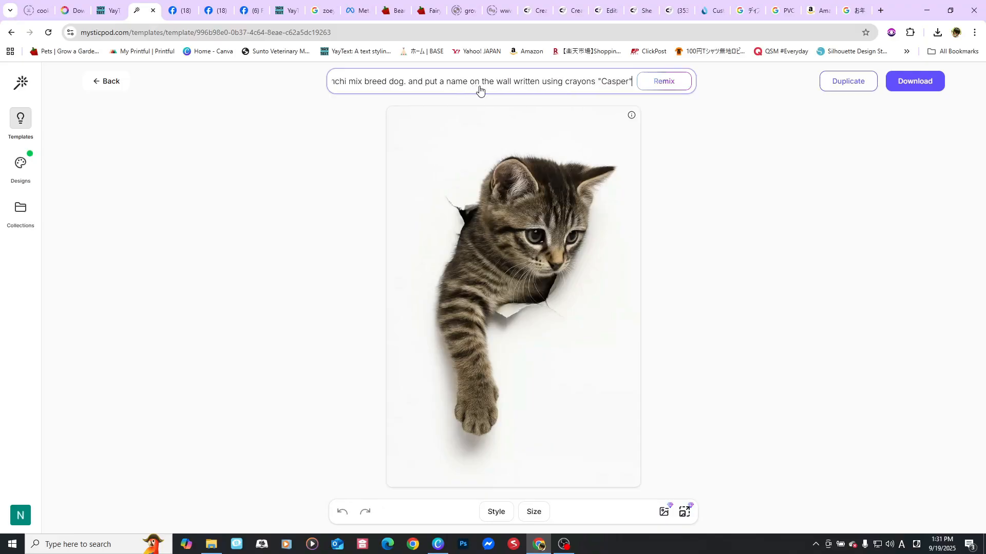
{"action": "left_click", "coordinate": [677, 79]}
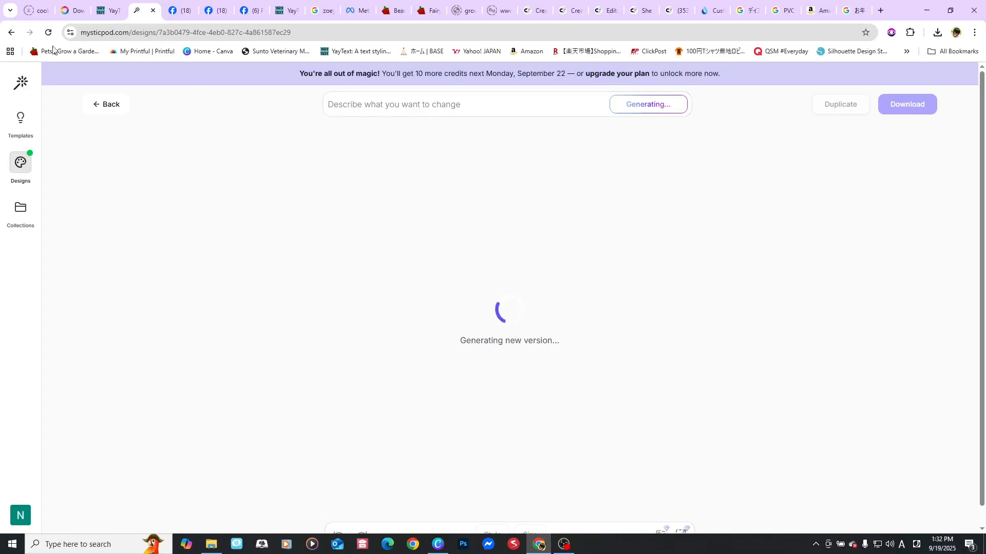
Open the saved designs and examine the fighting girl sticker with the Japanese speech bubble
{"action": "left_click", "coordinate": [10, 32]}
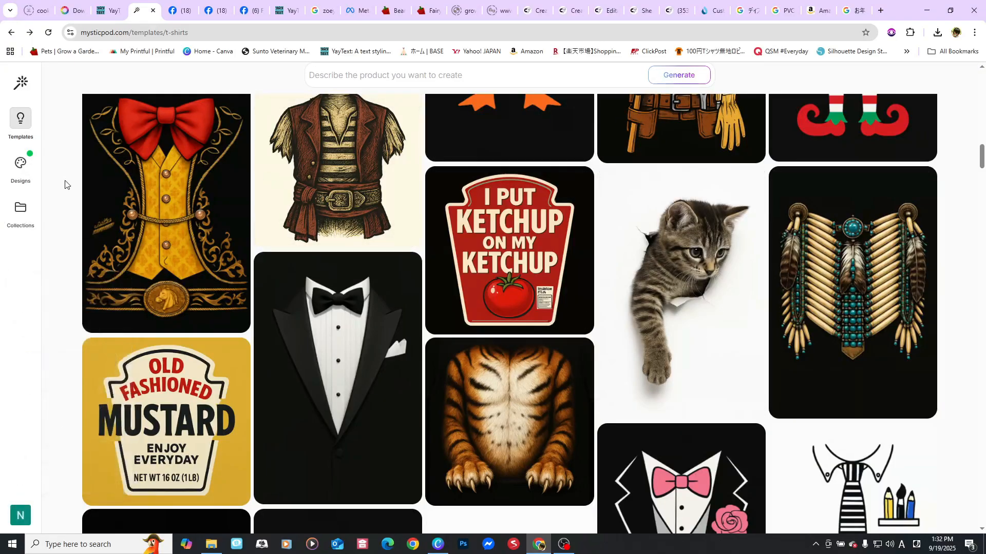
{"action": "left_click", "coordinate": [19, 176]}
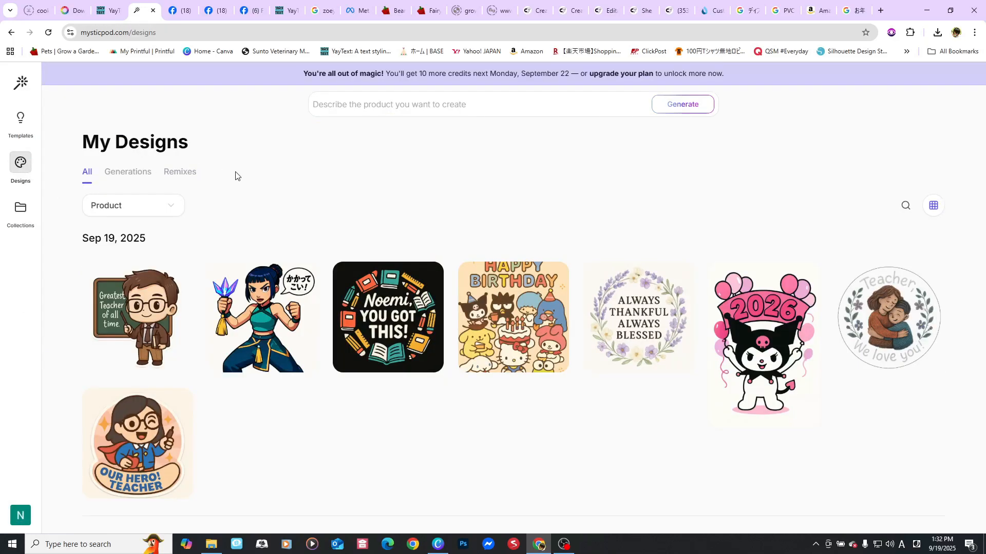
{"action": "left_click", "coordinate": [275, 308]}
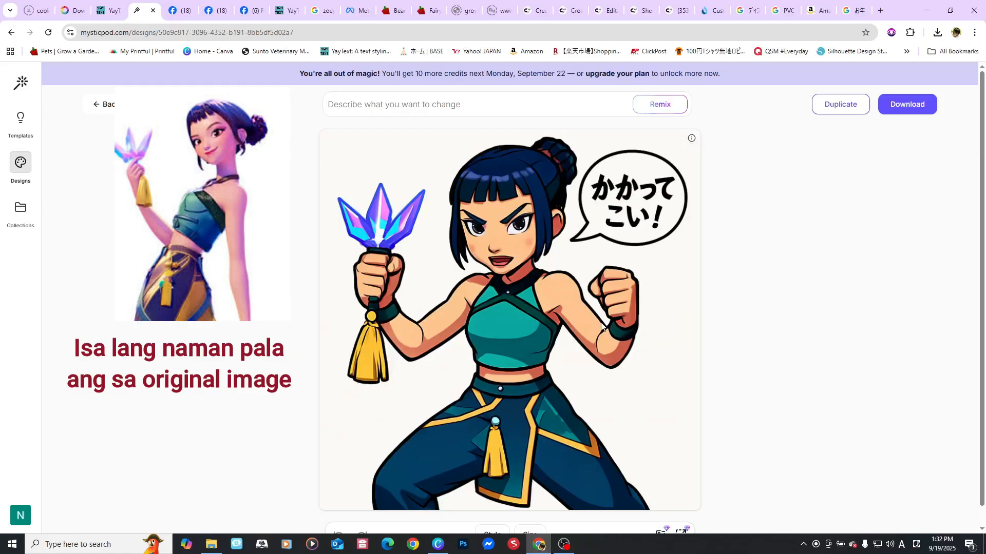
{"action": "scroll", "coordinate": [602, 326], "scroll_direction": "down", "scroll_amount": 1}
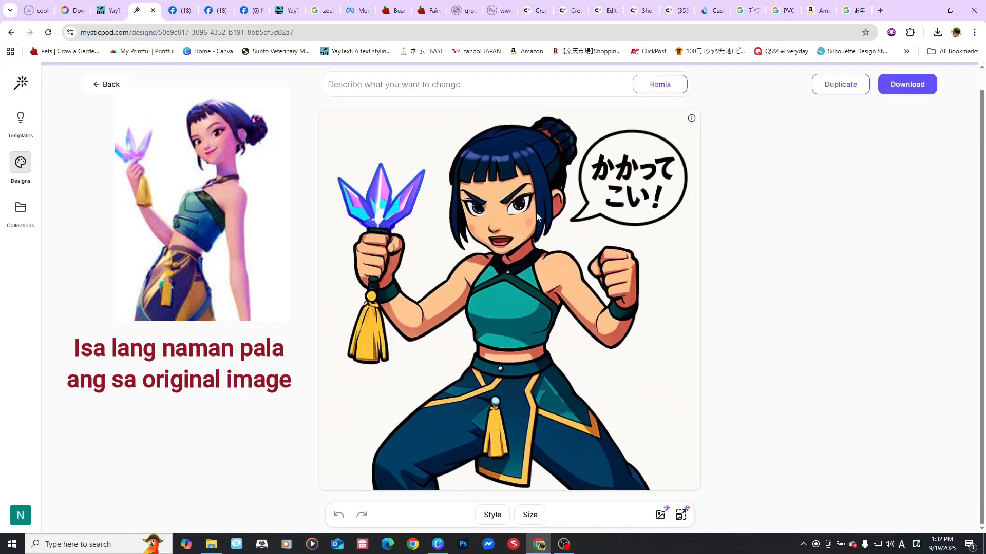
{"action": "scroll", "coordinate": [492, 208], "scroll_direction": "up", "scroll_amount": 1}
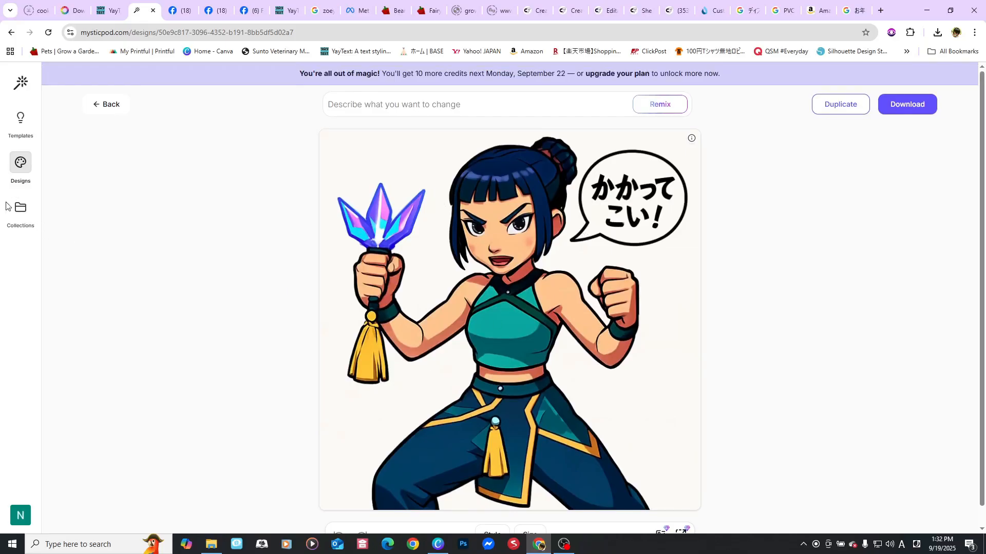
{"action": "left_click", "coordinate": [11, 33]}
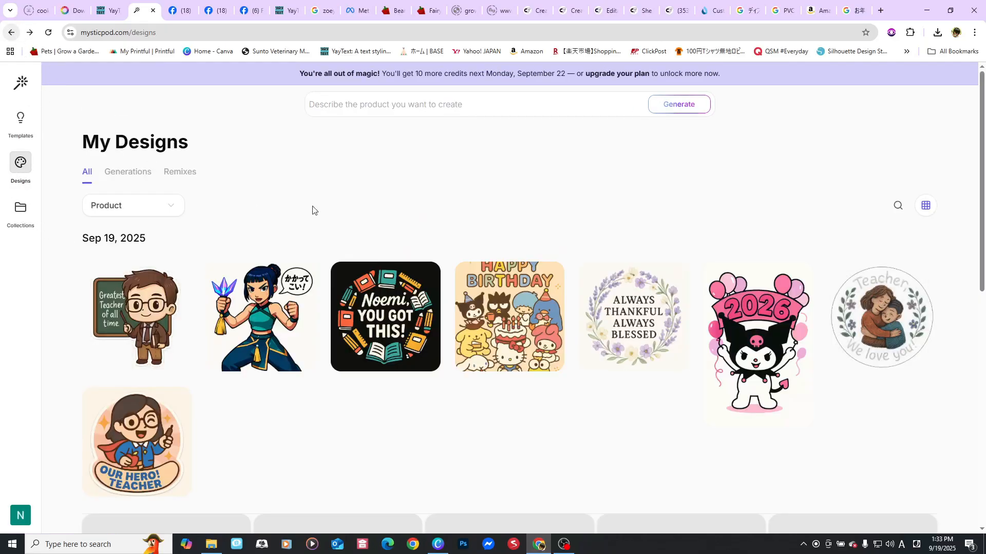
Examine the generated Casper dog design and the "Greatest Teacher of all time" sticker from the saved designs
{"action": "left_click", "coordinate": [145, 316]}
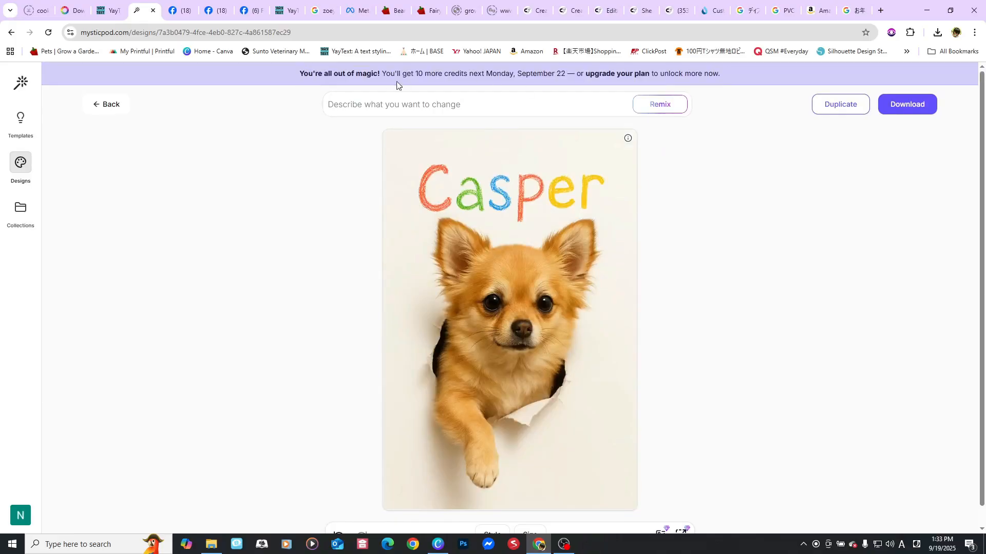
{"action": "scroll", "coordinate": [636, 284], "scroll_direction": "down", "scroll_amount": 1}
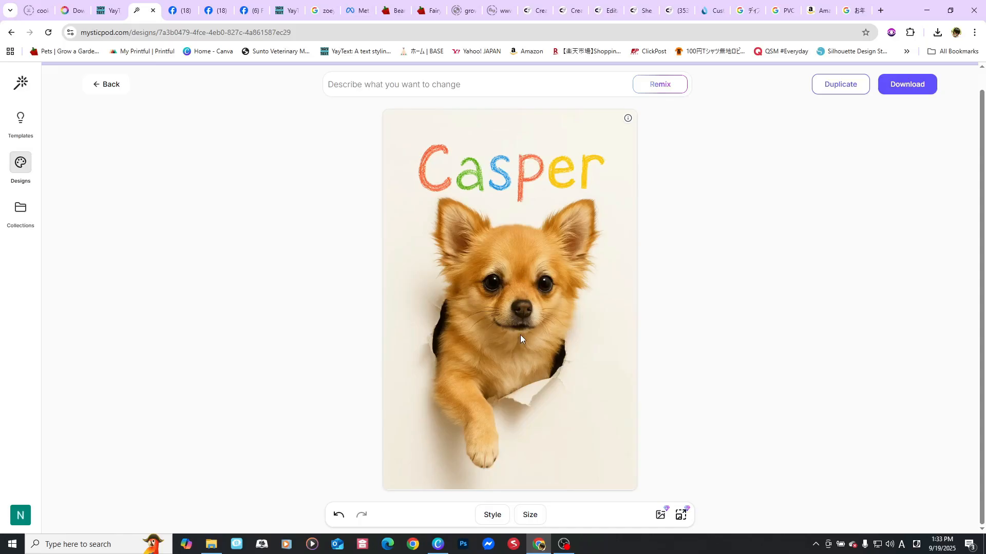
{"action": "left_click", "coordinate": [11, 32]}
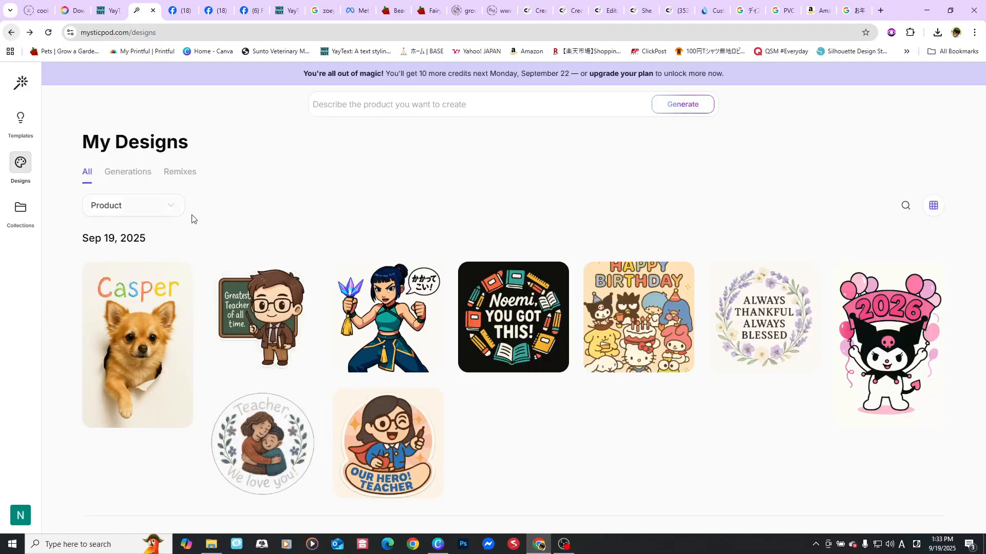
{"action": "left_click", "coordinate": [313, 297]}
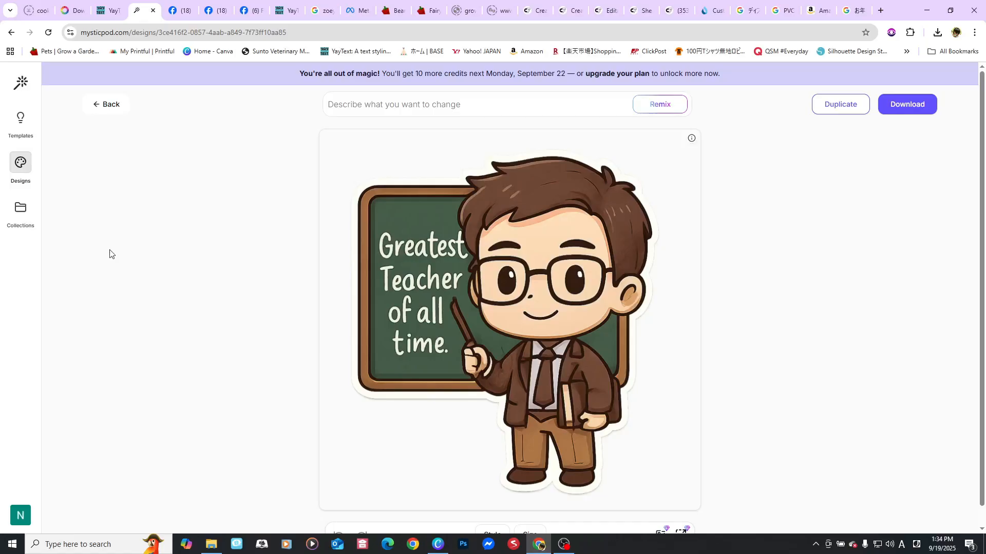
{"action": "left_click", "coordinate": [99, 105]}
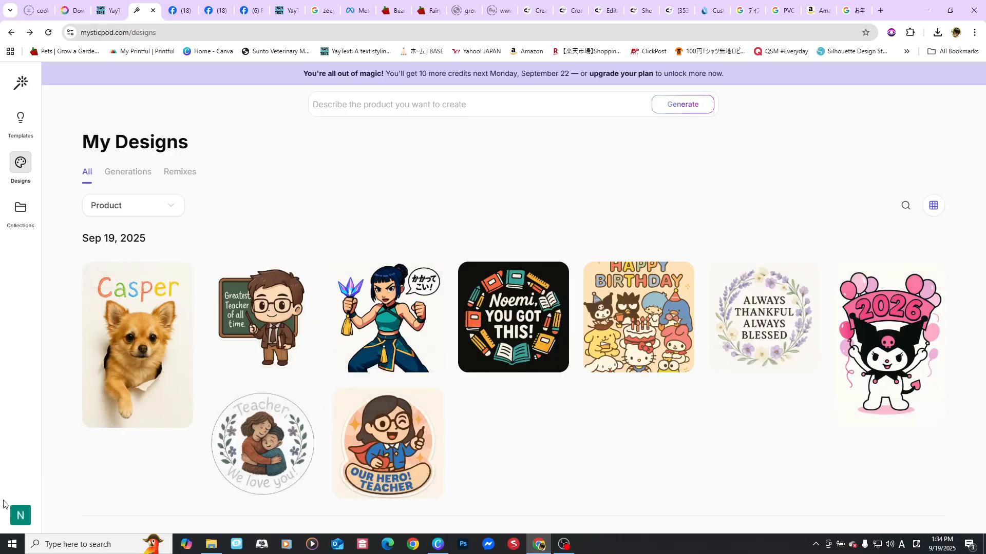
Log out of the current Mystic POD account and sign in with a different Google account
{"action": "left_click", "coordinate": [19, 519]}
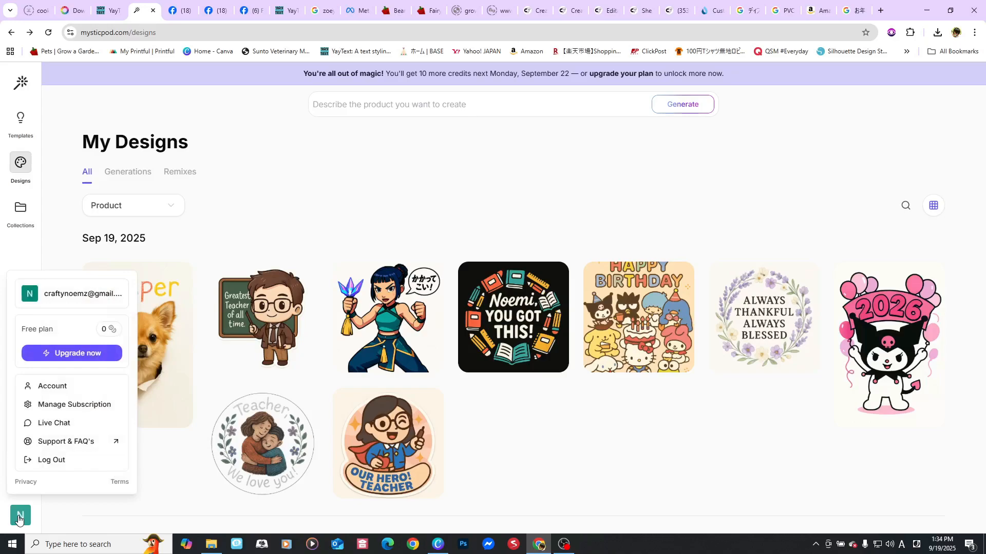
{"action": "left_click", "coordinate": [58, 461]}
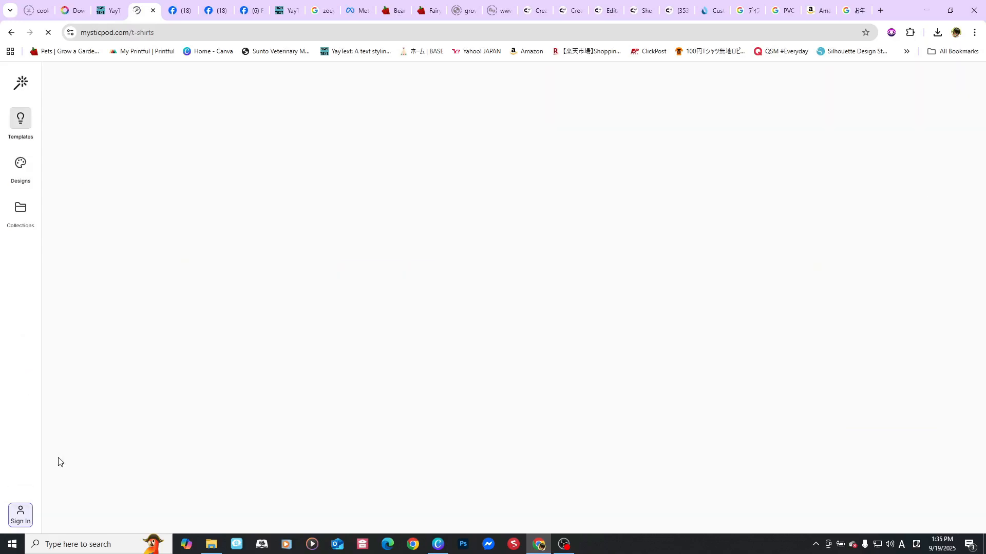
{"action": "left_click", "coordinate": [21, 521]}
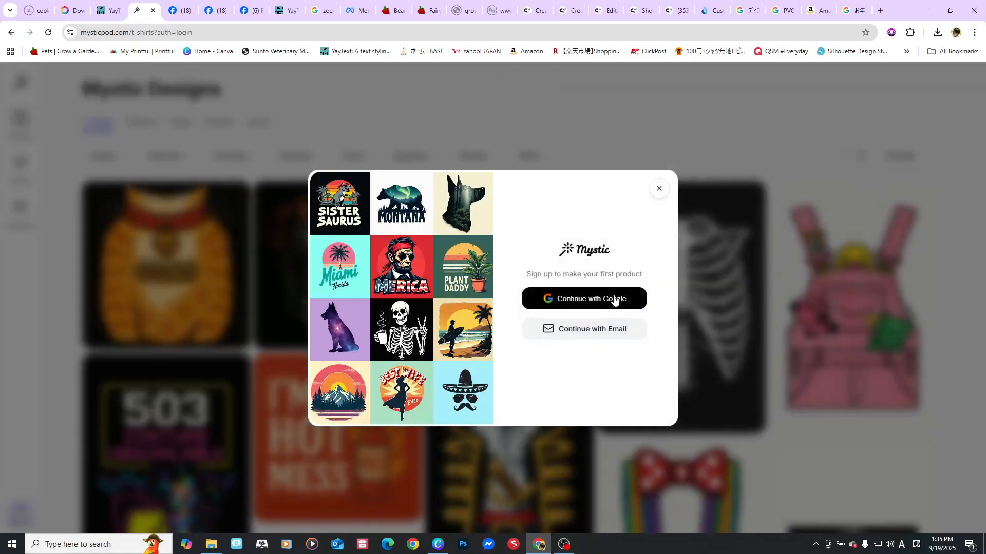
{"action": "left_click", "coordinate": [614, 300]}
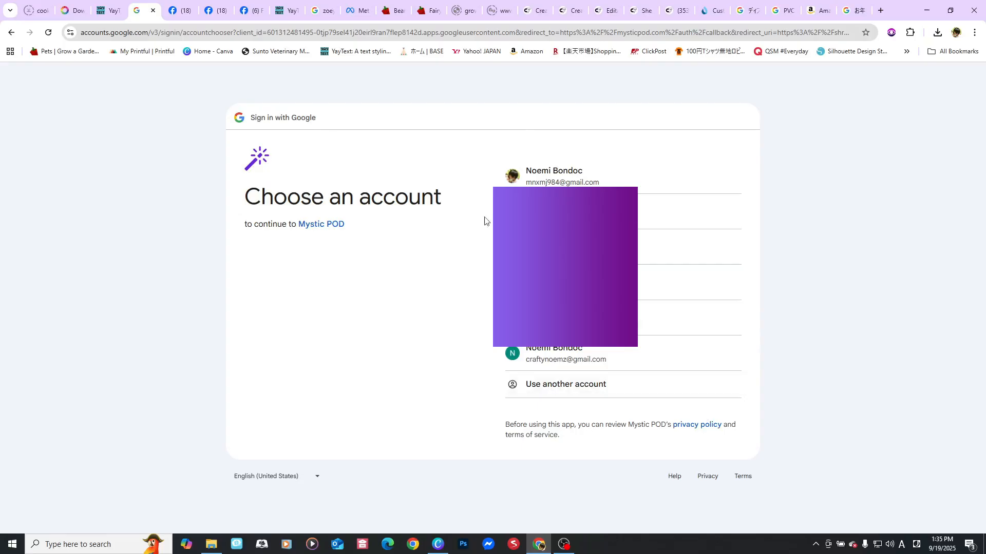
{"action": "left_click", "coordinate": [600, 179]}
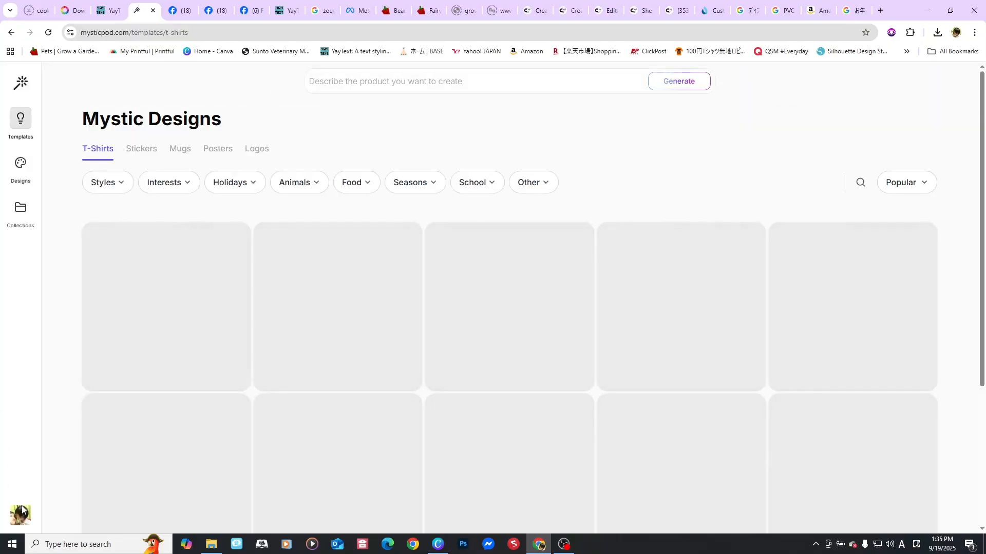
Check the newly signed-in account's plan and remaining credits, and view its saved designs
{"action": "left_click", "coordinate": [22, 512]}
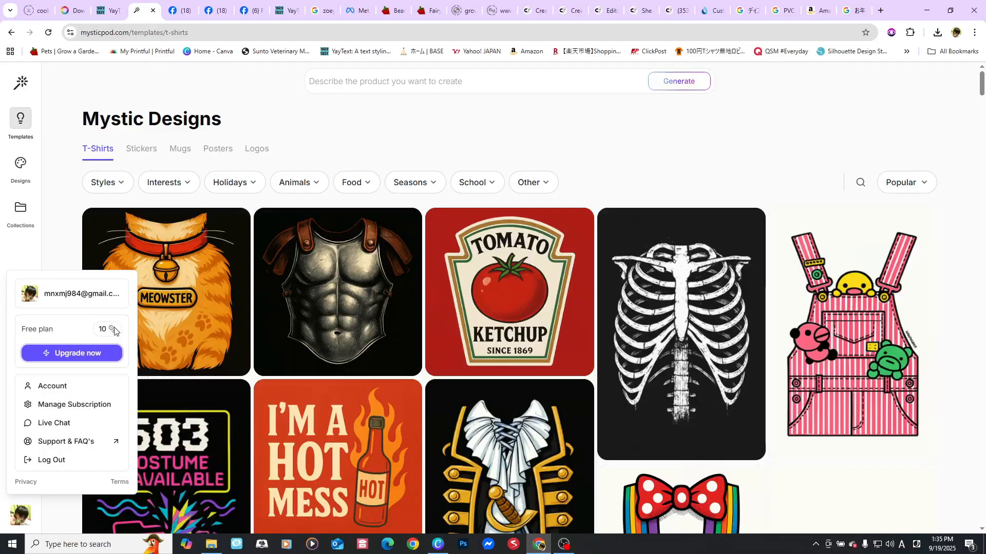
{"action": "left_click", "coordinate": [343, 119]}
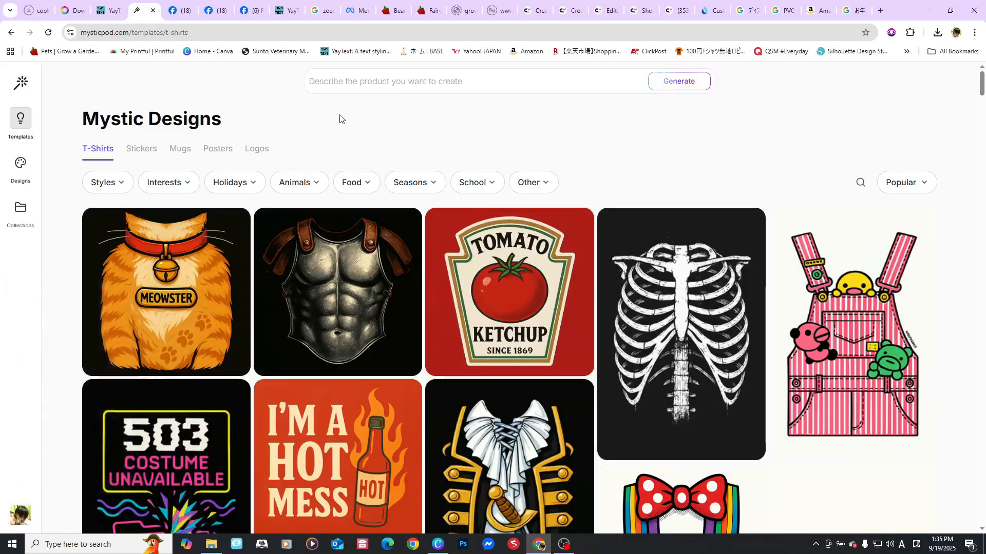
{"action": "left_click", "coordinate": [21, 164]}
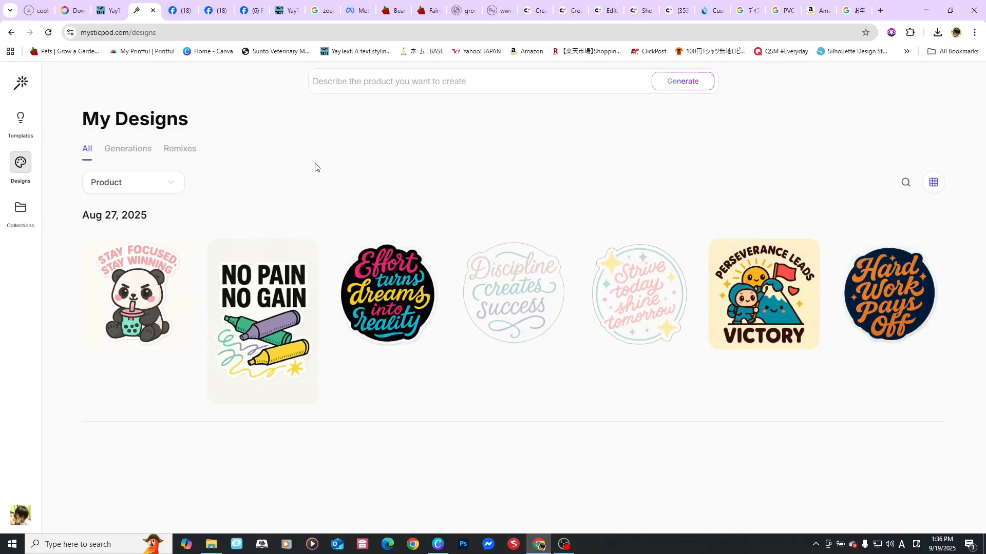
Generate a design from the prompt "I want a T-shirt design. OnePiece anime, with Chopper as the main character. very lively and cute with neon colors."
{"action": "left_click", "coordinate": [27, 90]}
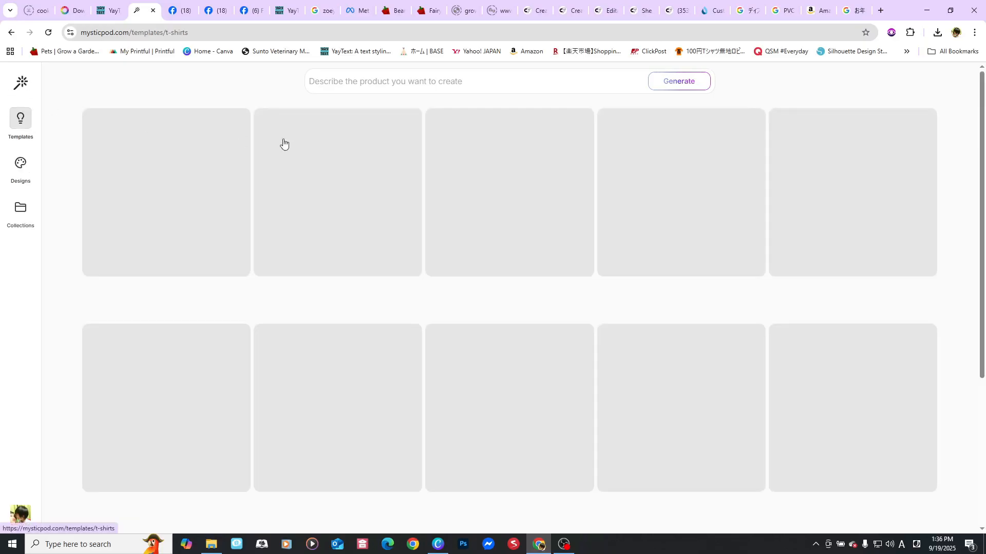
{"action": "left_click", "coordinate": [385, 82]}
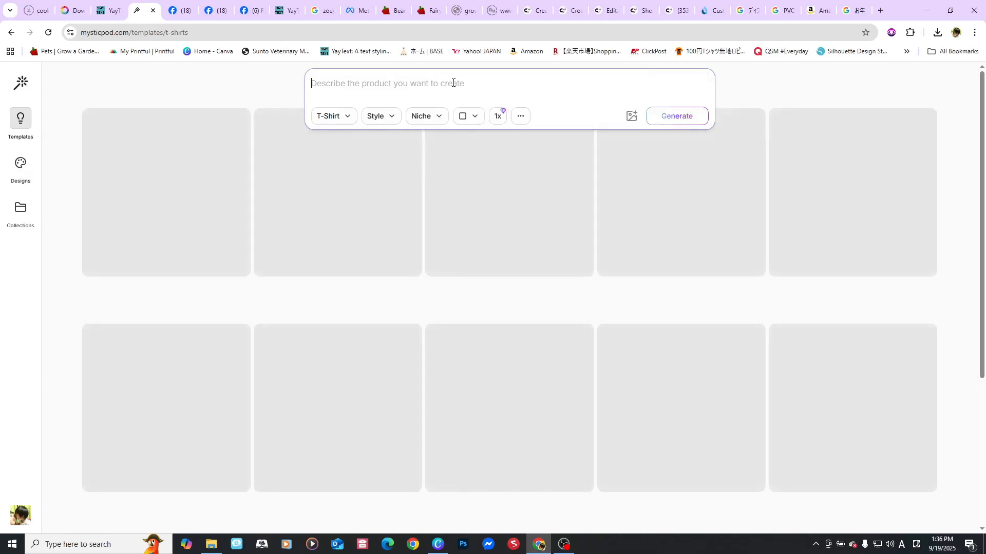
{"action": "type", "text": "I want "}
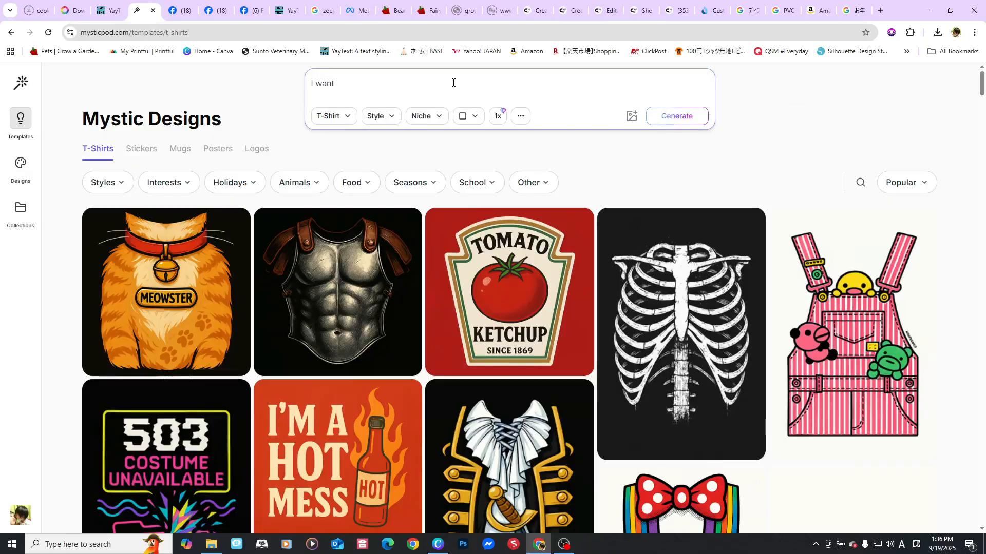
{"action": "type", "text": "a sti"}
{"action": "key", "text": "BackSpace"}
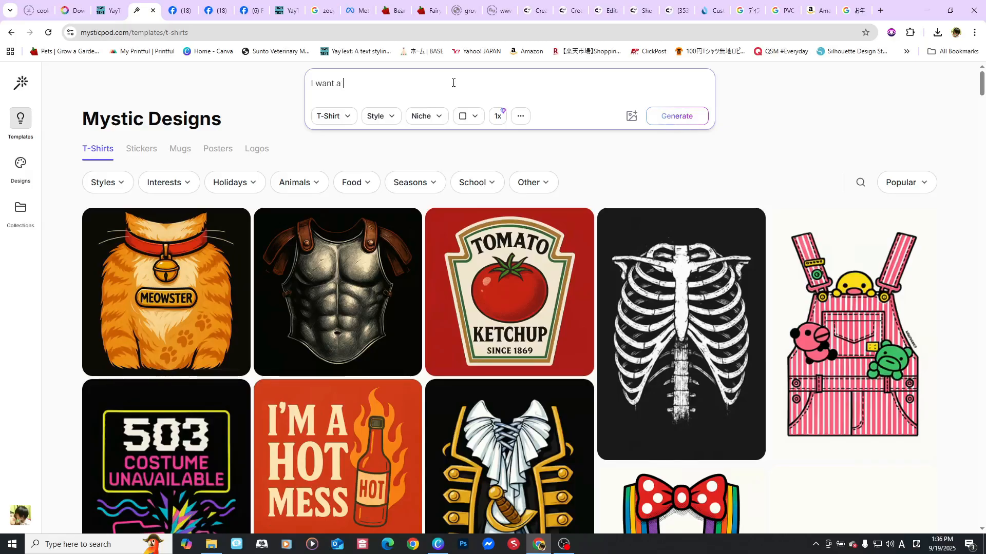
{"action": "type", "text": "T-shirt design"}
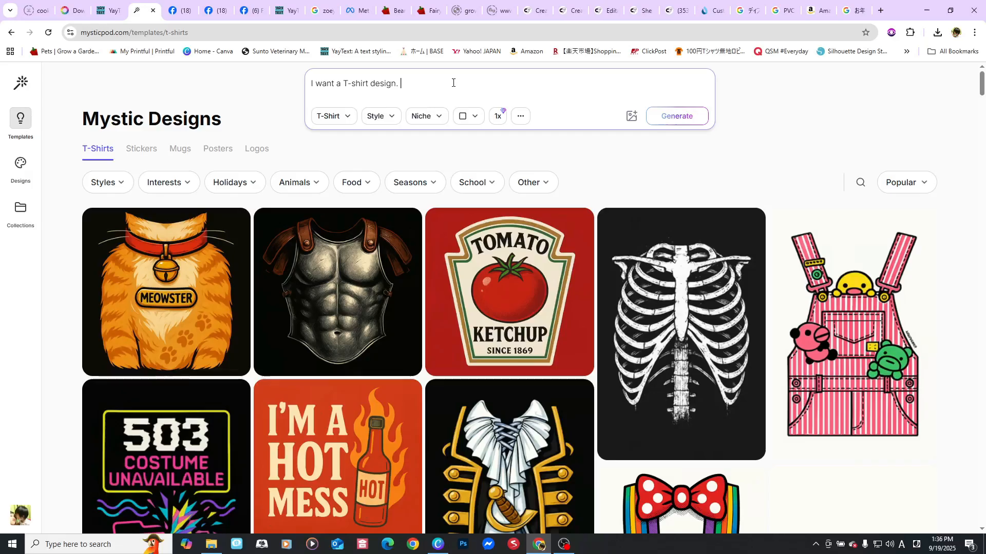
{"action": "type", "text": ". OnePiece anime, with Chopper"}
{"action": "type", "text": "as the main ch"}
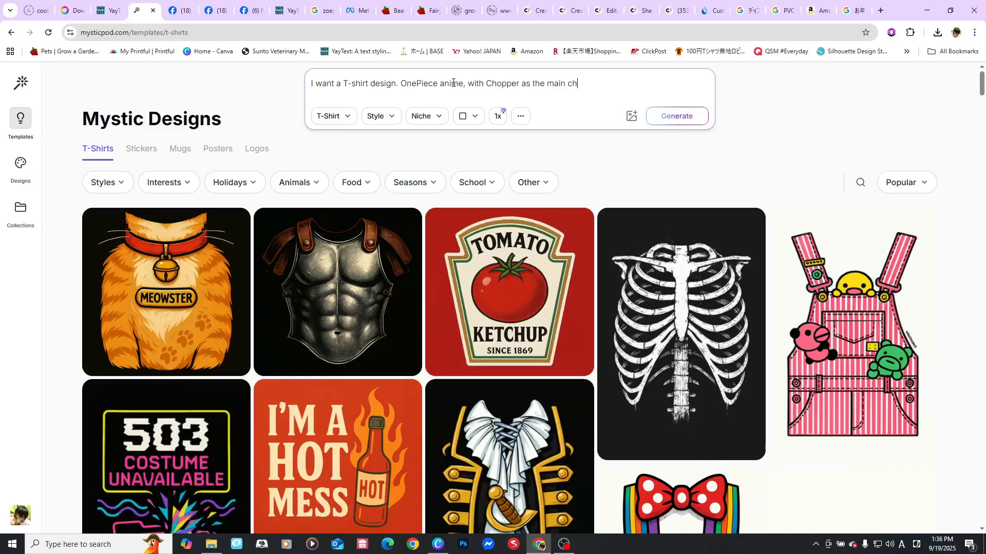
{"action": "type", "text": "aracter. very lively an"}
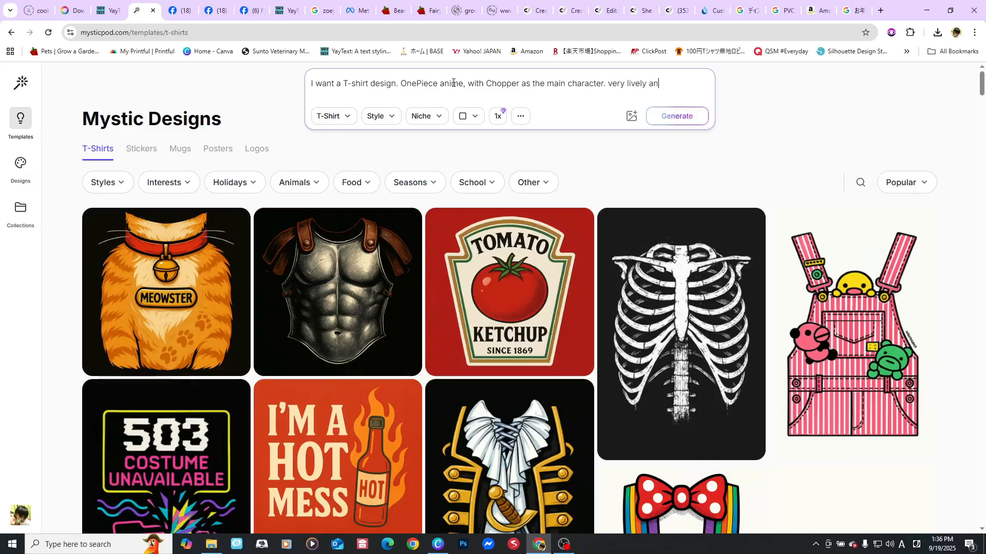
{"action": "type", "text": "d cute with neon colors."}
{"action": "left_click", "coordinate": [688, 120]}
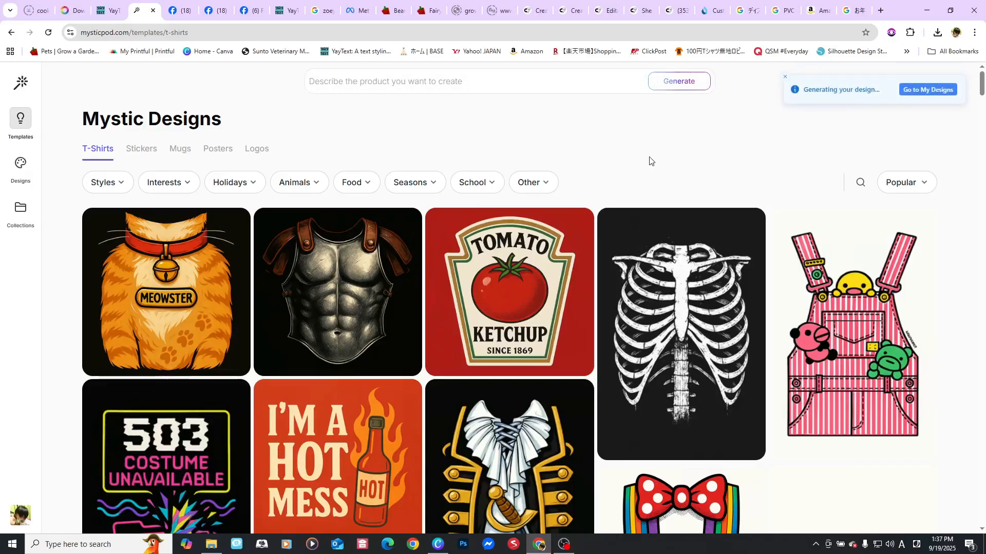
Browse the T-shirt templates, looking over the costume, autumn, Halloween and medical-themed designs
{"action": "scroll", "coordinate": [642, 287], "scroll_direction": "down", "scroll_amount": 8}
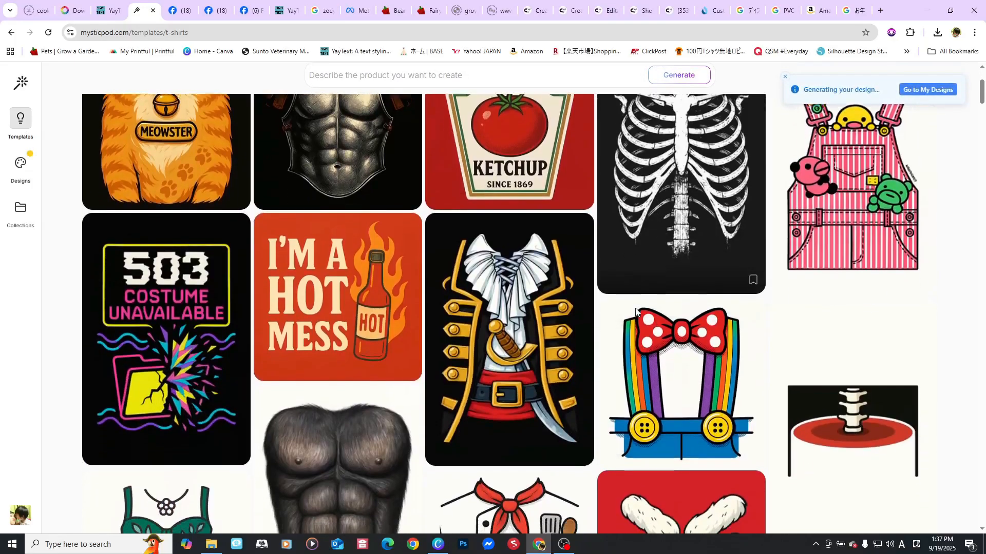
{"action": "scroll", "coordinate": [635, 312], "scroll_direction": "down", "scroll_amount": 3}
{"action": "scroll", "coordinate": [721, 314], "scroll_direction": "down", "scroll_amount": 9}
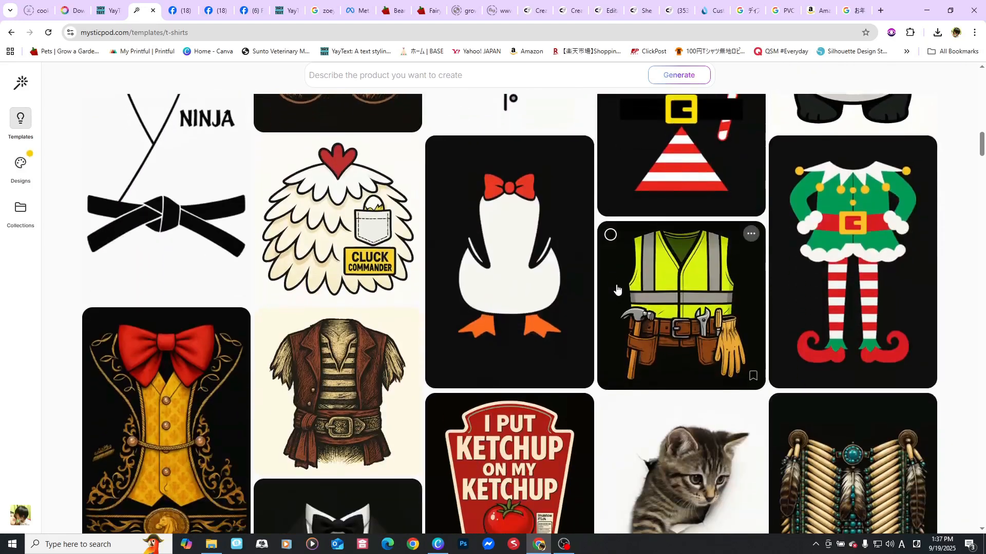
{"action": "scroll", "coordinate": [616, 289], "scroll_direction": "down", "scroll_amount": 11}
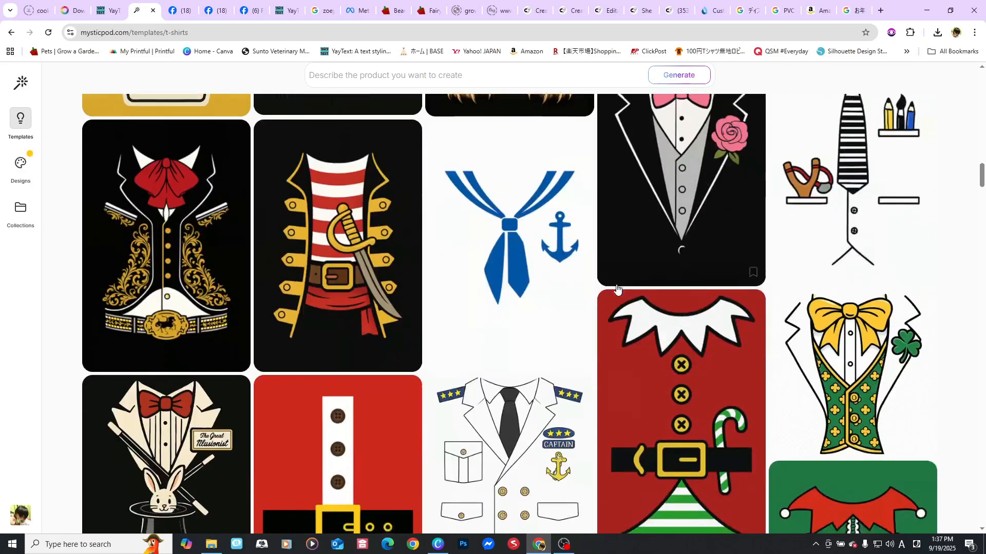
{"action": "scroll", "coordinate": [617, 290], "scroll_direction": "down", "scroll_amount": 13}
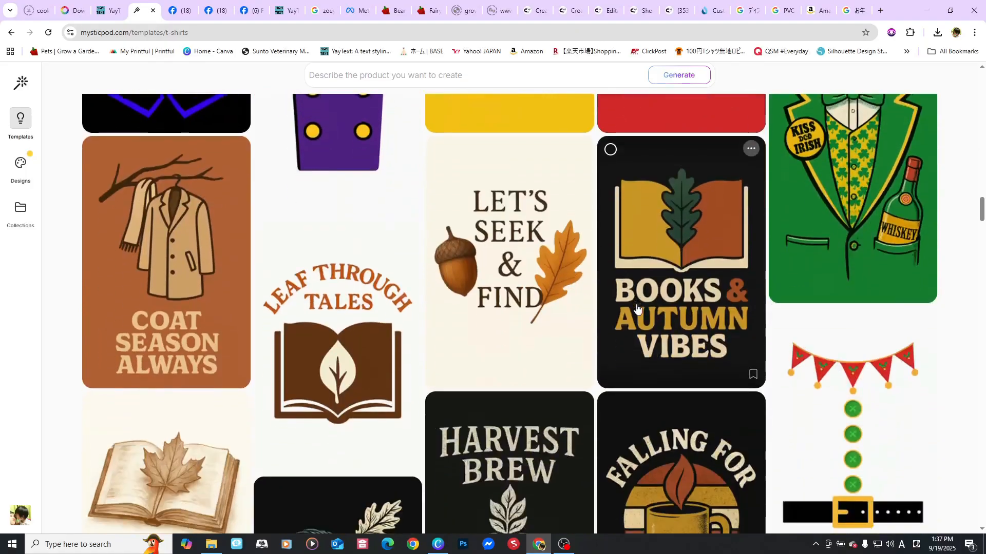
{"action": "scroll", "coordinate": [639, 305], "scroll_direction": "down", "scroll_amount": 2}
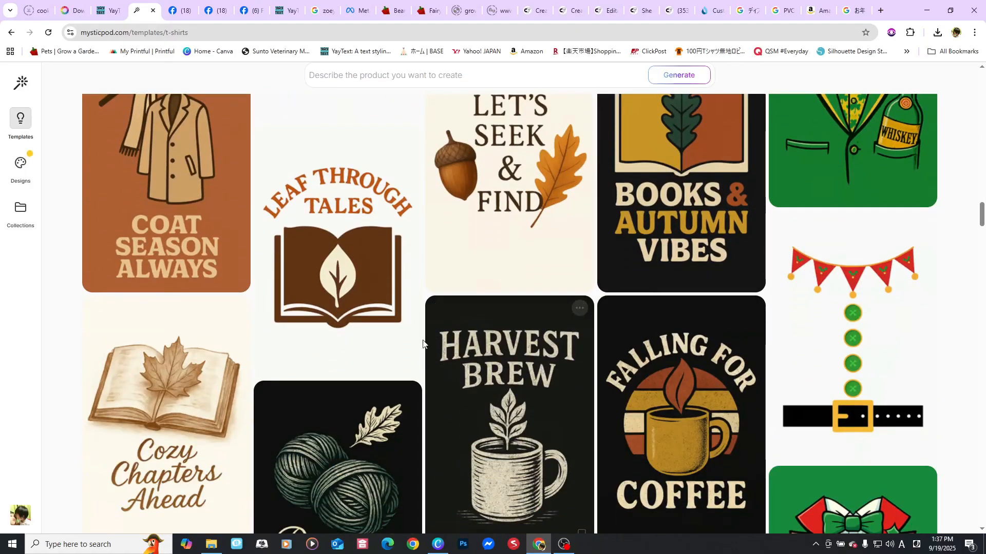
{"action": "scroll", "coordinate": [426, 349], "scroll_direction": "down", "scroll_amount": 10}
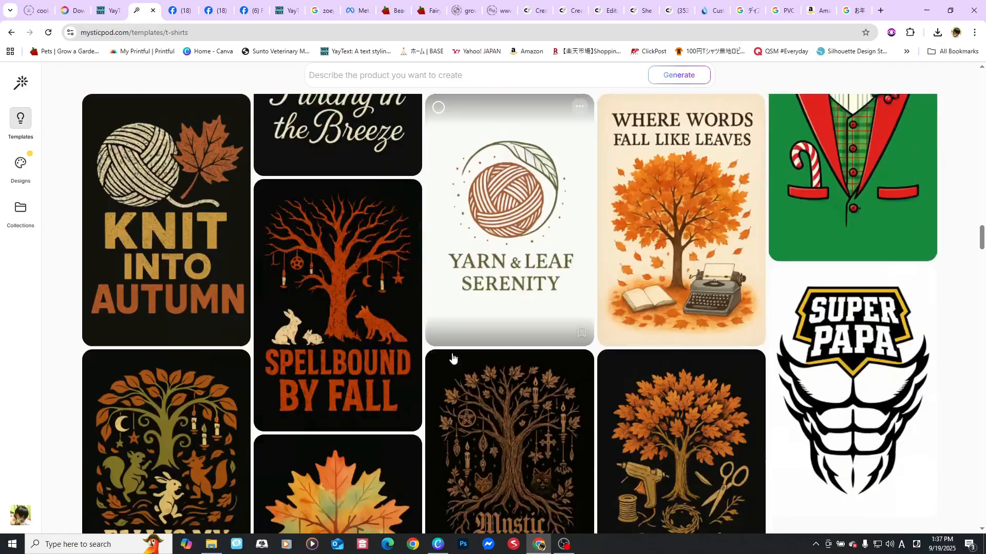
{"action": "scroll", "coordinate": [629, 380], "scroll_direction": "down", "scroll_amount": 10}
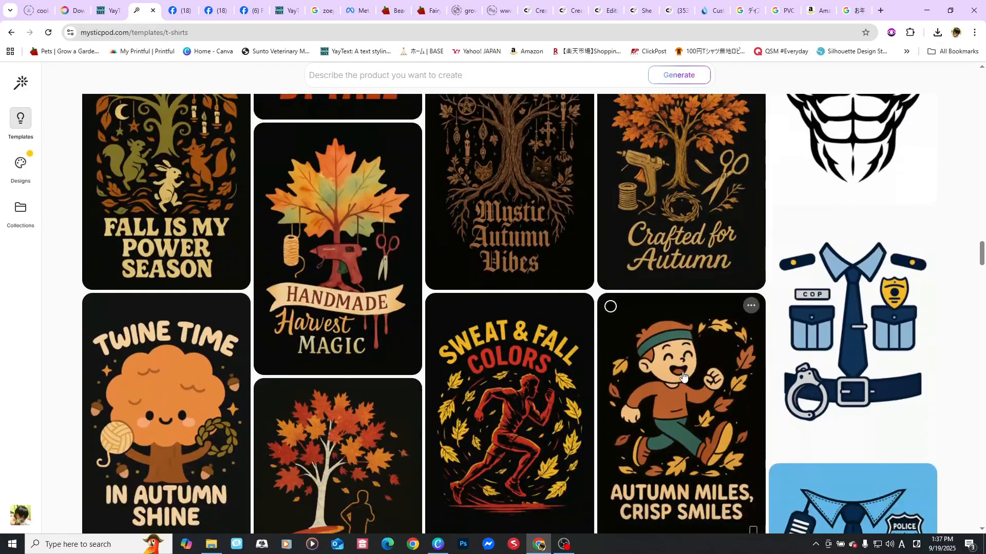
{"action": "scroll", "coordinate": [683, 376], "scroll_direction": "down", "scroll_amount": 10}
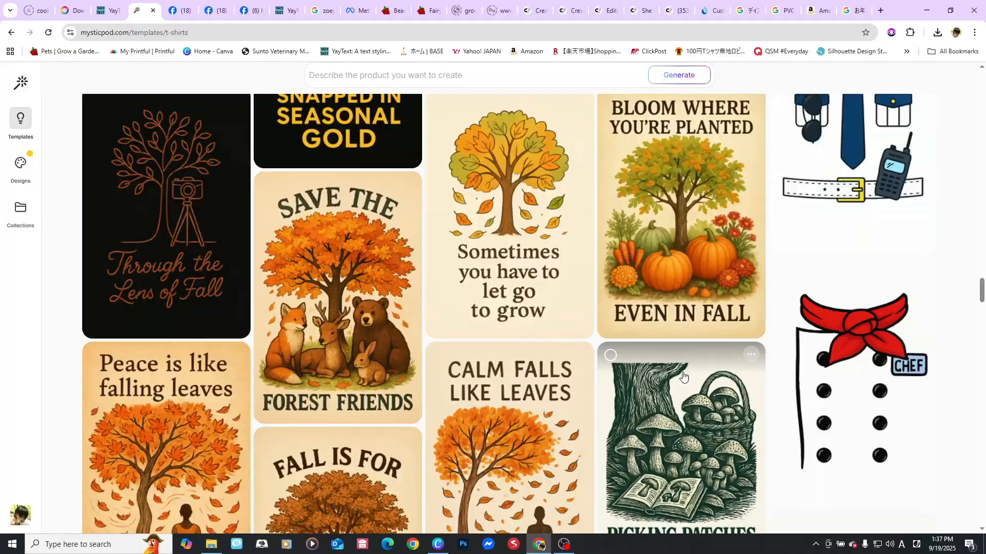
{"action": "scroll", "coordinate": [682, 376], "scroll_direction": "down", "scroll_amount": 4}
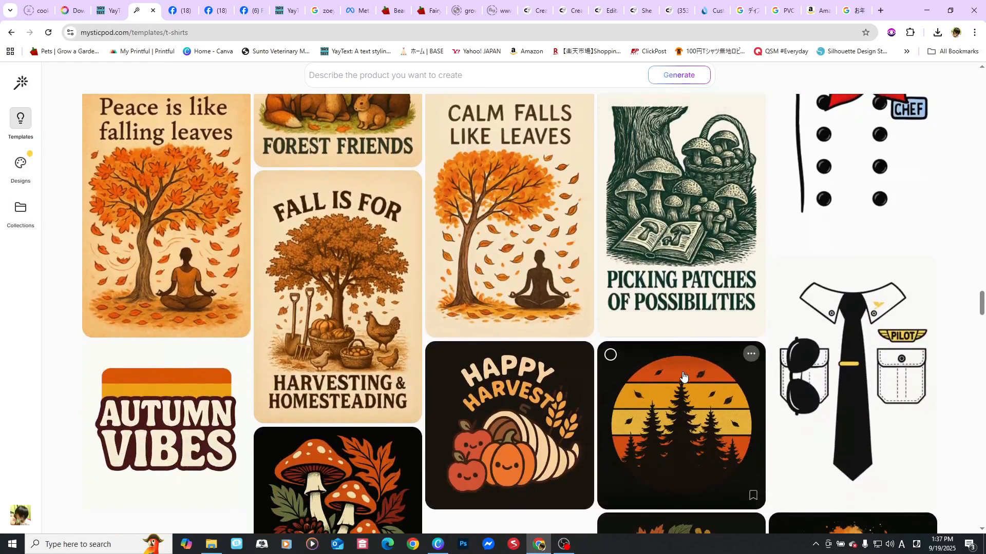
{"action": "scroll", "coordinate": [682, 376], "scroll_direction": "down", "scroll_amount": 4}
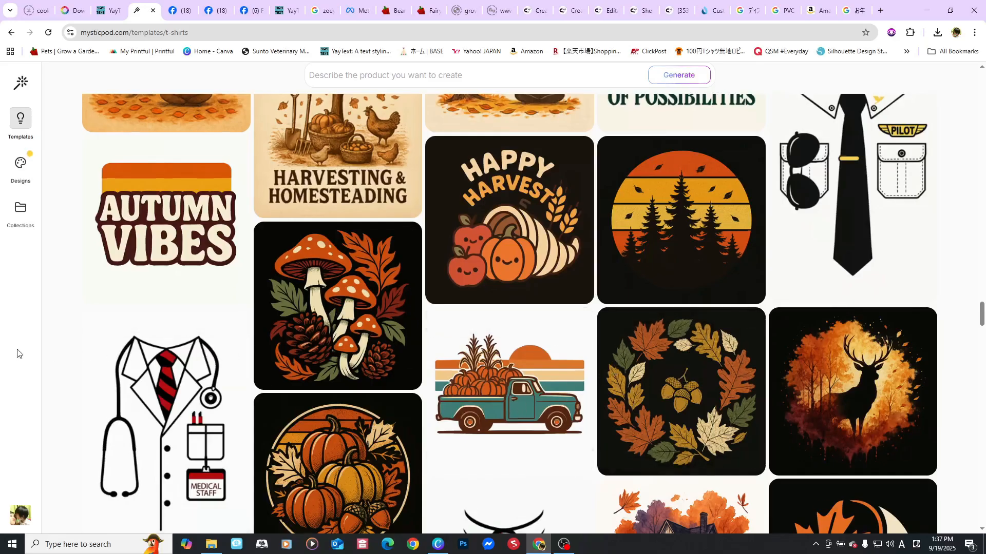
{"action": "scroll", "coordinate": [515, 379], "scroll_direction": "down", "scroll_amount": 6}
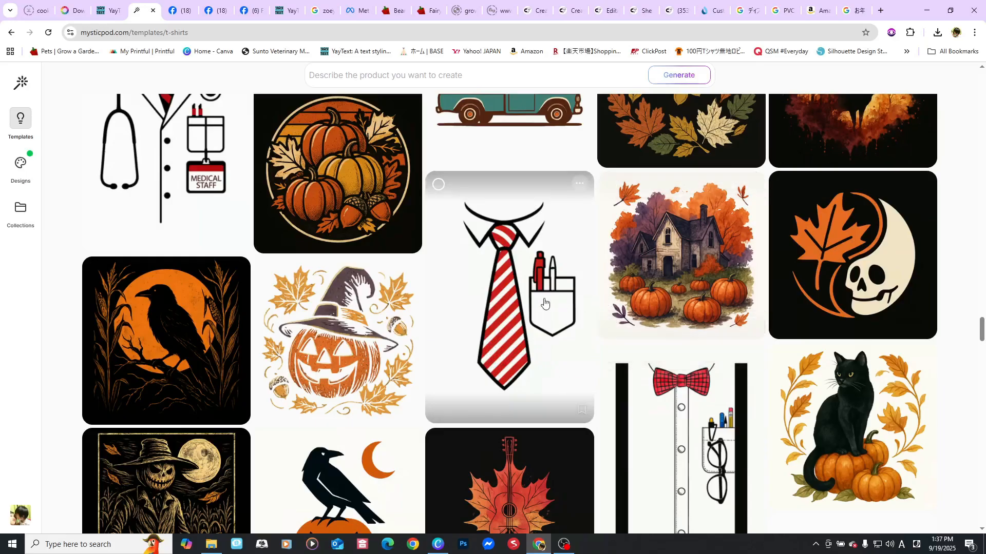
{"action": "scroll", "coordinate": [541, 303], "scroll_direction": "down", "scroll_amount": 2}
{"action": "scroll", "coordinate": [541, 303], "scroll_direction": "down", "scroll_amount": 1}
{"action": "scroll", "coordinate": [741, 323], "scroll_direction": "down", "scroll_amount": 3}
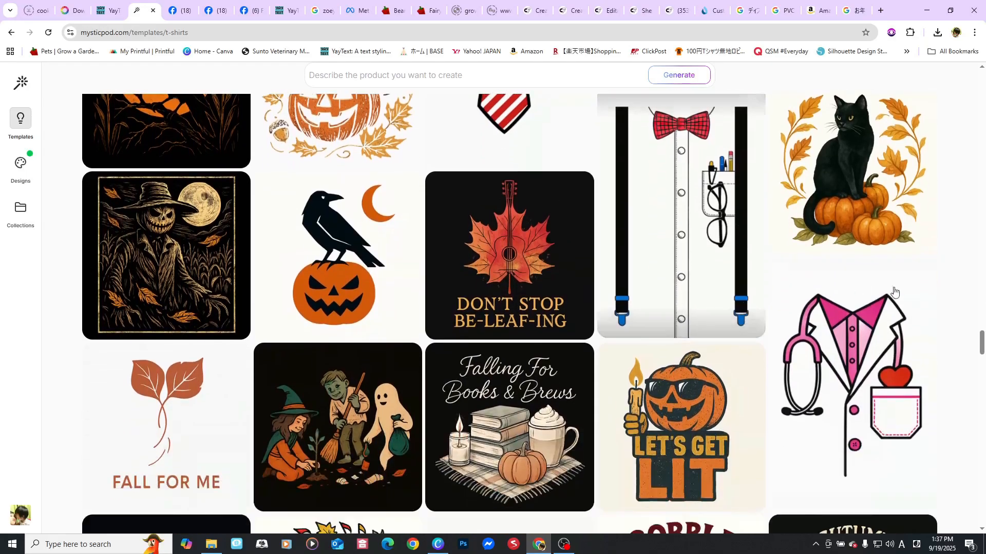
{"action": "scroll", "coordinate": [928, 294], "scroll_direction": "down", "scroll_amount": 2}
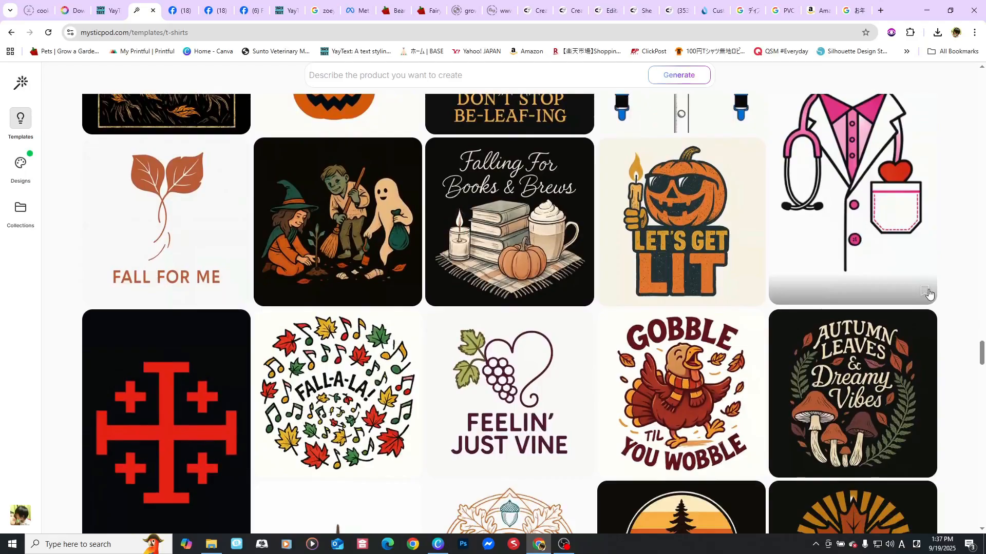
{"action": "scroll", "coordinate": [929, 293], "scroll_direction": "down", "scroll_amount": 3}
{"action": "scroll", "coordinate": [810, 226], "scroll_direction": "up", "scroll_amount": 4}
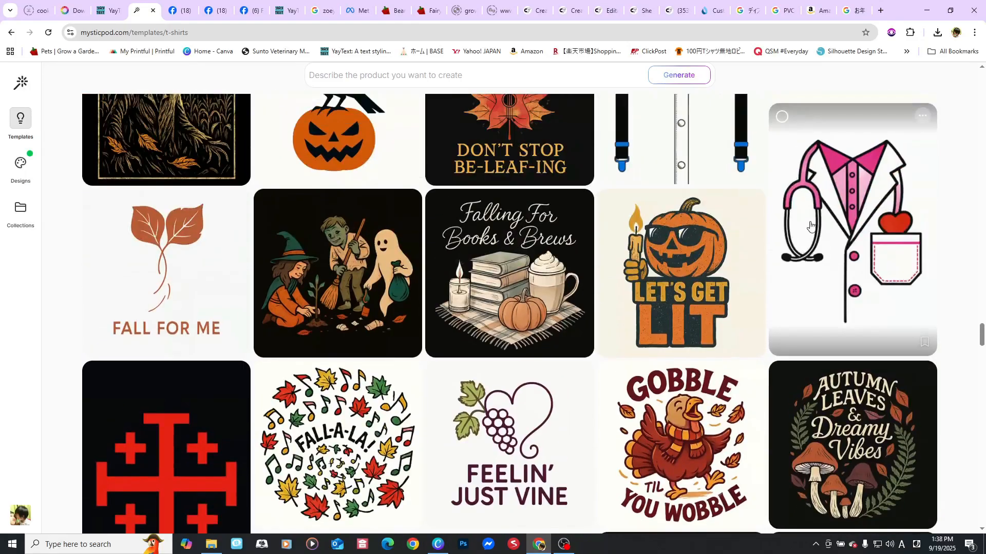
Remix the pink stethoscope coat template with the prompt "Change this into a dentist theme. and put the word 'Brush your teeth before you sleep'"
{"action": "left_click", "coordinate": [827, 226]}
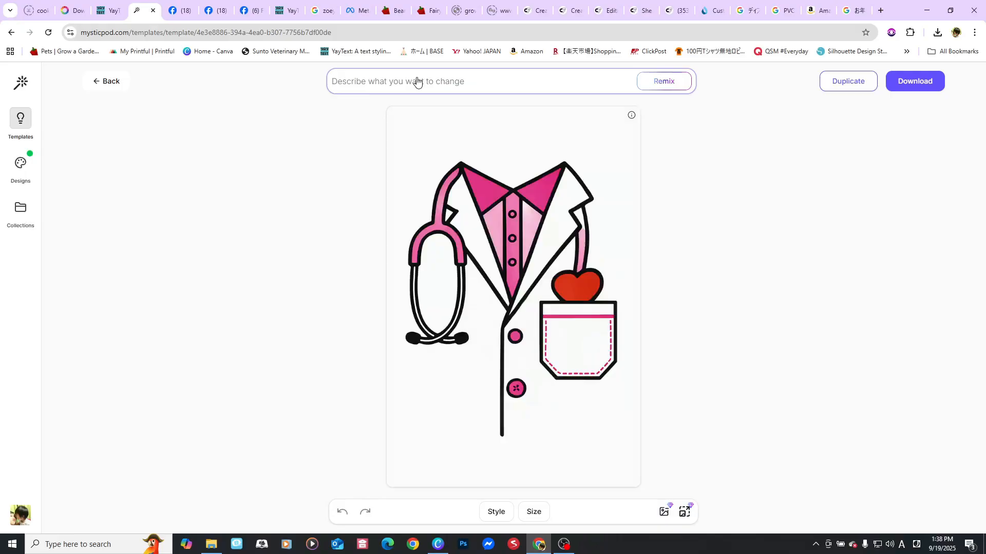
{"action": "type", "text": "Change th"}
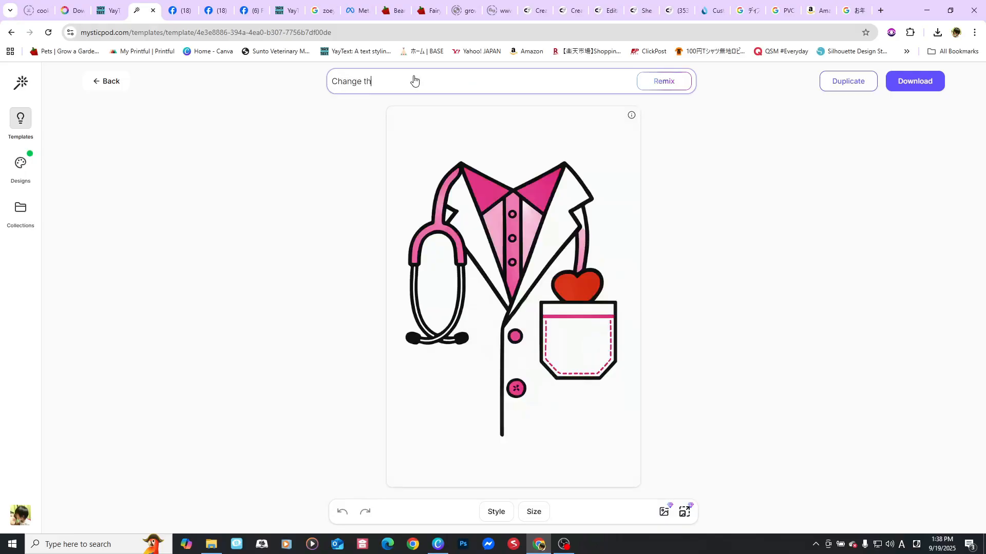
{"action": "type", "text": "is into a dentist th"}
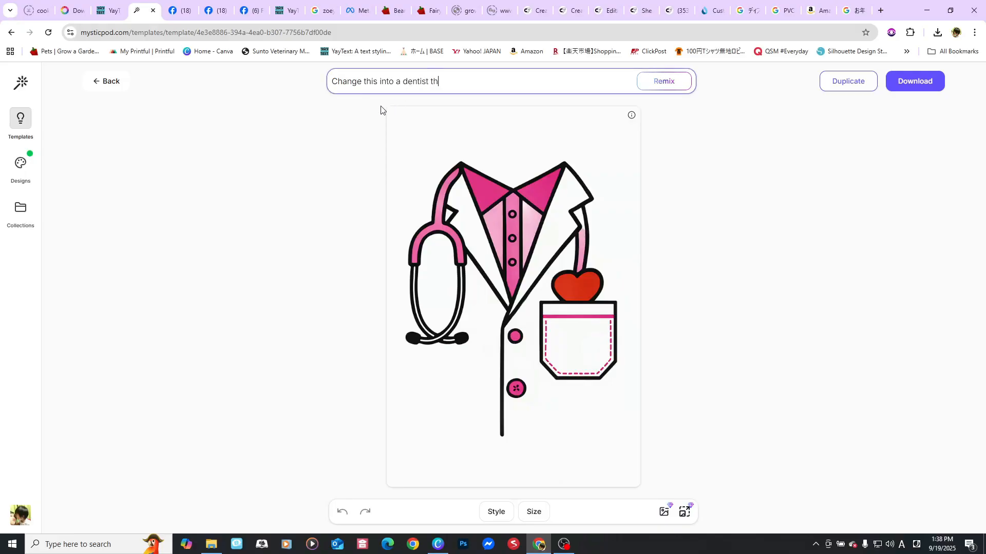
{"action": "type", "text": "eme. and put the word \"Brush"}
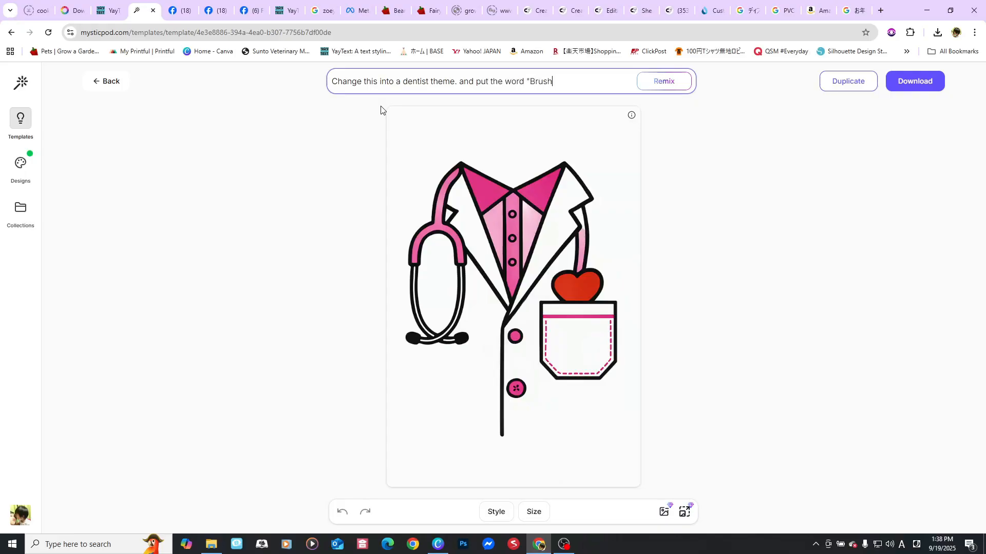
{"action": "type", "text": " your teeth before you sleep"}
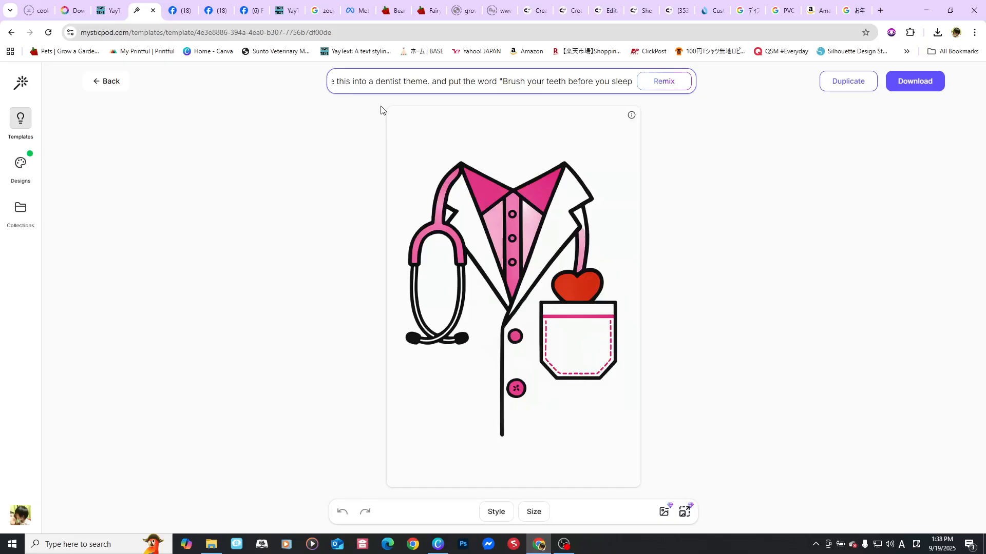
{"action": "type", "text": "\""}
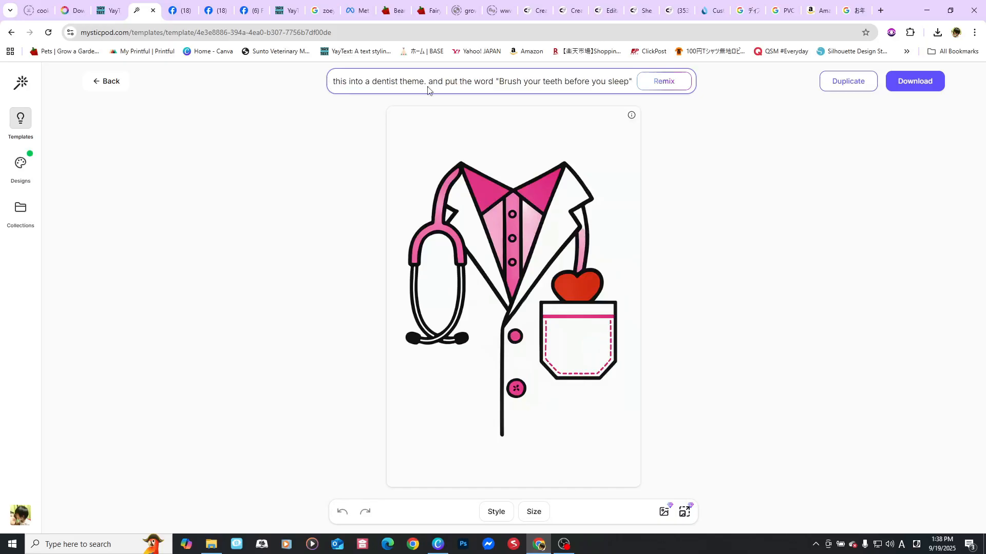
{"action": "left_click", "coordinate": [669, 82]}
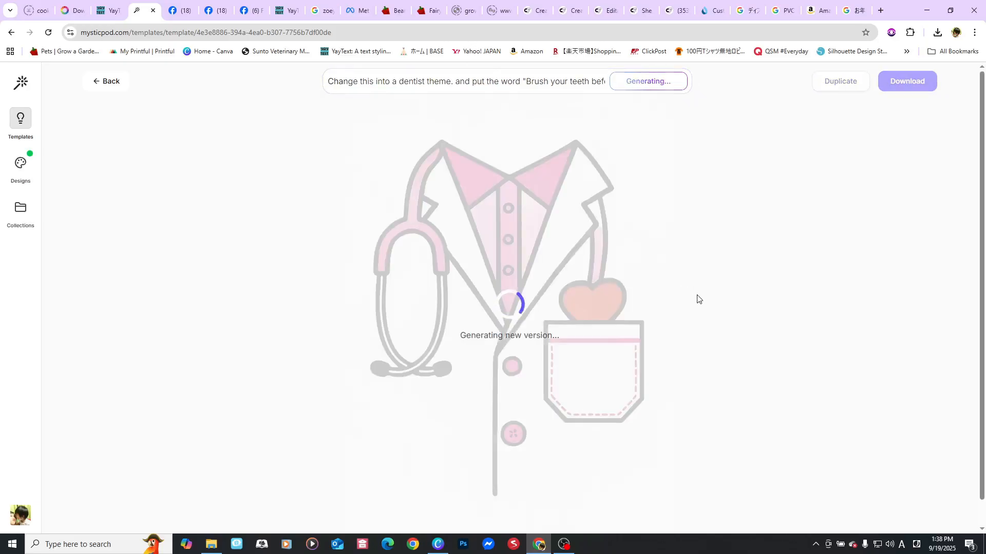
Open the saved designs and examine the neon Chopper design and the dentist-themed remix
{"action": "left_click", "coordinate": [23, 170]}
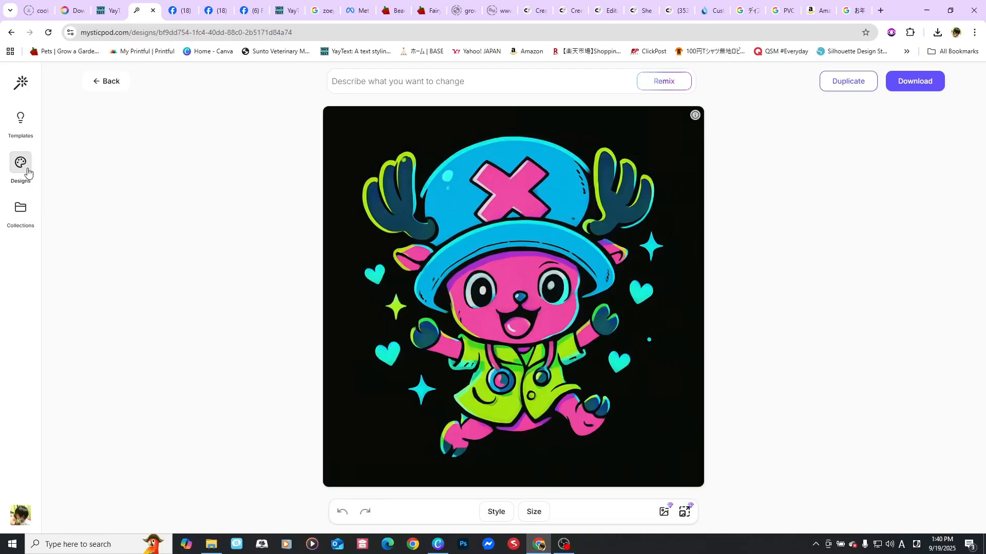
{"action": "left_click", "coordinate": [23, 128]}
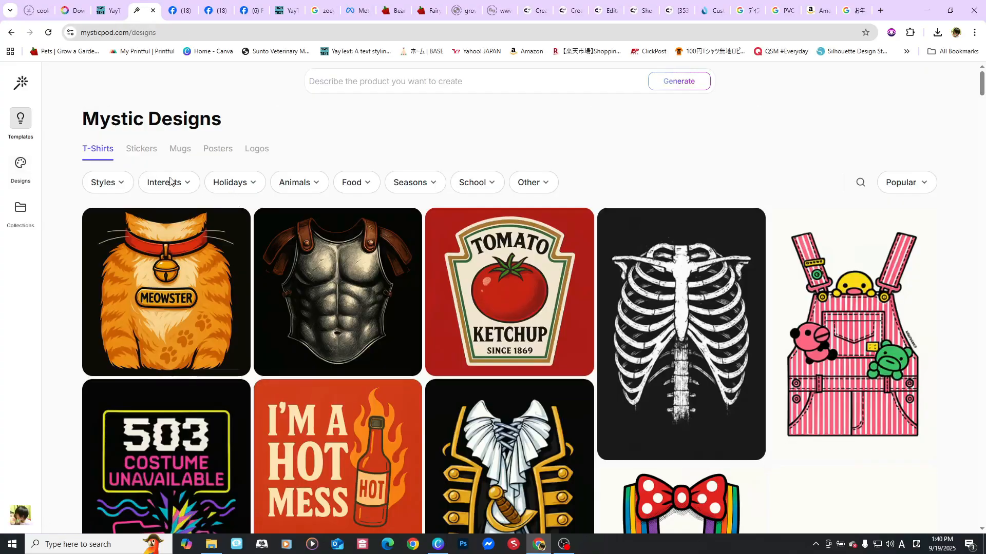
{"action": "left_click", "coordinate": [21, 164]}
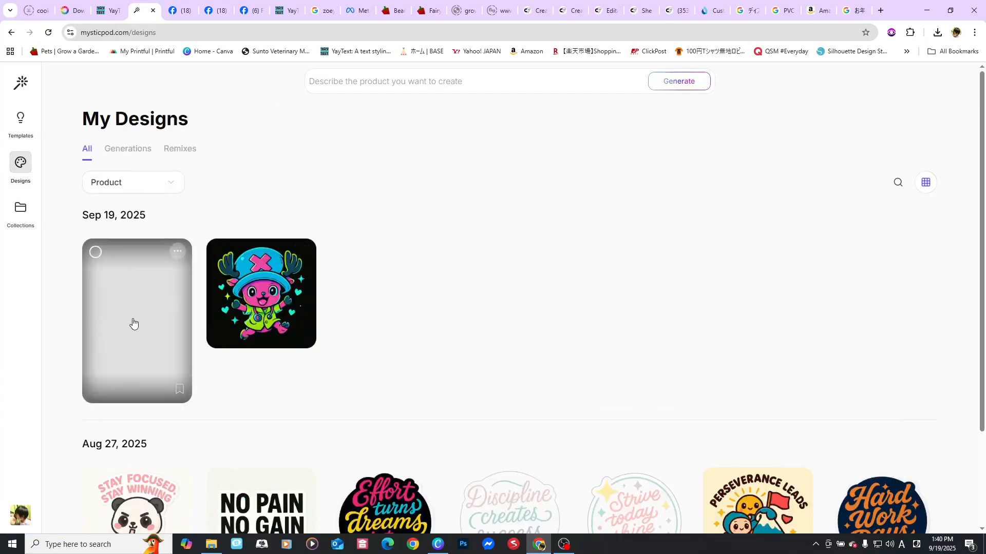
{"action": "left_click", "coordinate": [172, 294]}
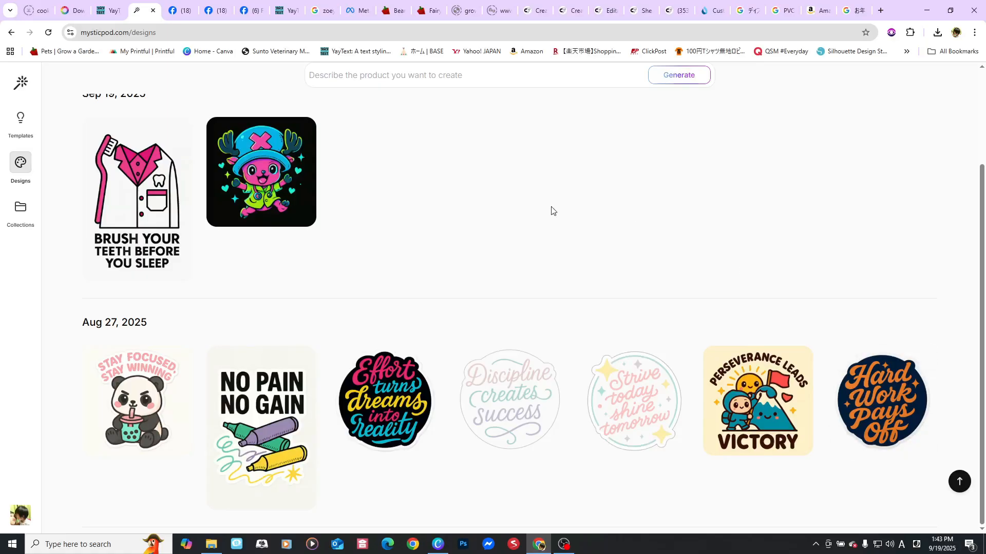
{"action": "scroll", "coordinate": [551, 211], "scroll_direction": "up", "scroll_amount": 2}
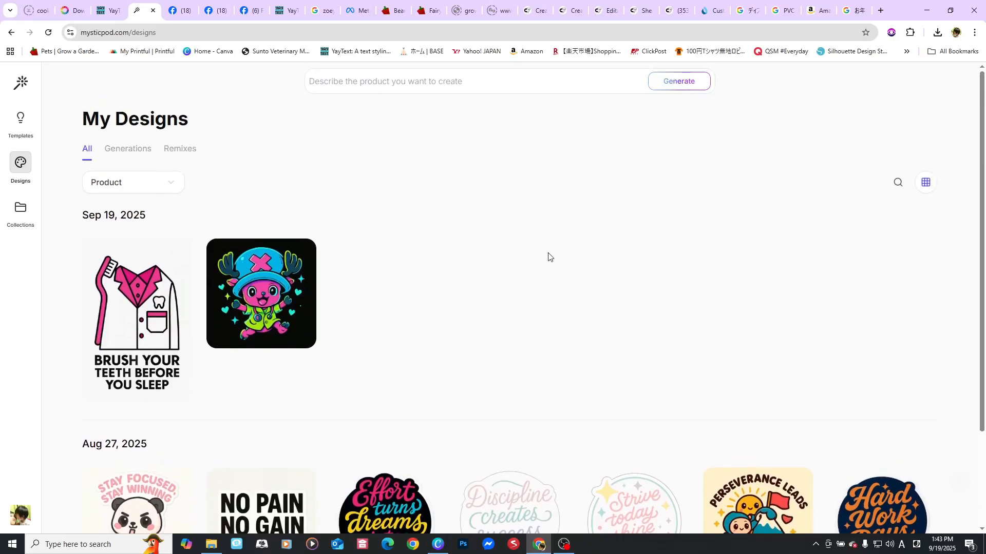
{"action": "scroll", "coordinate": [552, 284], "scroll_direction": "down", "scroll_amount": 2}
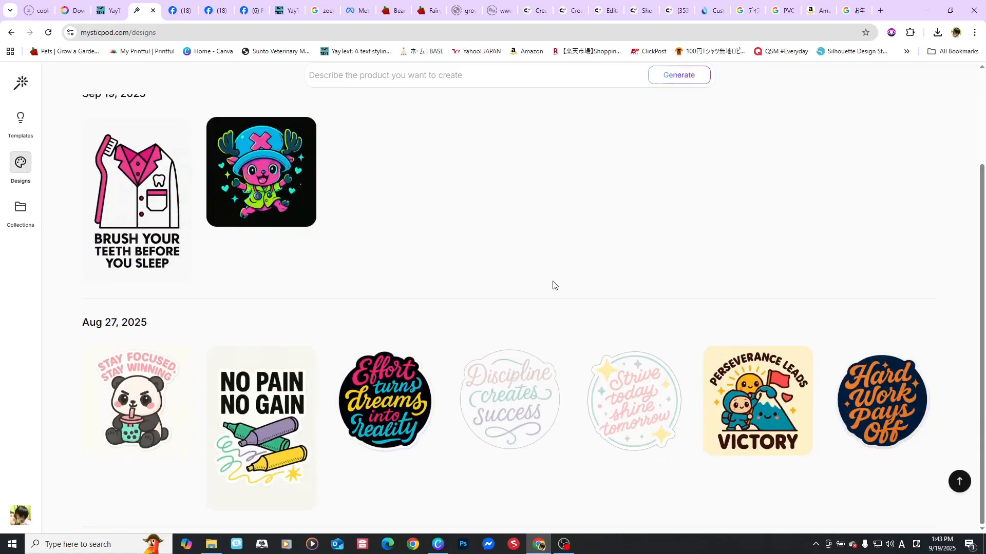